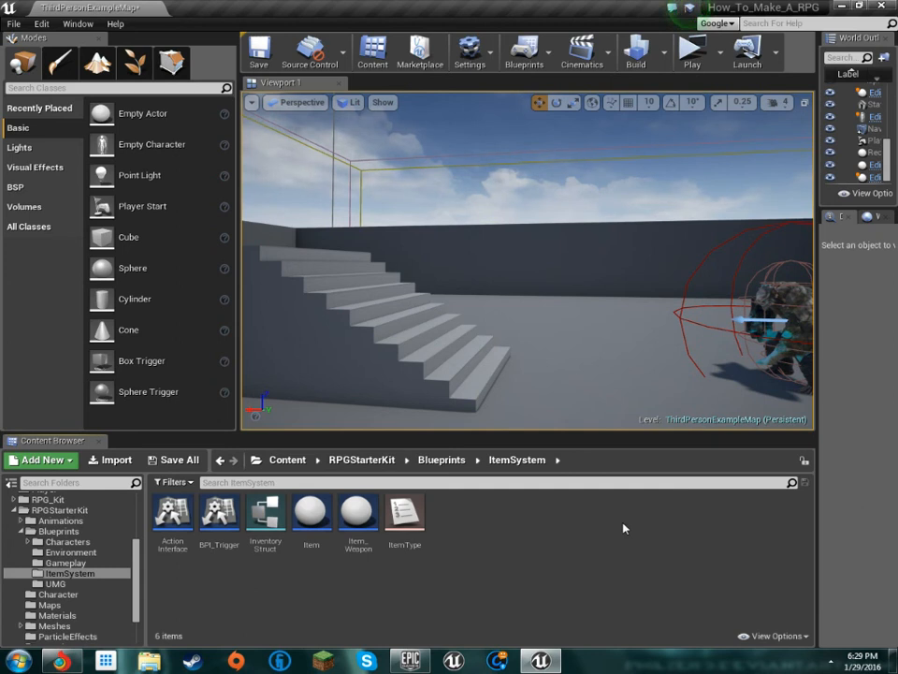
Look around the ThirdPersonExampleMap level, covering the staircase, the blue trigger box and the mutant character
key(f)
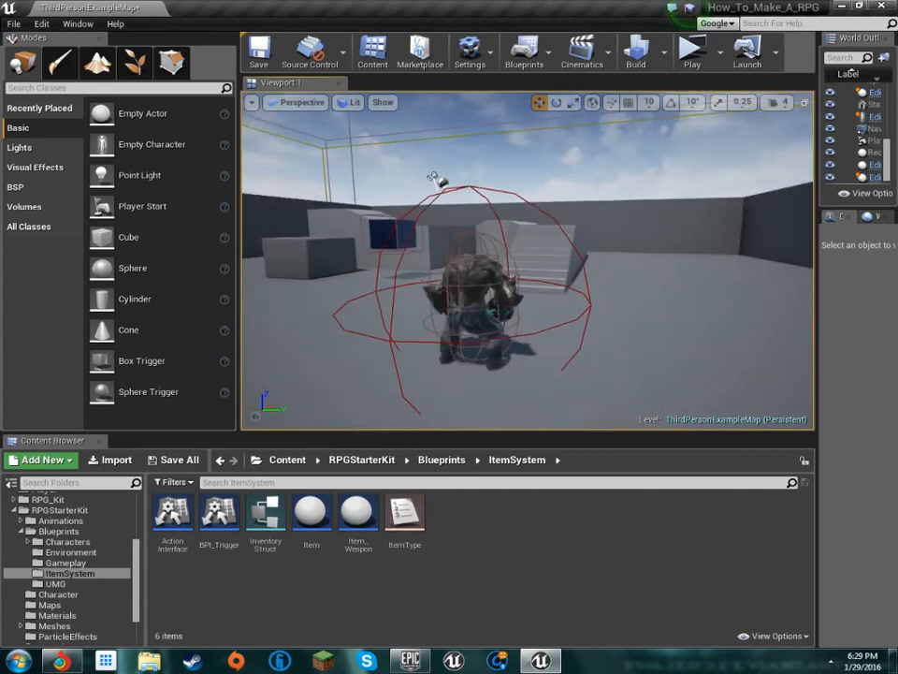
key(w)
right_drag(527, 260, 449, 262)
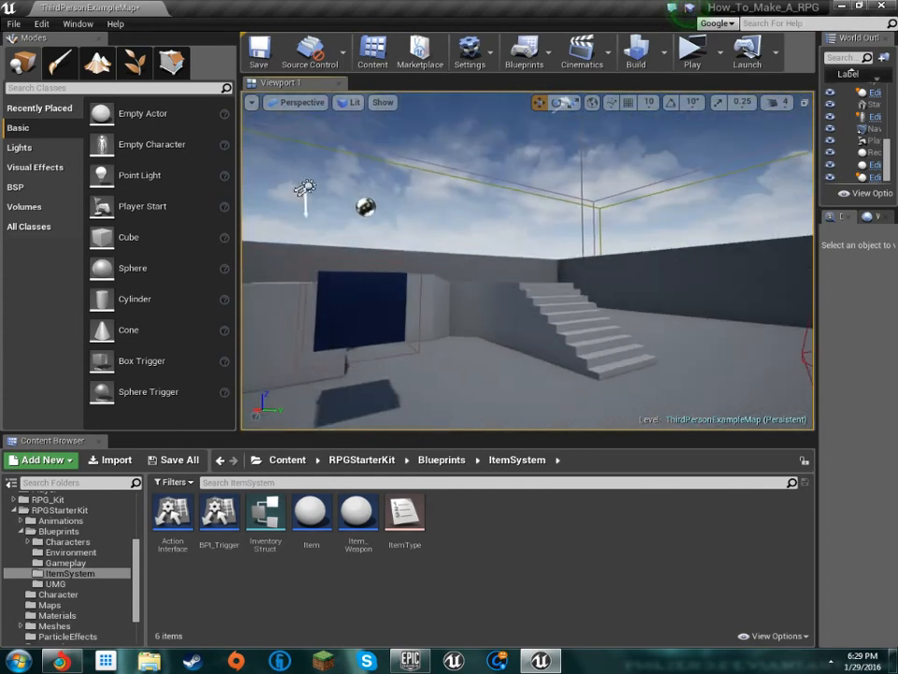
key(w)
right_drag(528, 260, 486, 260)
key(w)
key(w)
key(w)
key(w)
key(w)
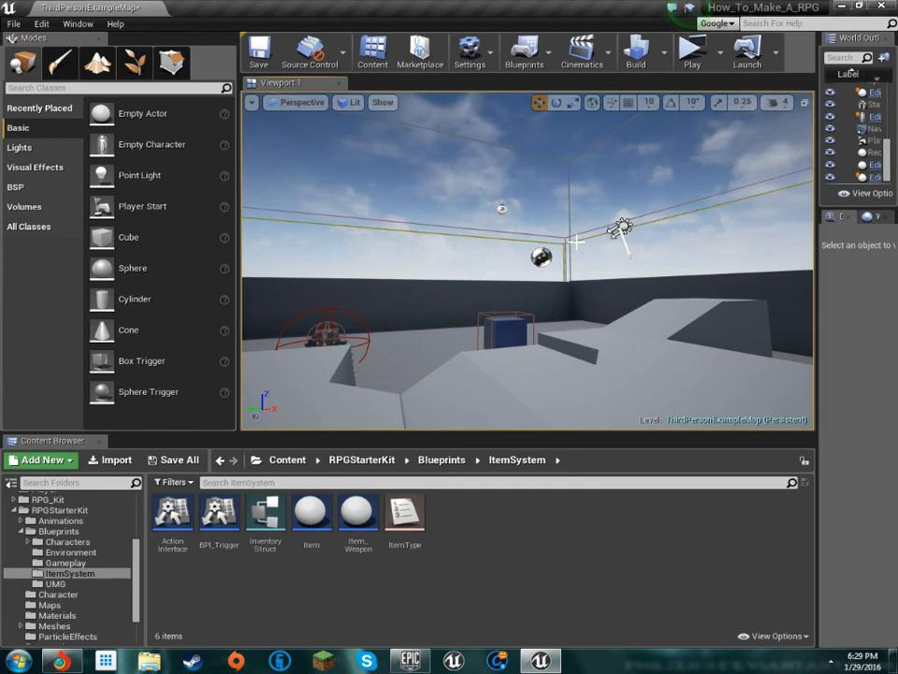
right_drag(659, 159, 496, 197)
key(w)
key(s)
key(w)
key(w)
key(s)
key(s)
mouse_move(481, 256)
right_down()
mouse_move(515, 256)
mouse_move(481, 256)
right_up()
key(s)
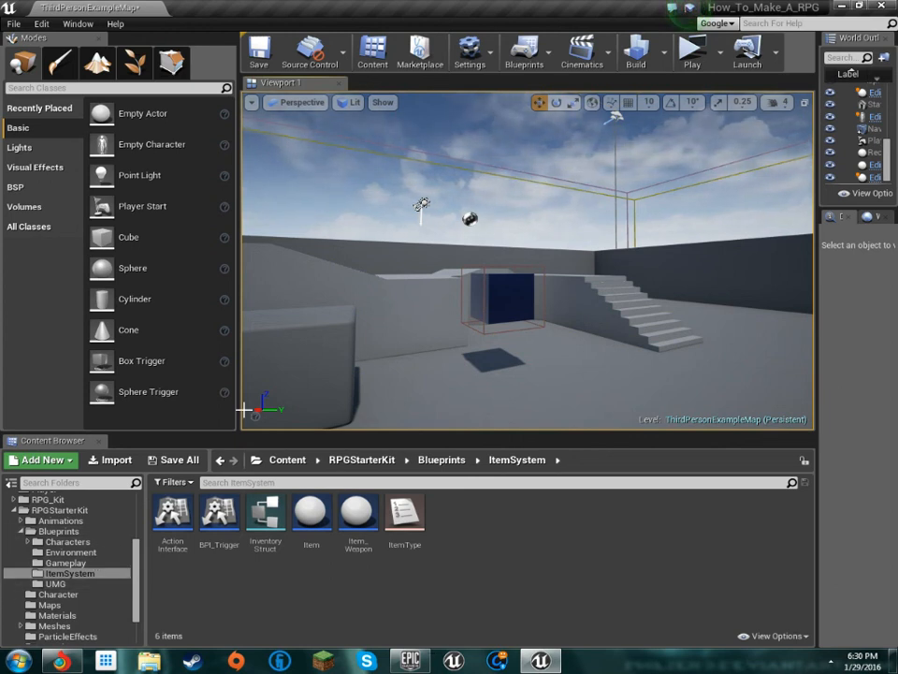
right_drag(453, 333, 473, 309)
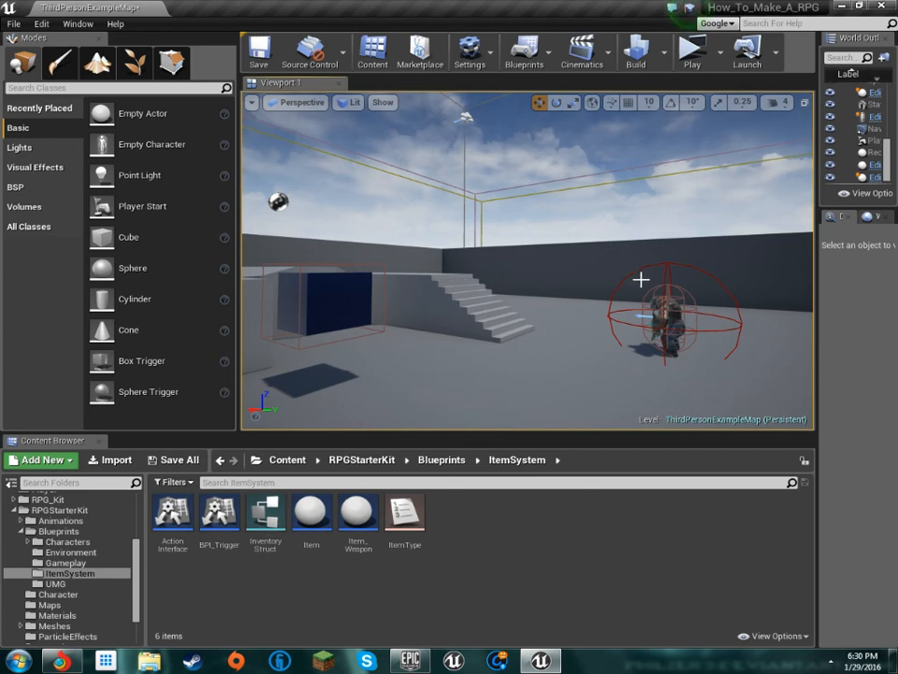
right_drag(658, 268, 698, 268)
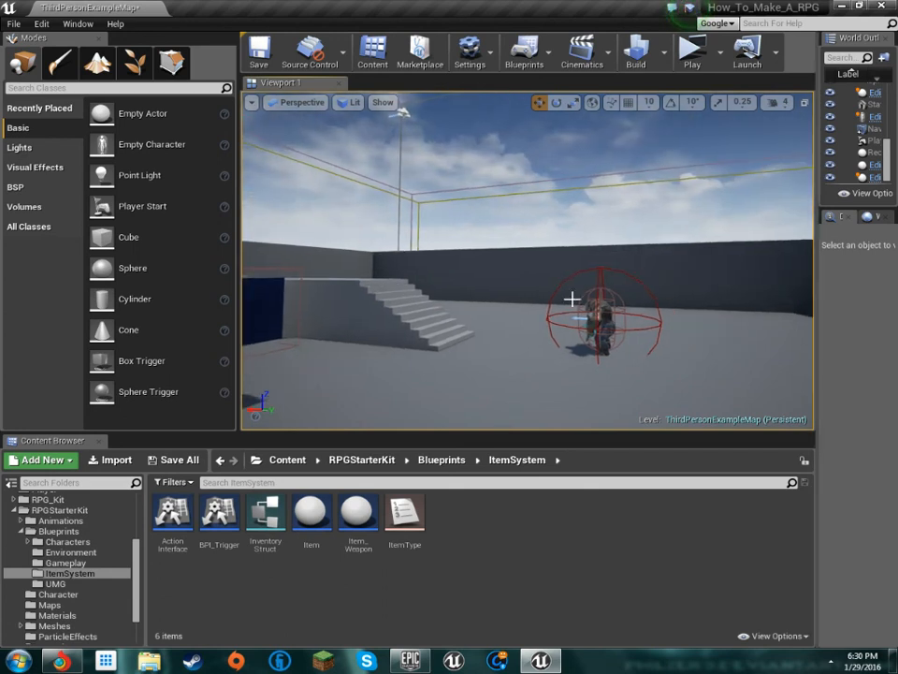
Open the RPGCharacter blueprint from the Characters folder, look over its EventGraph_Inventory graph, and return to the level
click(68, 541)
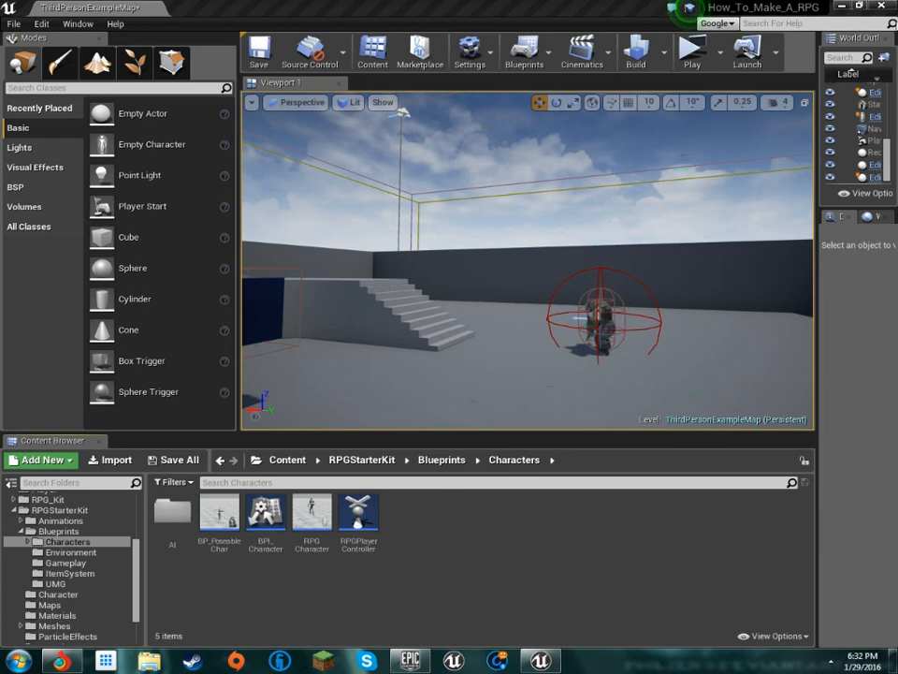
right_drag(490, 294, 328, 336)
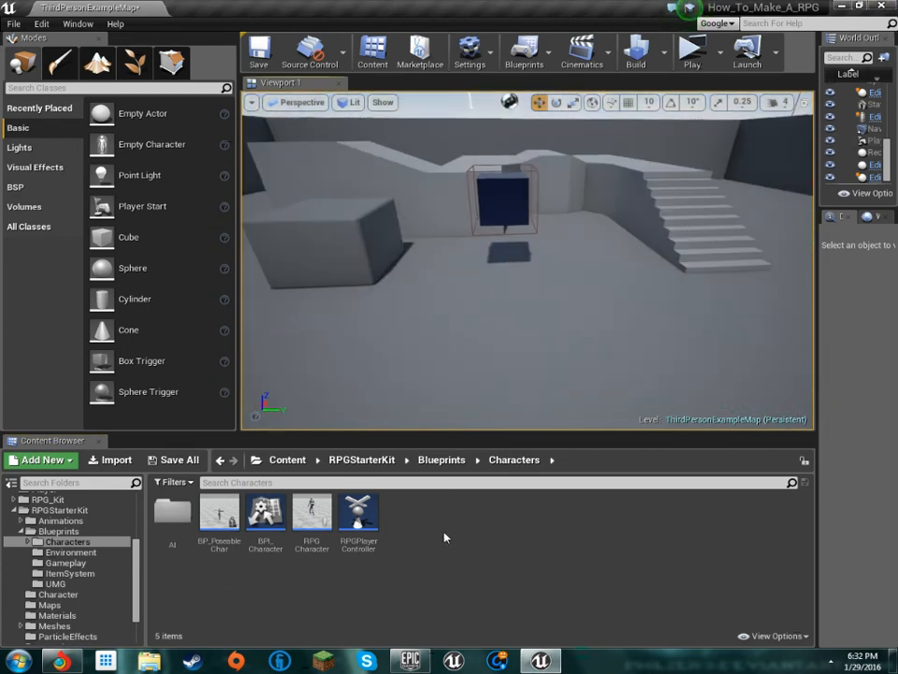
double_click(310, 510)
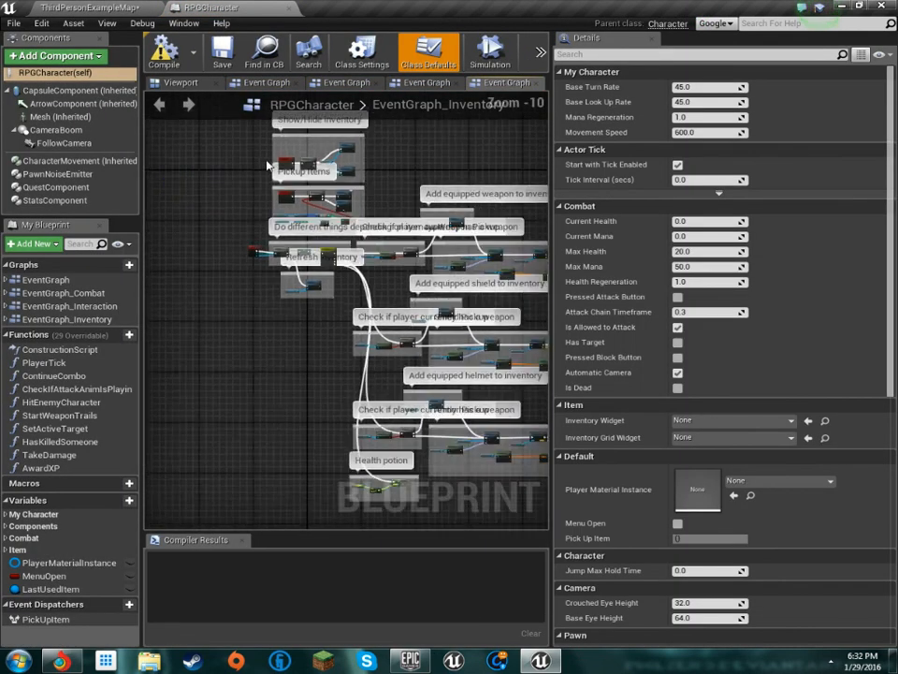
scroll(268, 166, down, 2)
right_drag(415, 251, 365, 219)
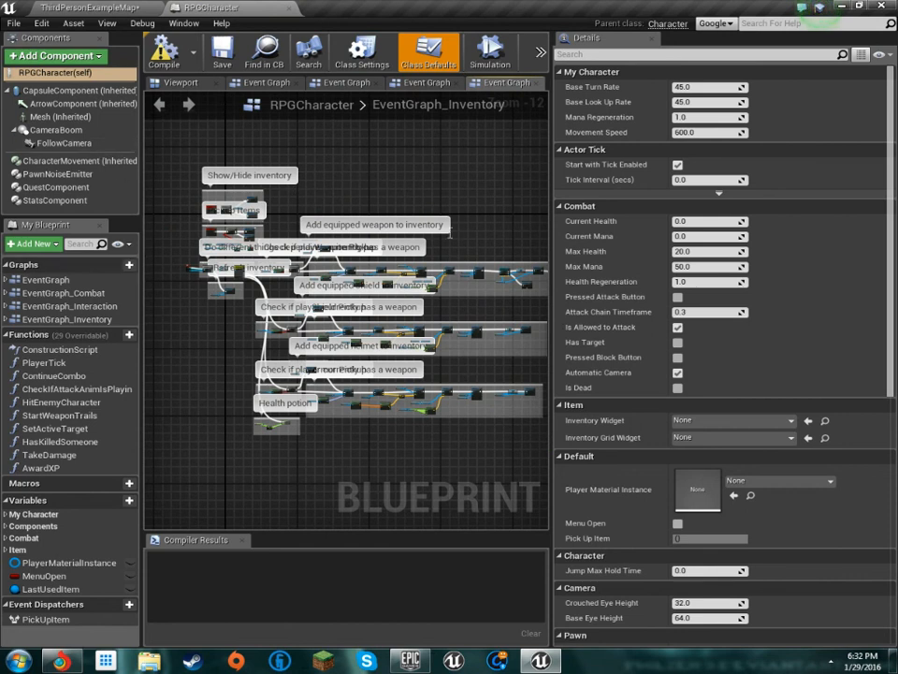
right_drag(208, 170, 194, 166)
click(110, 7)
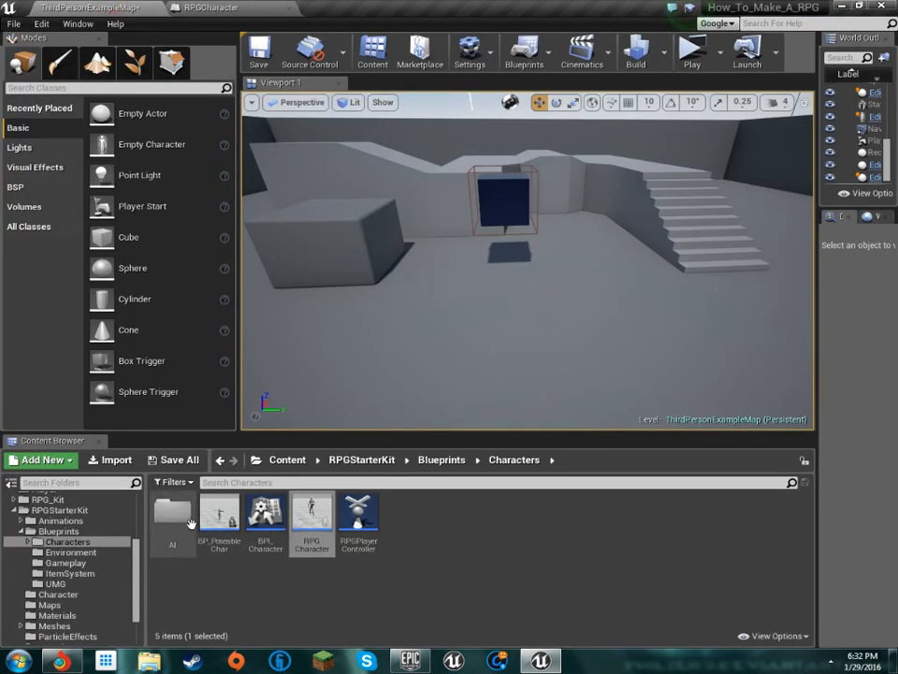
Browse the ItemSystem, UMG, Gameplay and Environment folders of the RPGStarterKit blueprints to examine their assets
click(268, 543)
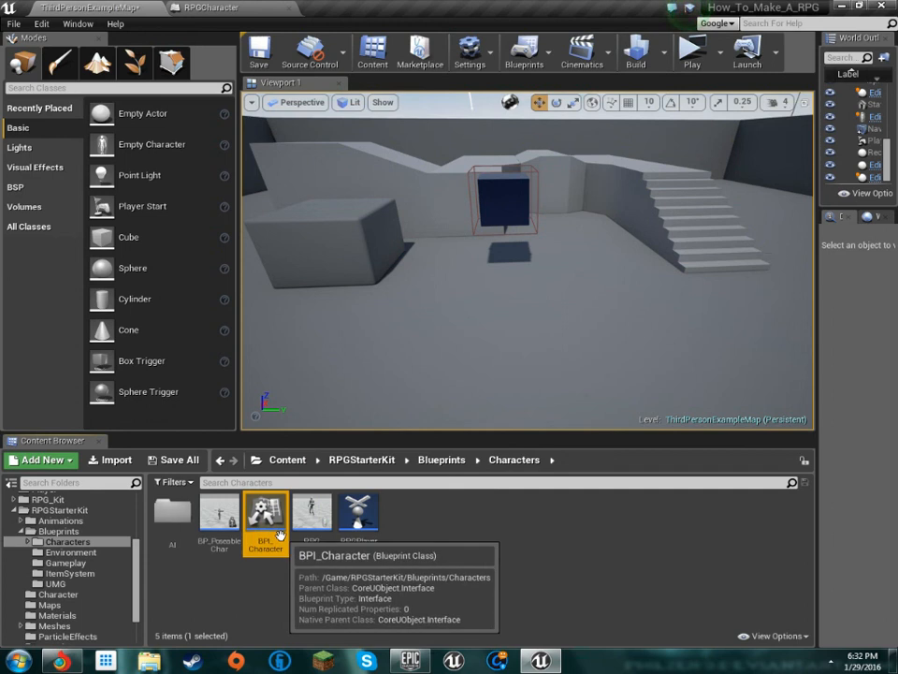
click(71, 573)
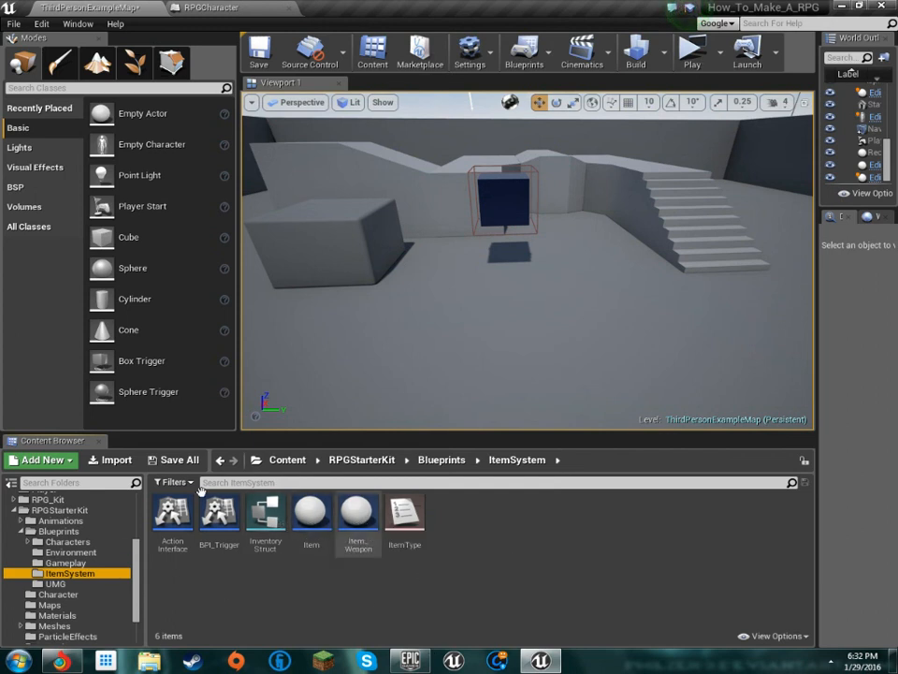
click(76, 583)
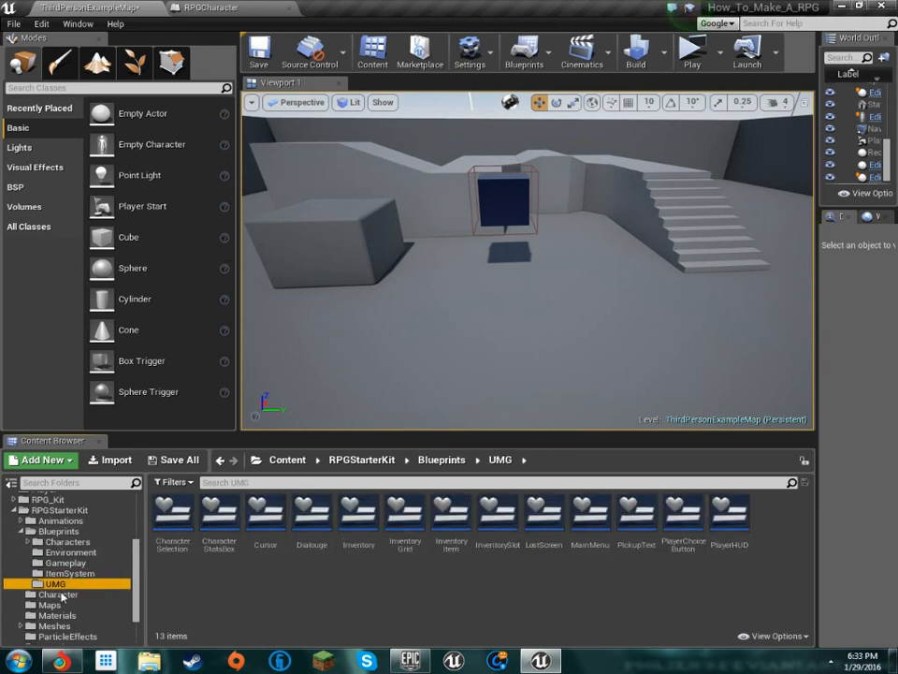
right_drag(433, 392, 524, 341)
right_drag(694, 278, 590, 318)
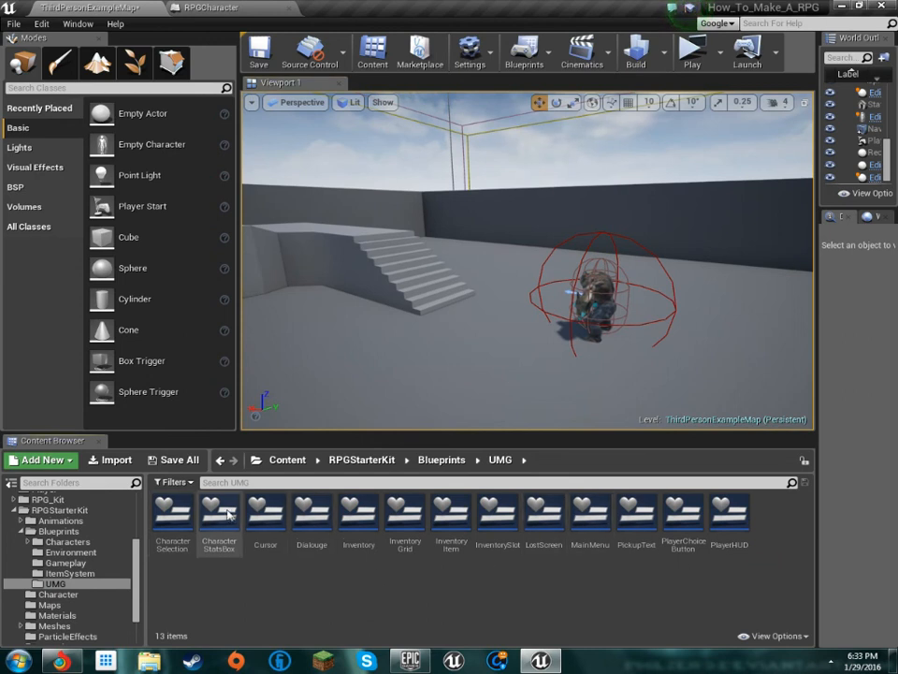
click(65, 562)
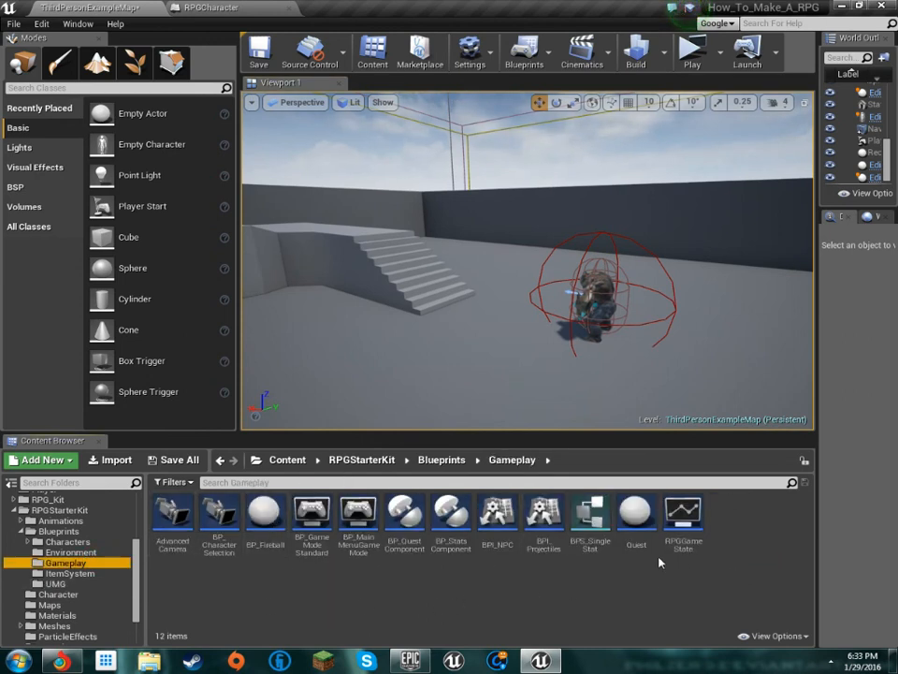
click(62, 552)
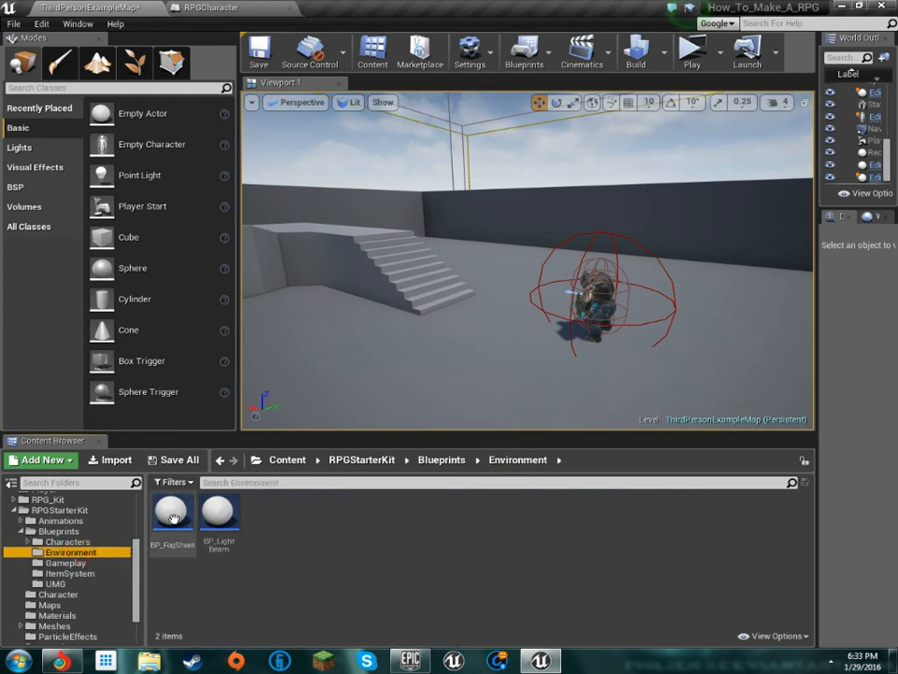
Place a RangedEnemy and a StandardEnemy from the Characters/AI folder in the level near the mutant
click(65, 542)
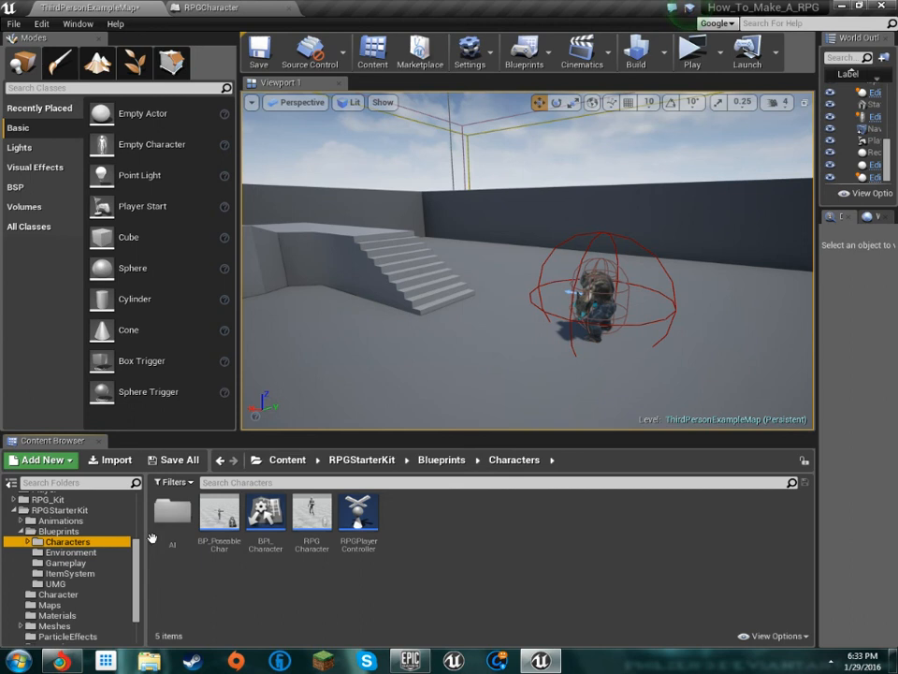
double_click(152, 536)
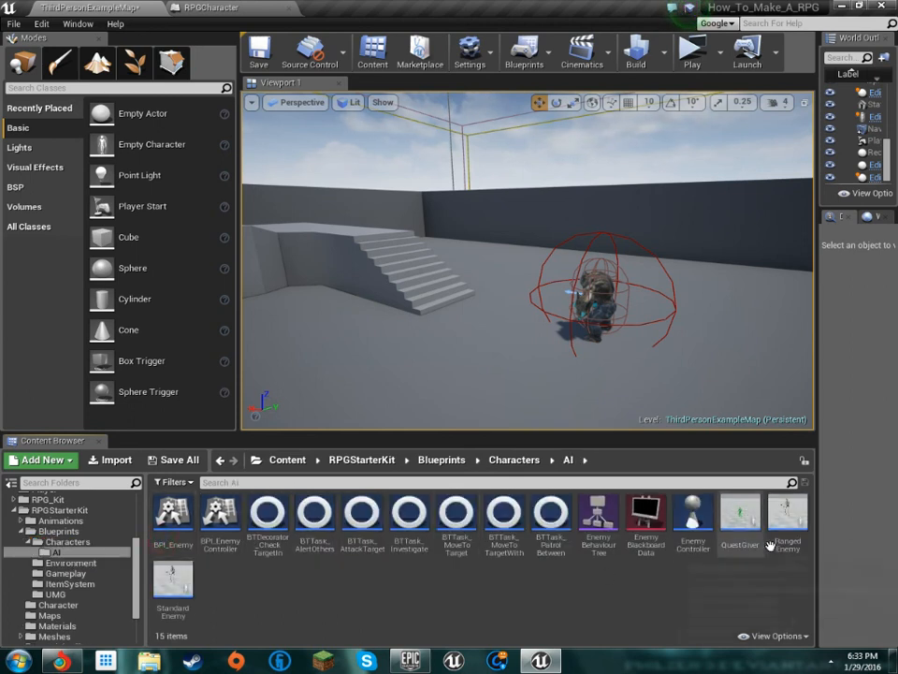
key(w)
right_drag(577, 403, 491, 376)
drag(787, 507, 679, 323)
drag(173, 581, 571, 323)
key(f)
right_drag(570, 323, 387, 296)
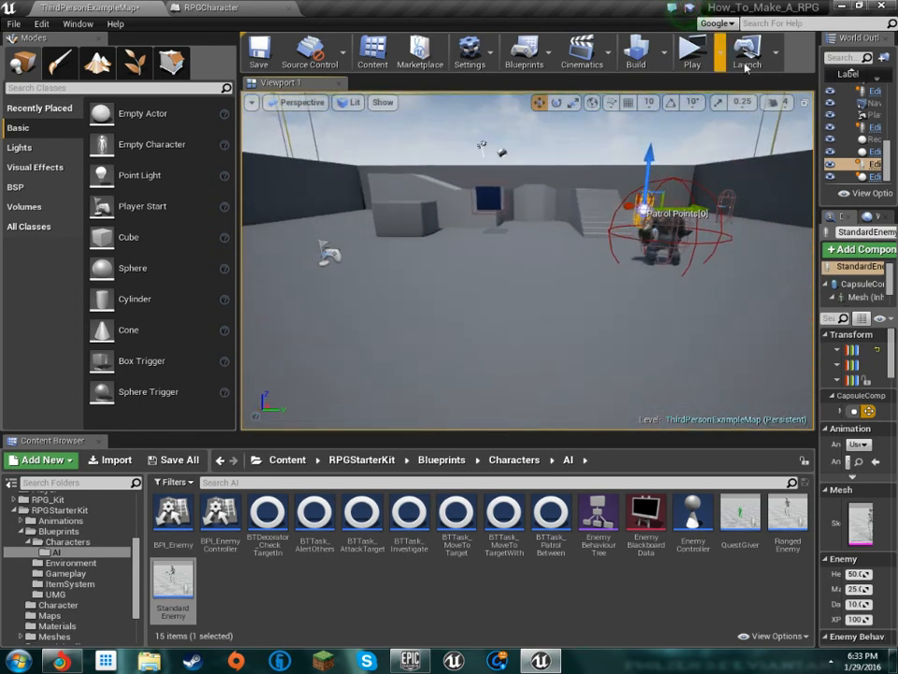
Open the World Settings, widen their panel to show the full property values, and check the GameMode Override choices
click(470, 51)
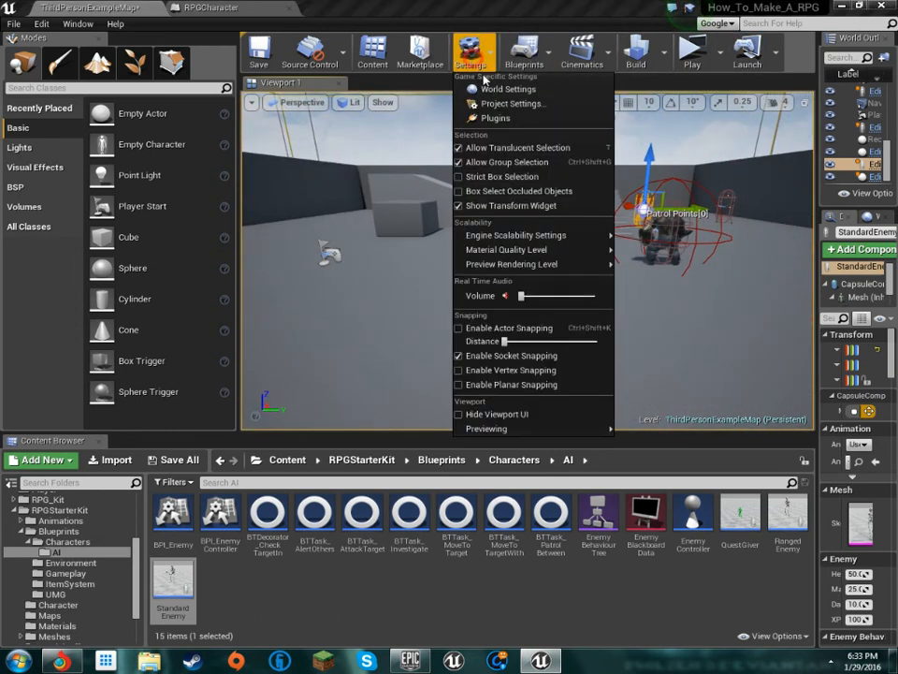
click(515, 89)
drag(817, 290, 576, 282)
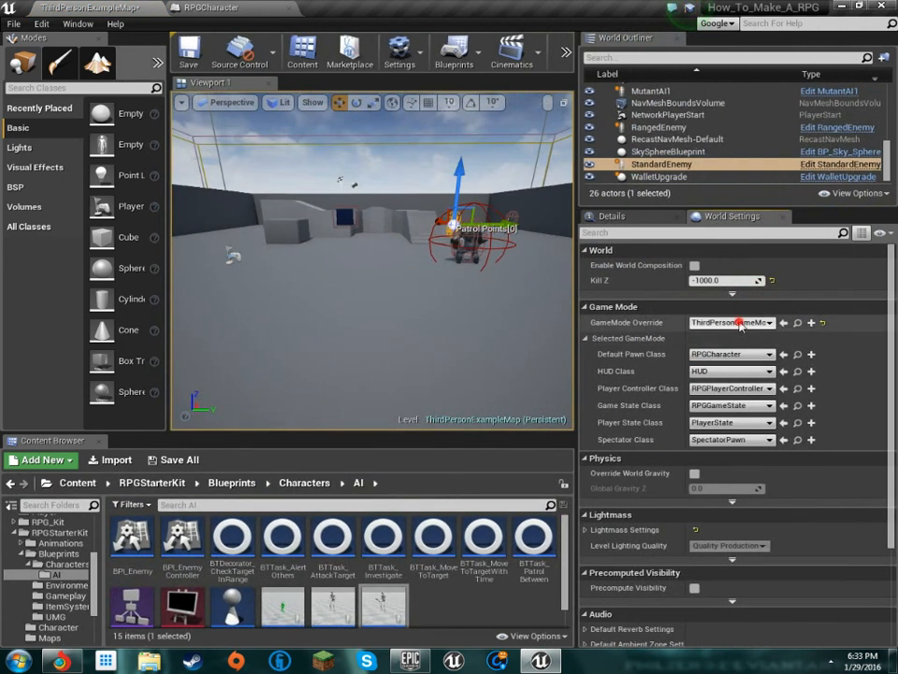
click(742, 322)
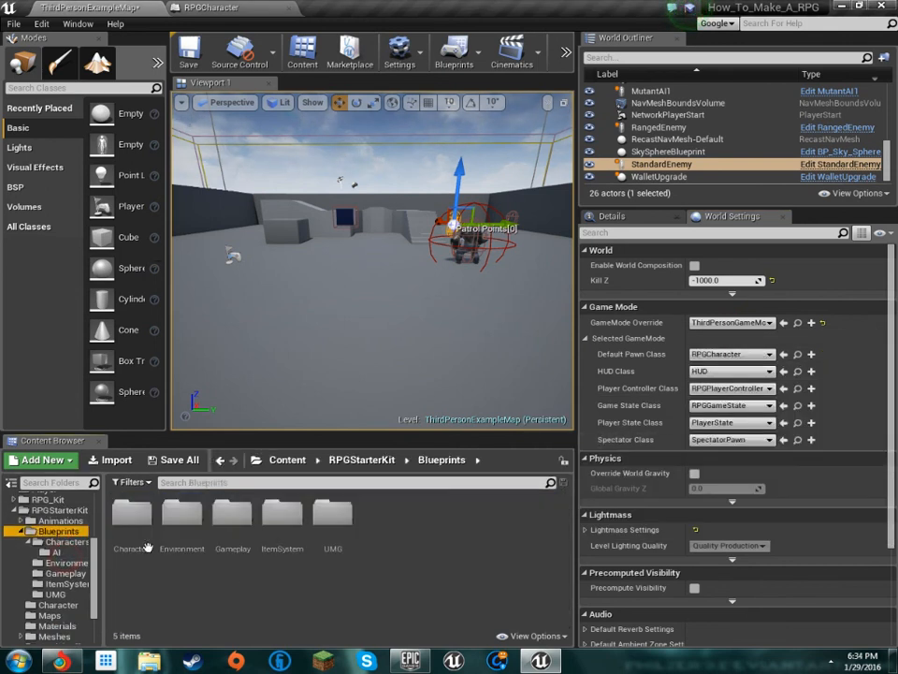
Look through the Characters, ItemSystem, Gameplay and Environment blueprint folders for the kit's game mode and controller assets
double_click(144, 541)
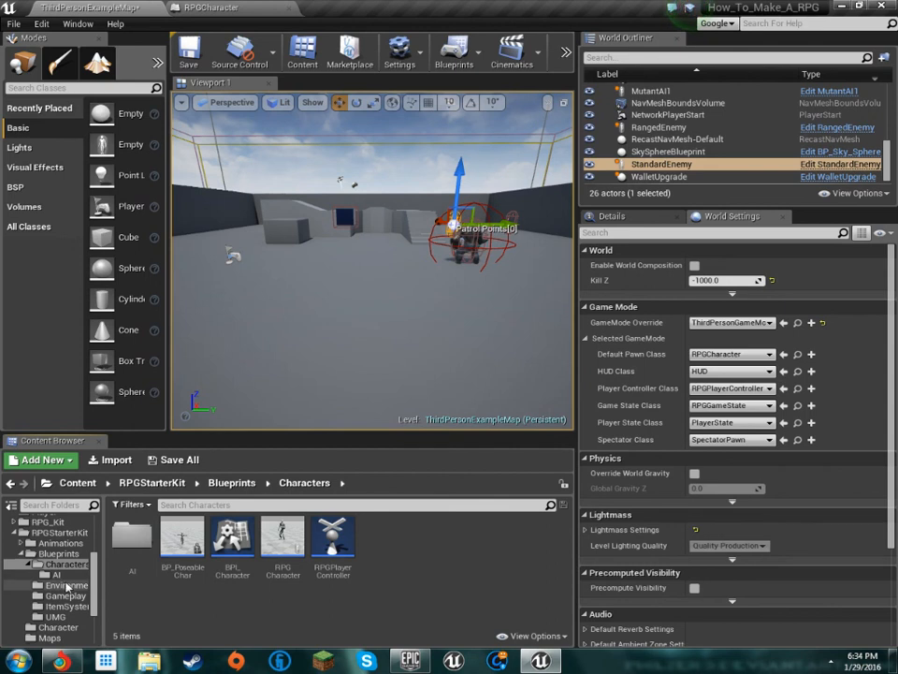
click(73, 618)
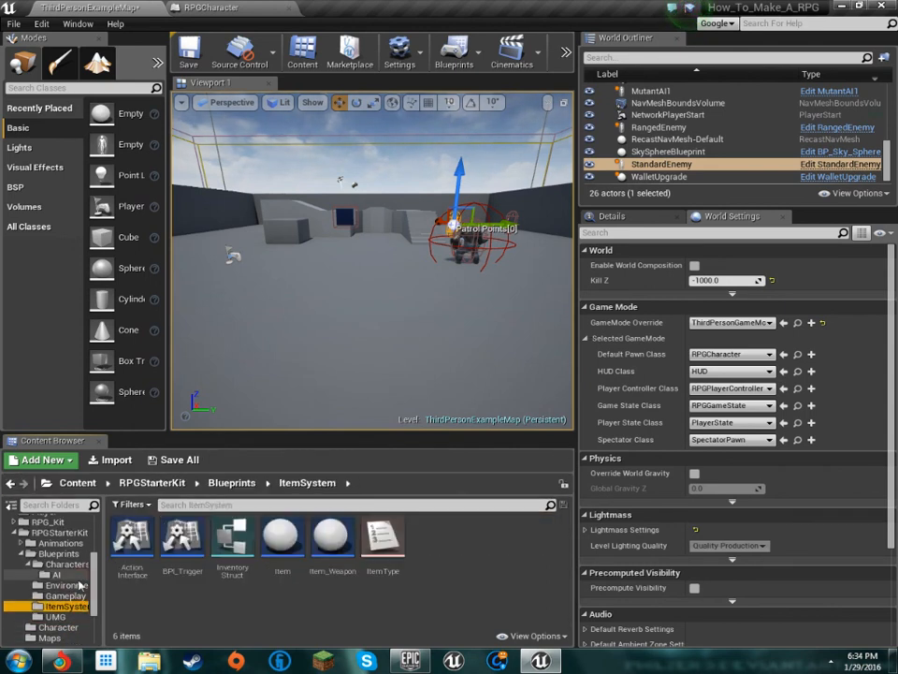
click(67, 595)
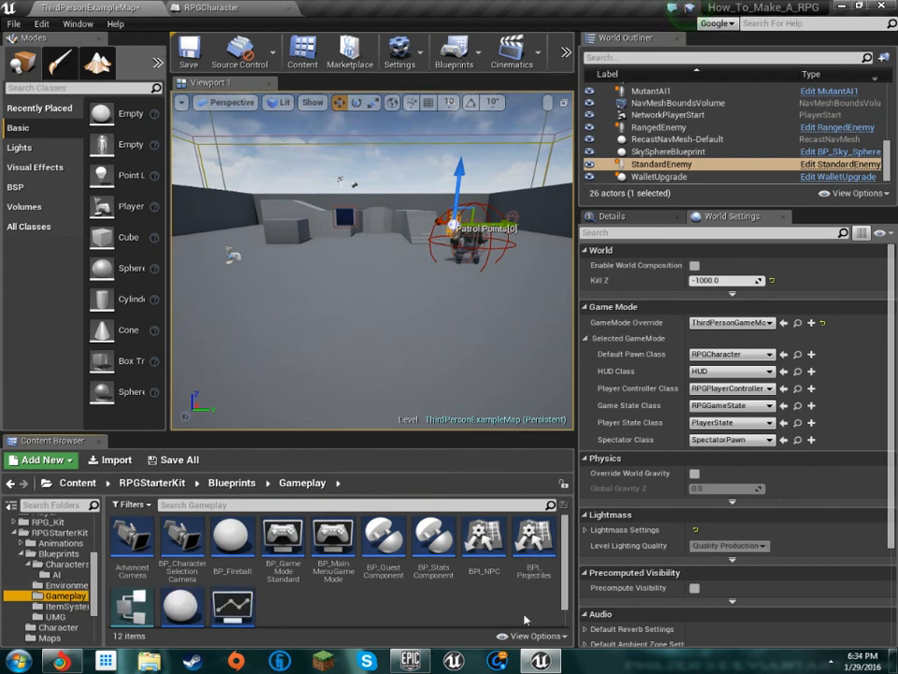
scroll(349, 570, down, 1)
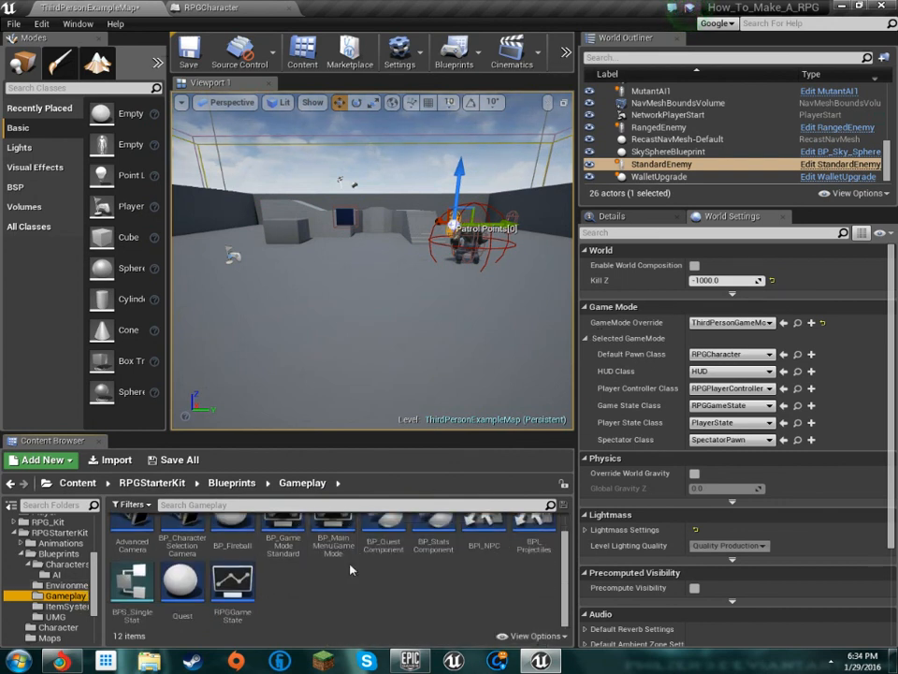
scroll(412, 593, up, 1)
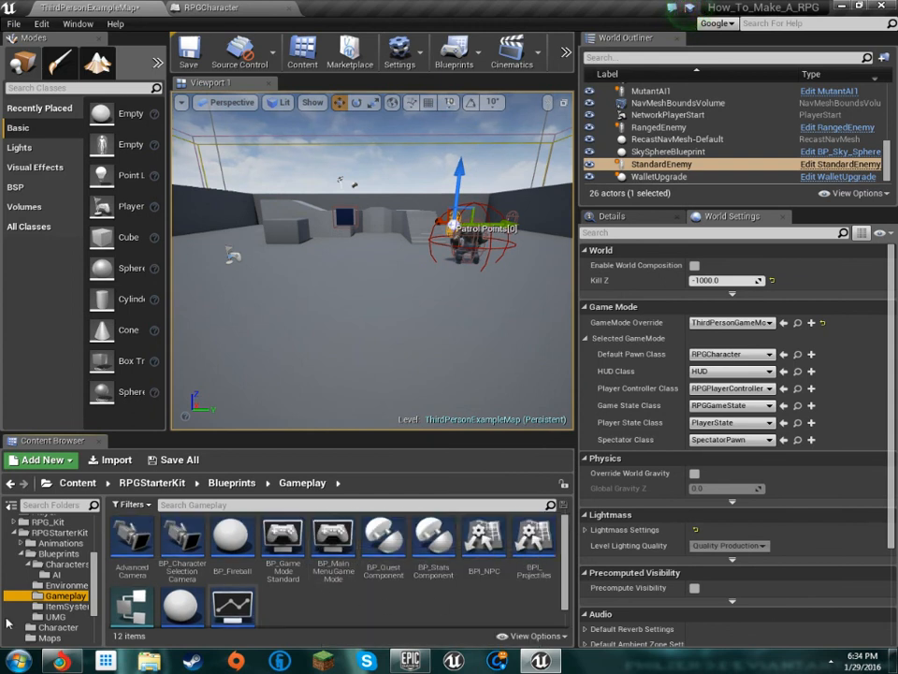
click(66, 585)
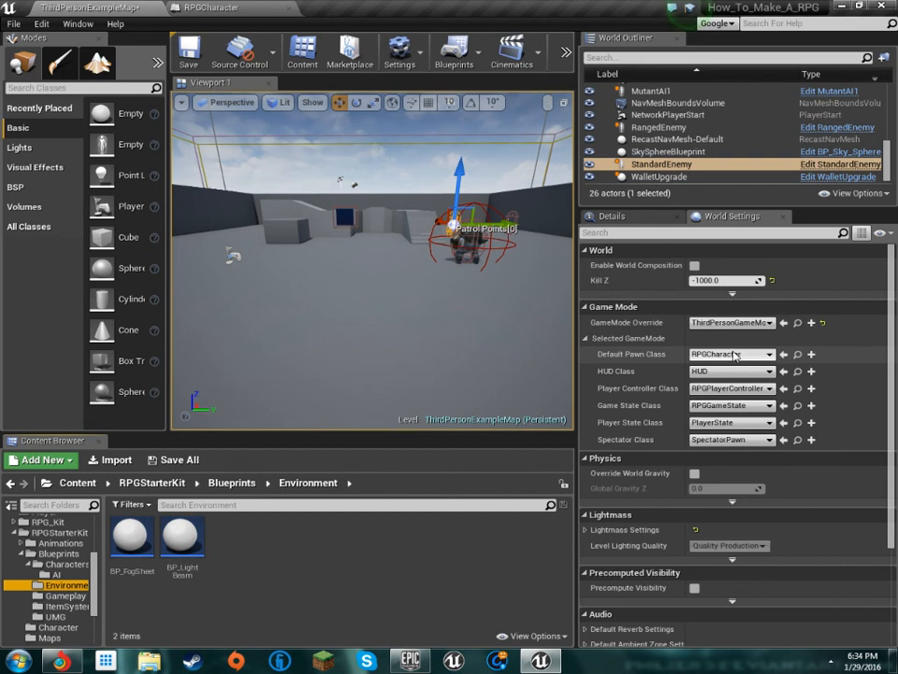
Check the available Player Controller, Player State, Spectator and Game State classes for the selected game mode
click(764, 389)
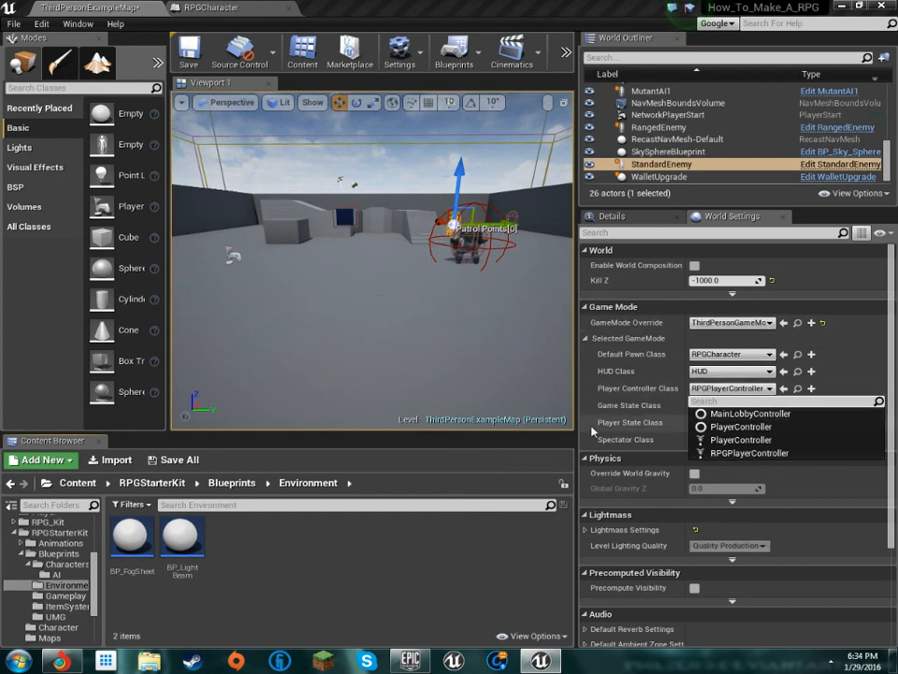
click(563, 440)
right_drag(481, 329, 511, 328)
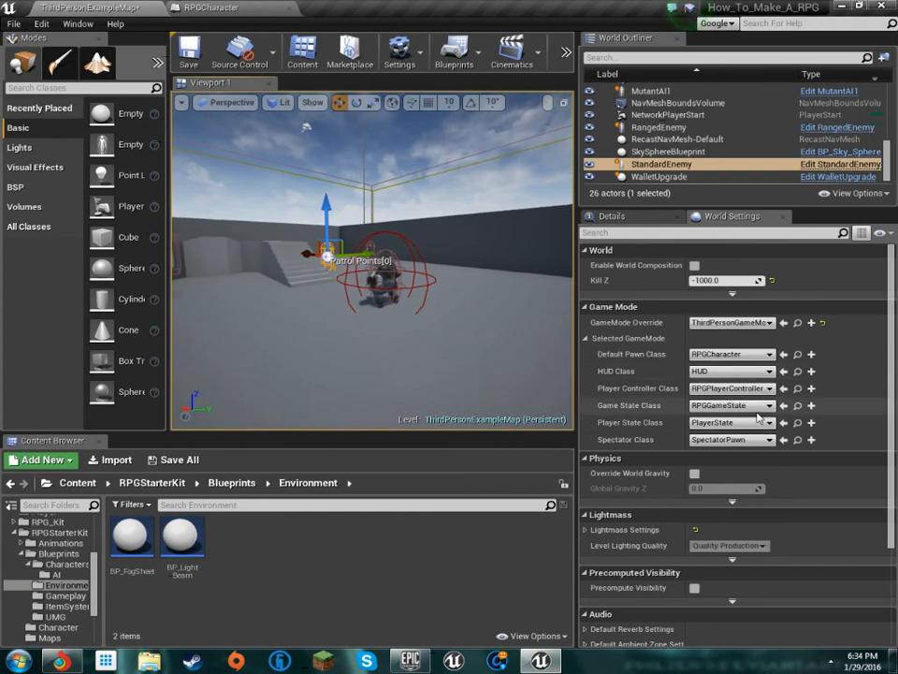
click(721, 425)
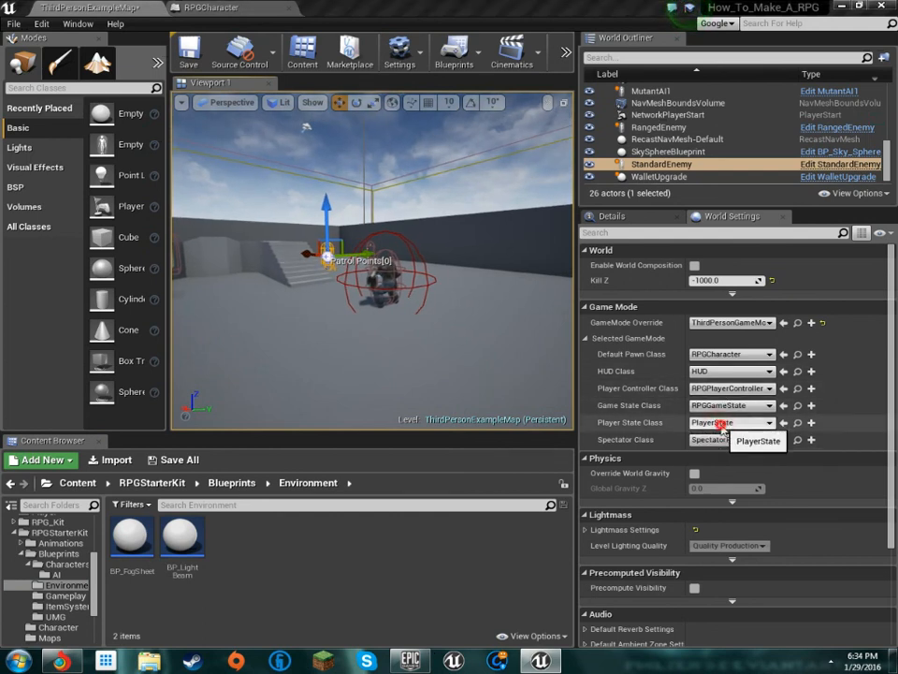
click(721, 424)
click(724, 439)
click(724, 438)
click(730, 405)
click(730, 405)
click(726, 388)
Search the Default Pawn Class choices for "rpg" and close the list without choosing a class
click(721, 355)
click(721, 355)
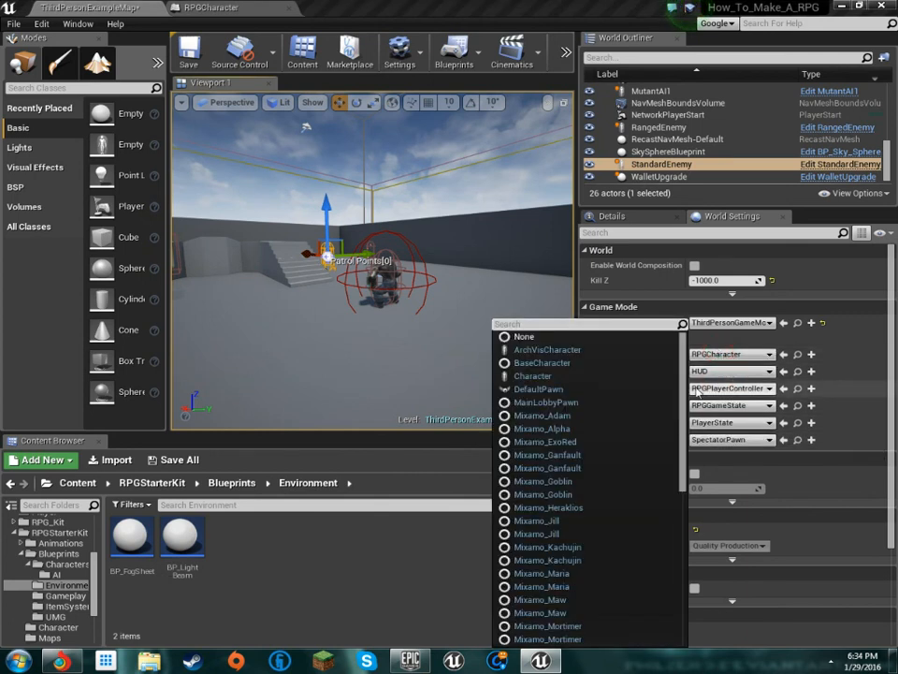
text(rpg)
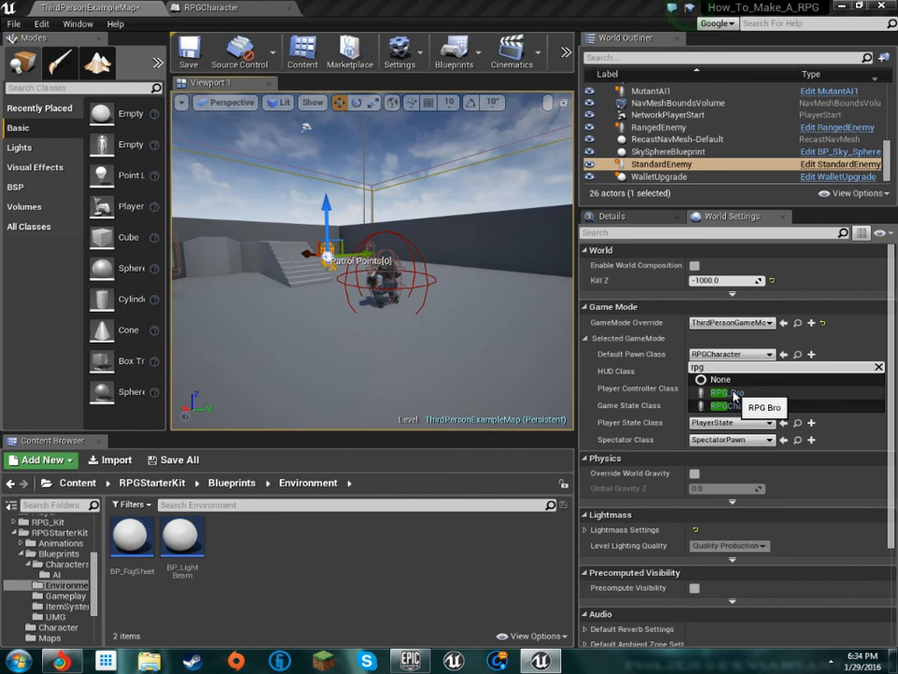
right_drag(445, 242, 366, 257)
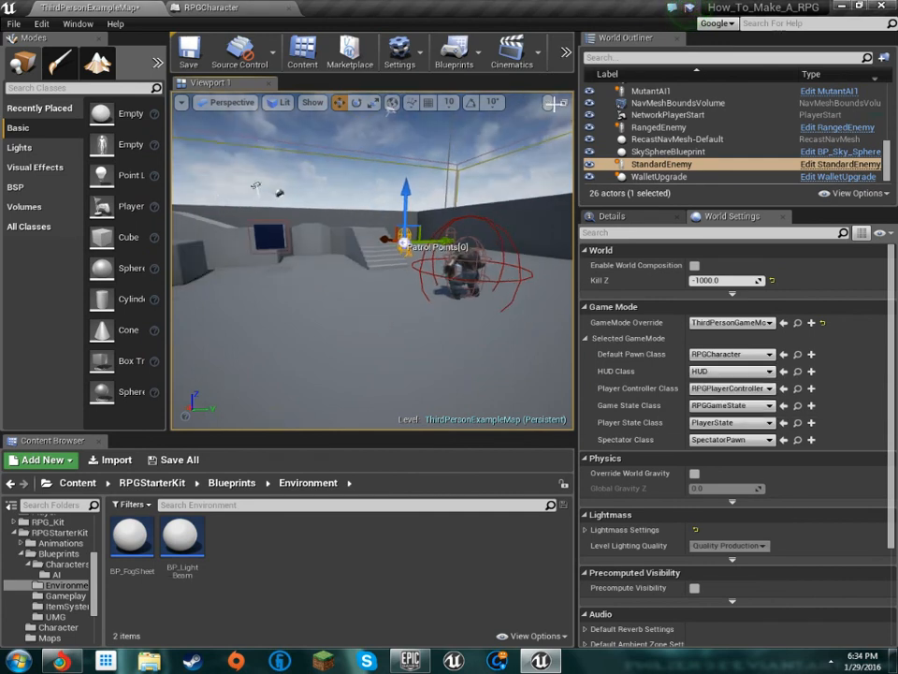
Play-test the level by running the character around the skeletons and the mutant until it is defeated, and end the preview
drag(580, 200, 765, 199)
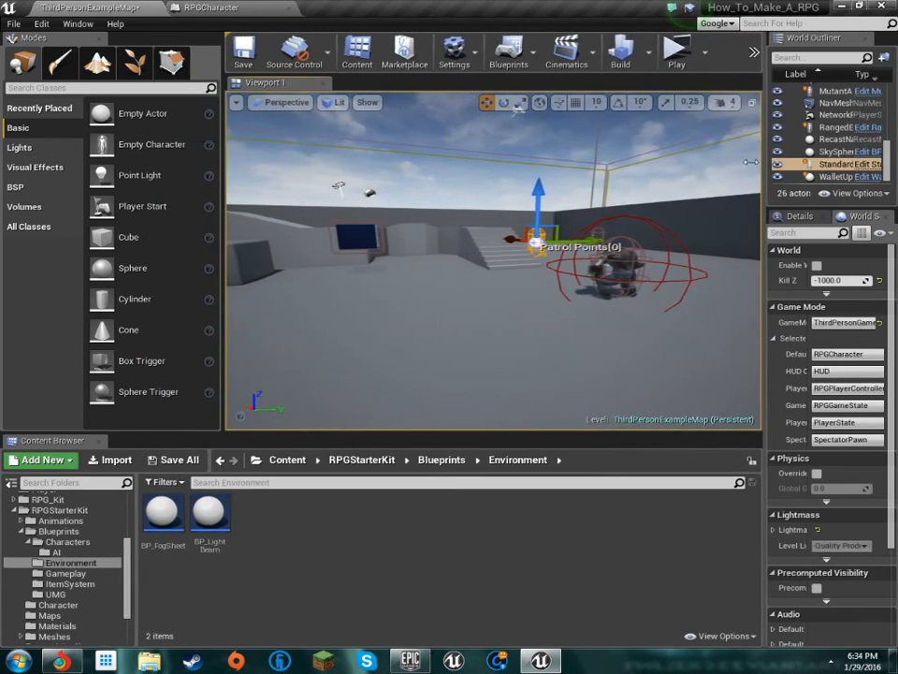
click(677, 54)
click(643, 254)
key(w)
key(d)
key(s)
key(w)
key(d)
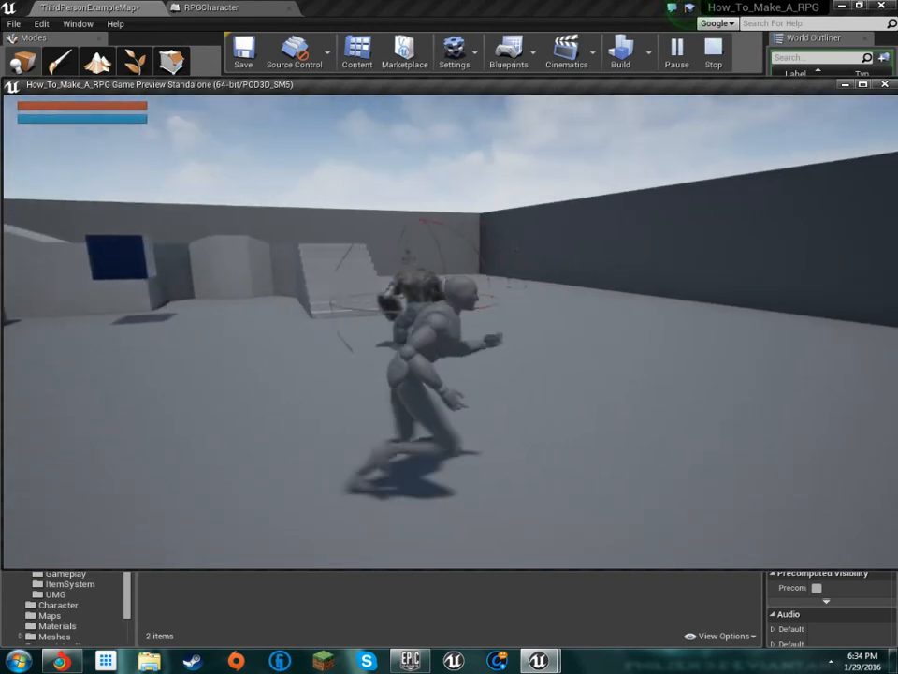
key(w)
key(d)
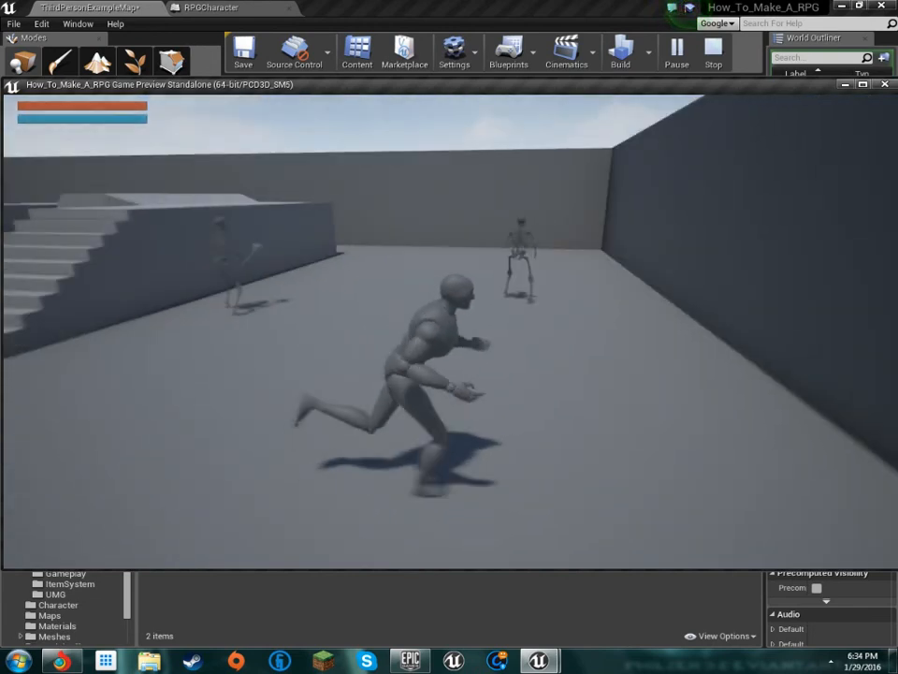
key(d)
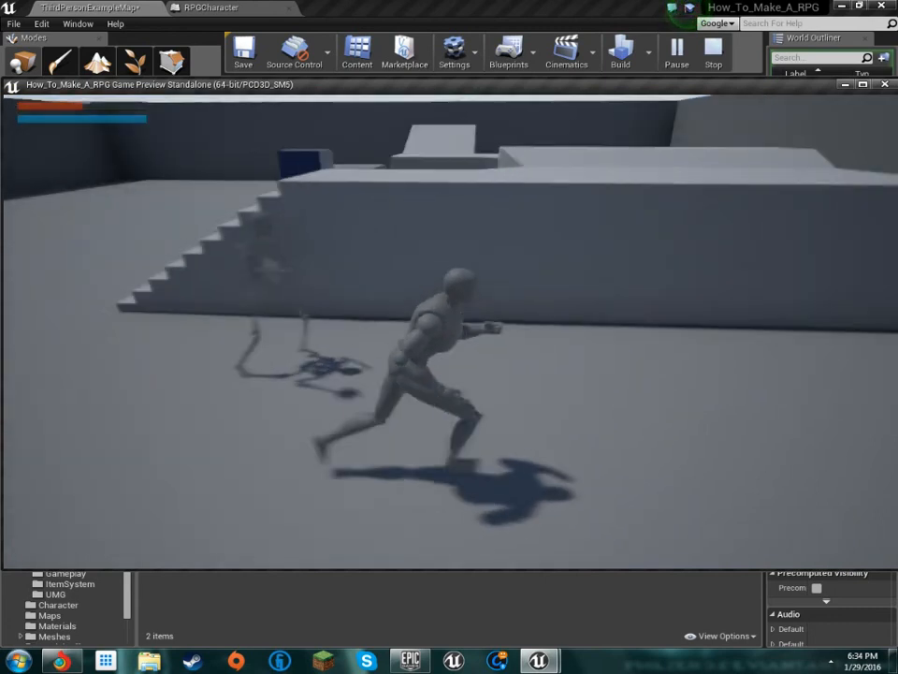
key(s)
key(a)
key(s)
key(d)
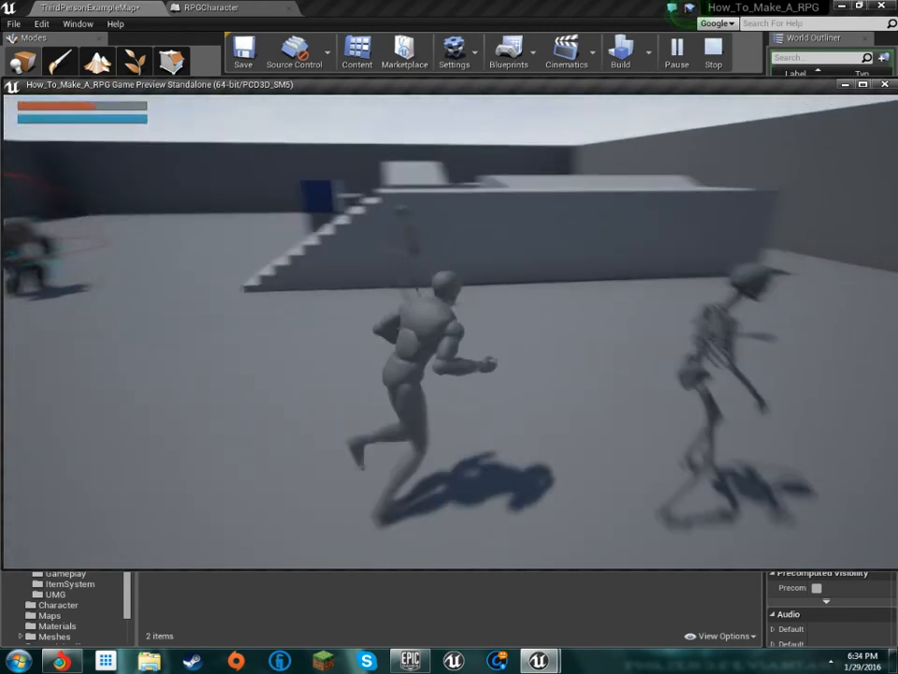
key(a)
key(s)
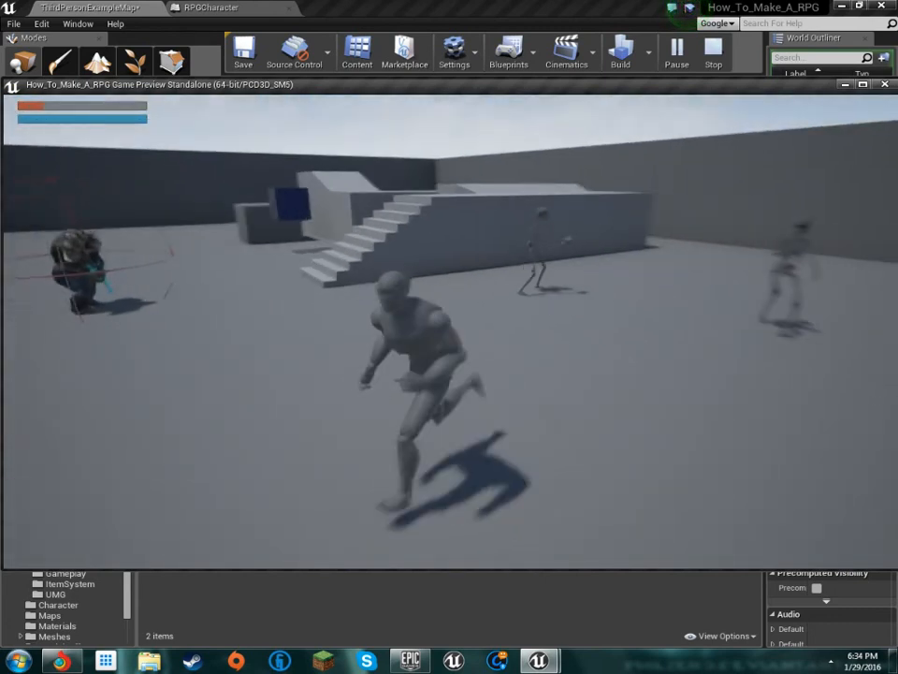
key(w)
key(a)
key(s)
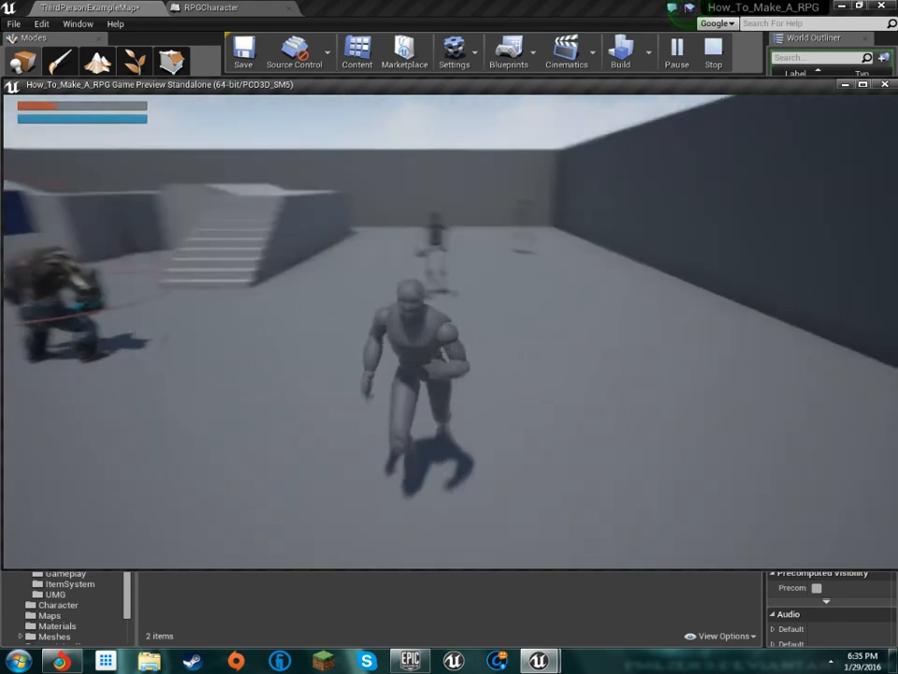
key(a)
key(a)
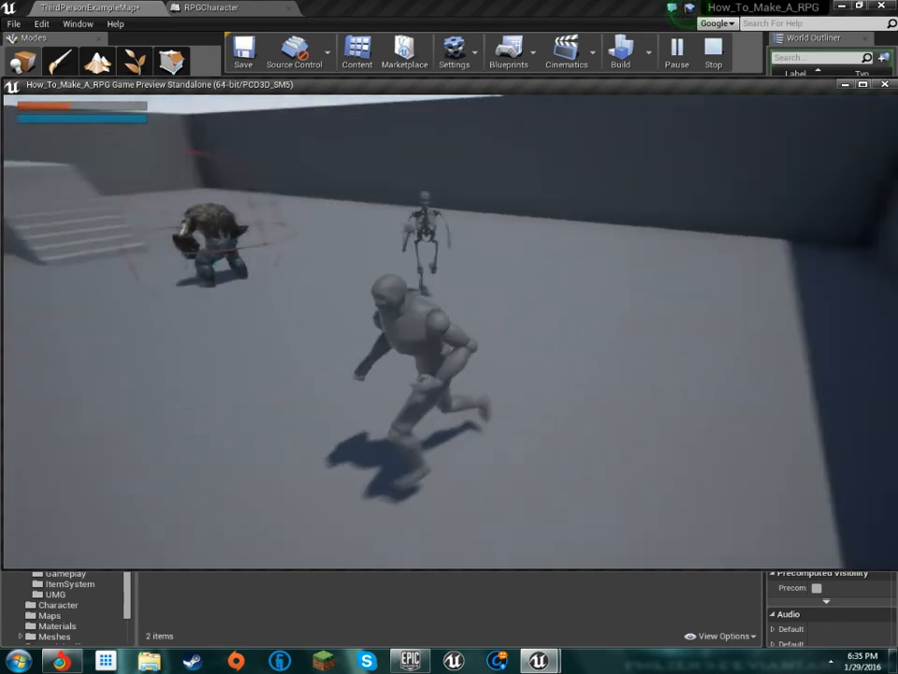
key(s)
key(a)
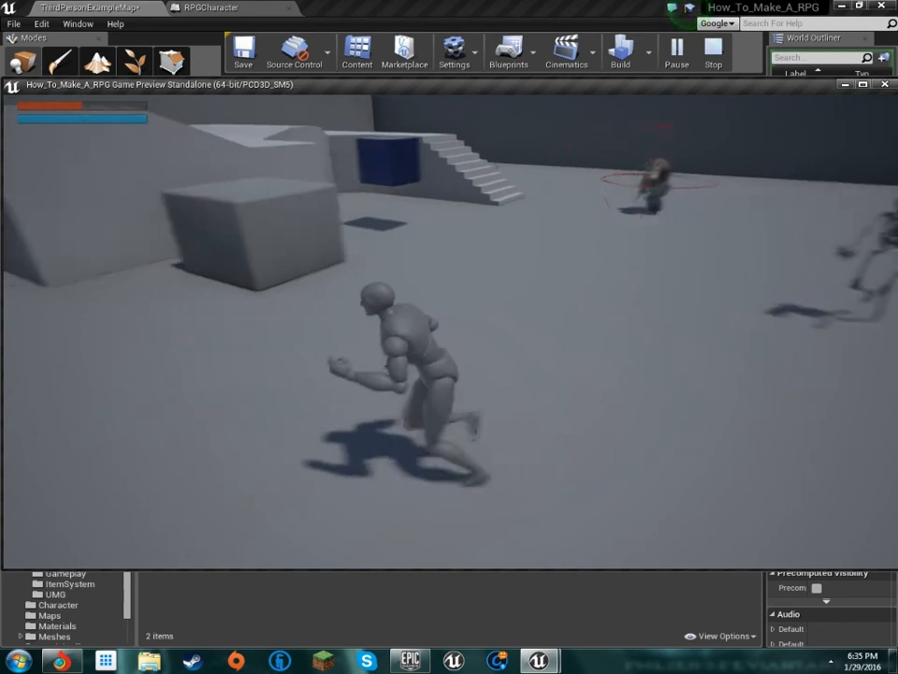
key(w)
key(a)
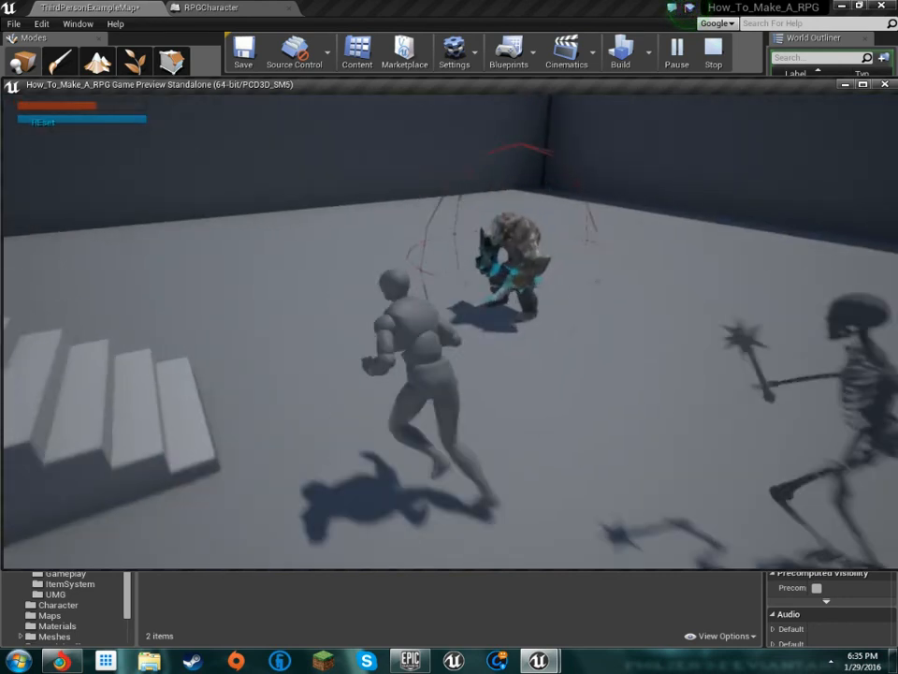
key(s)
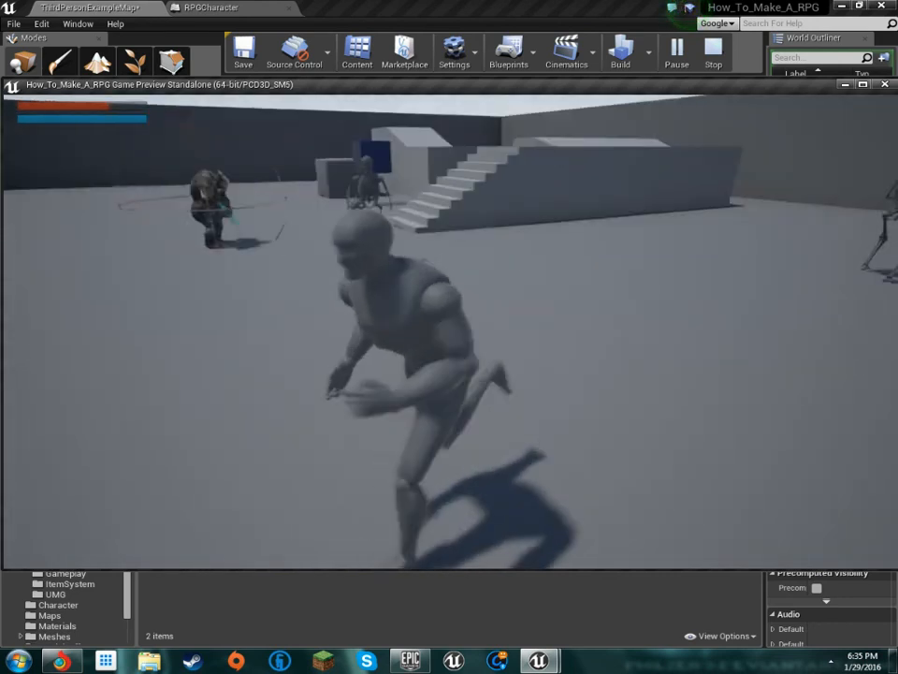
key(a)
key(s)
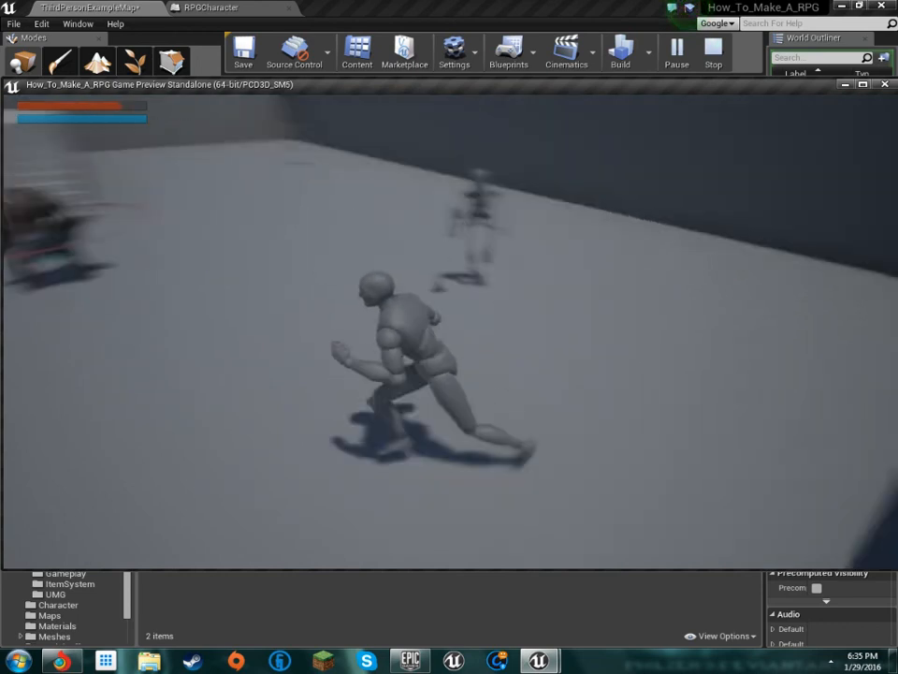
key(s)
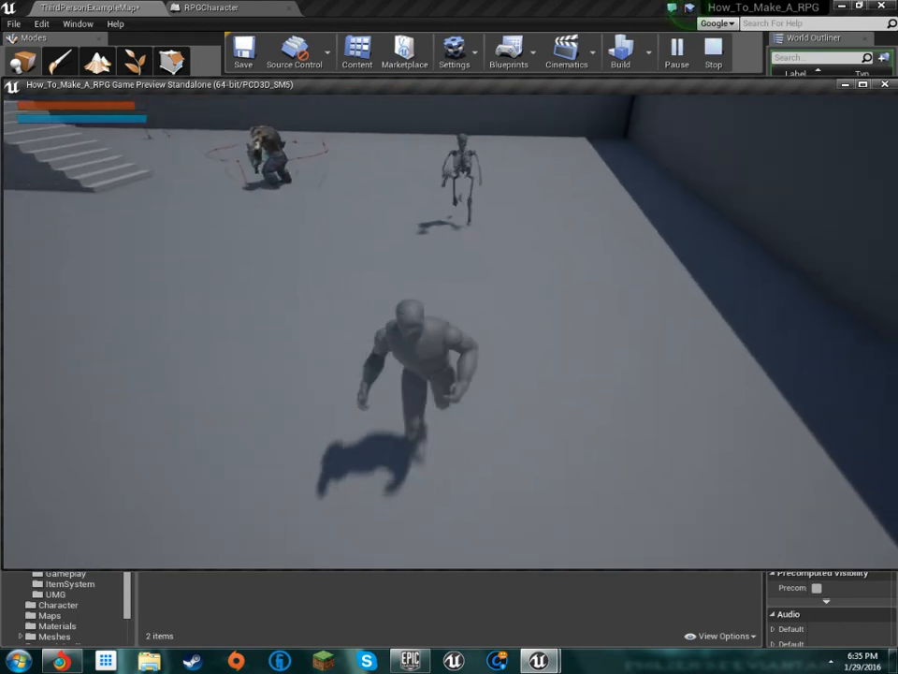
key(a)
key(d)
key(w)
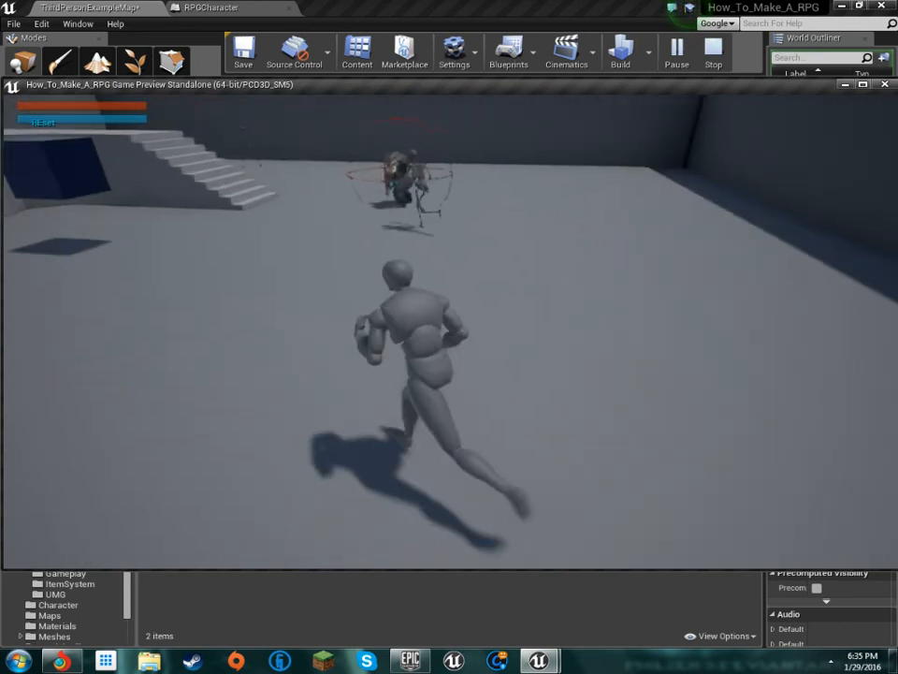
key(a)
key(w)
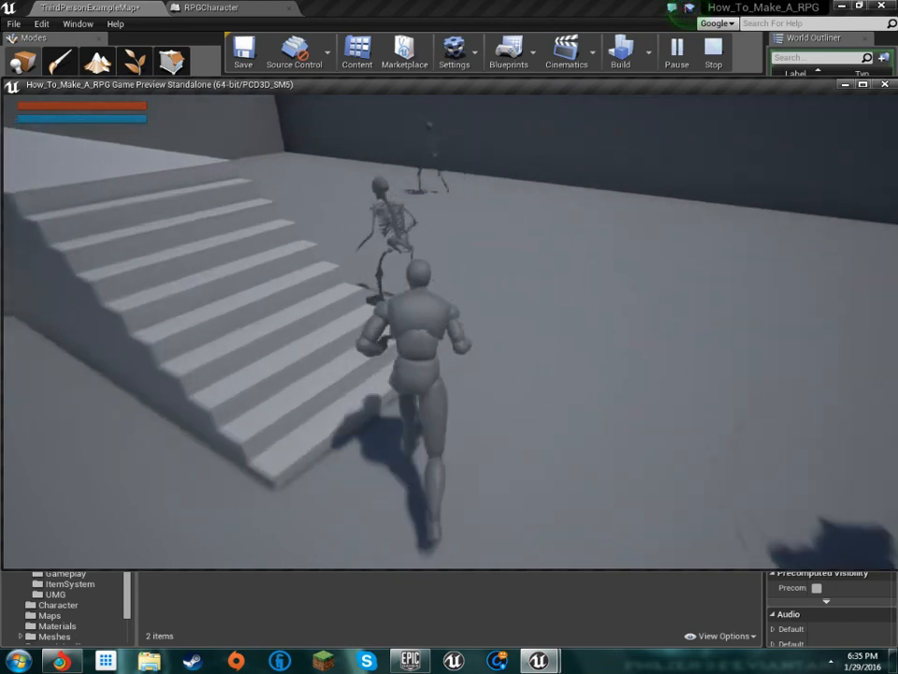
key(a)
key(w)
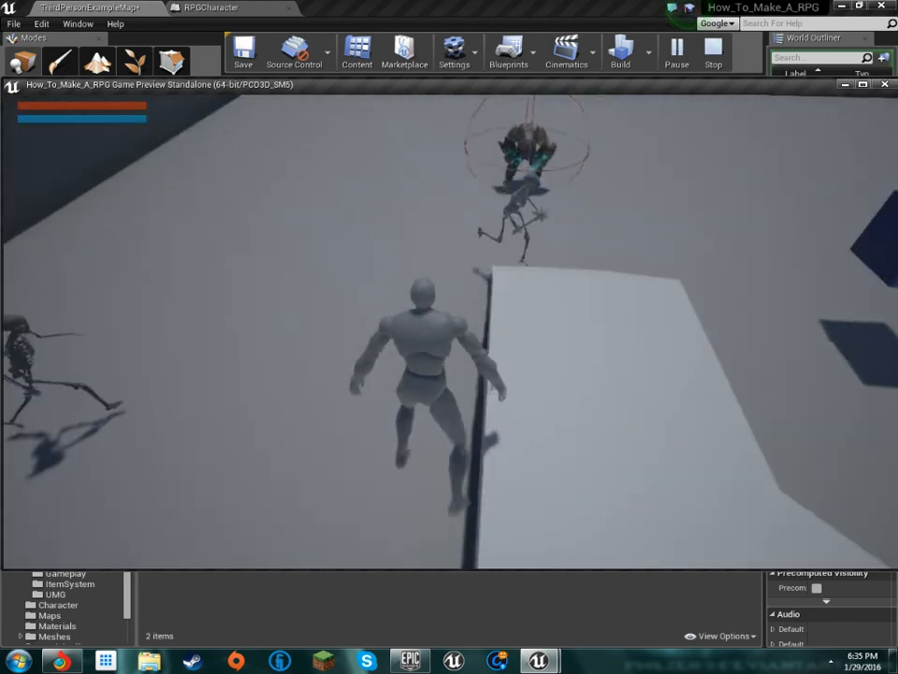
key(s)
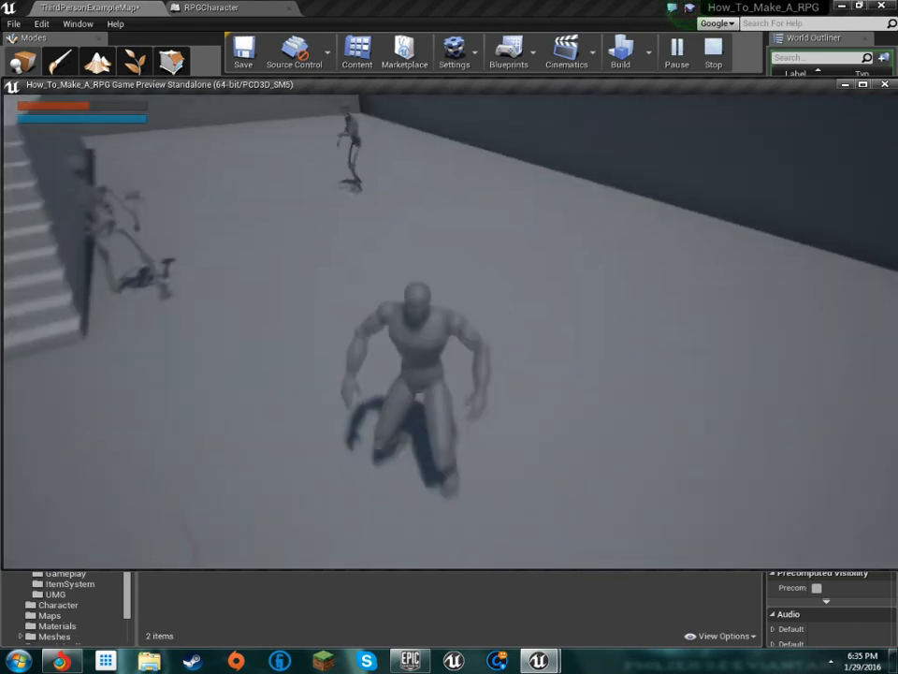
key(d)
key(s)
key(a)
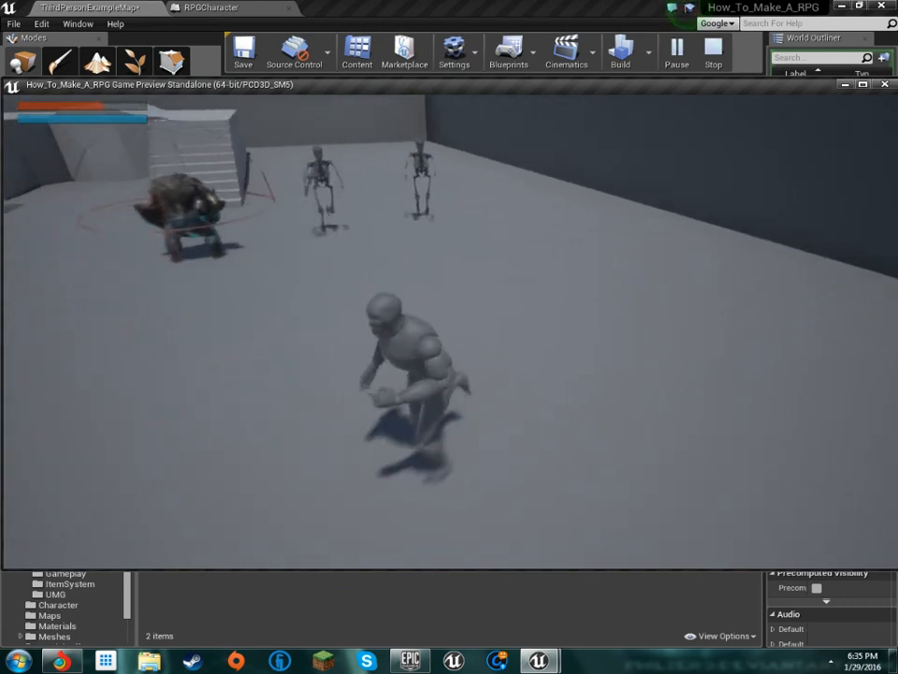
key(s)
key(a)
key(s)
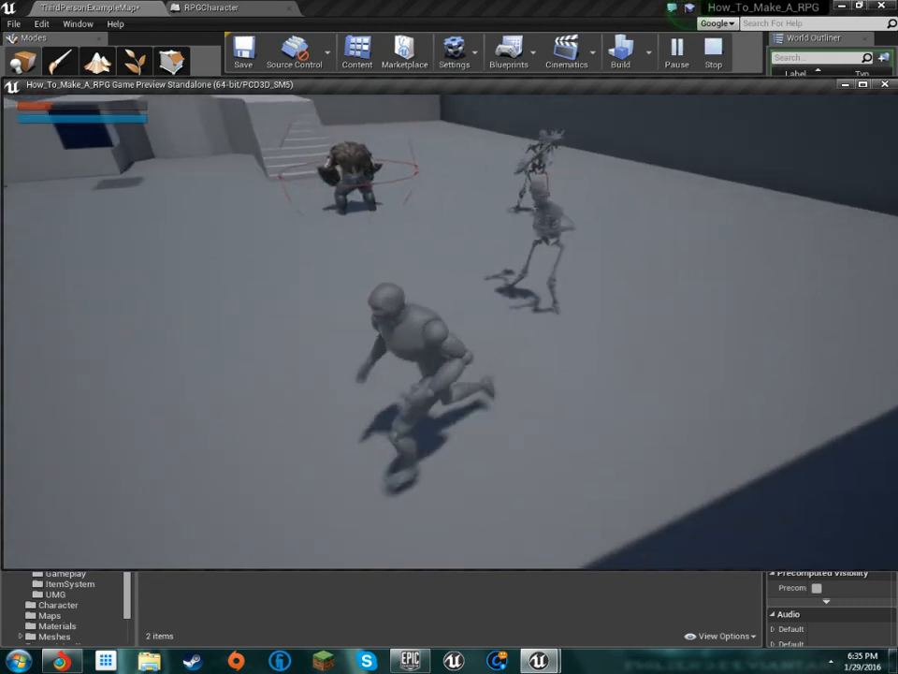
key(w)
key(a)
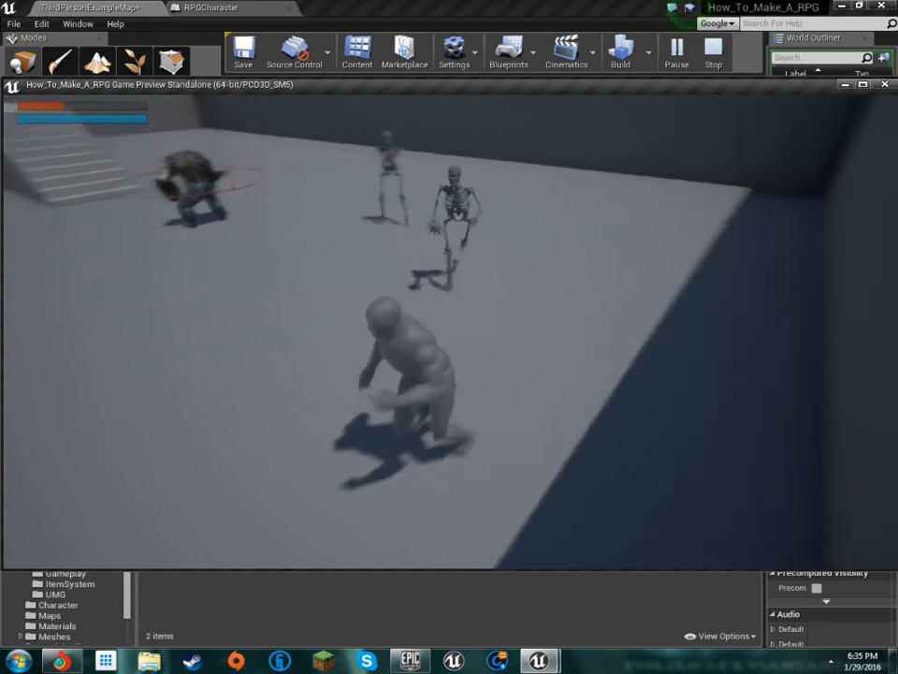
key(s)
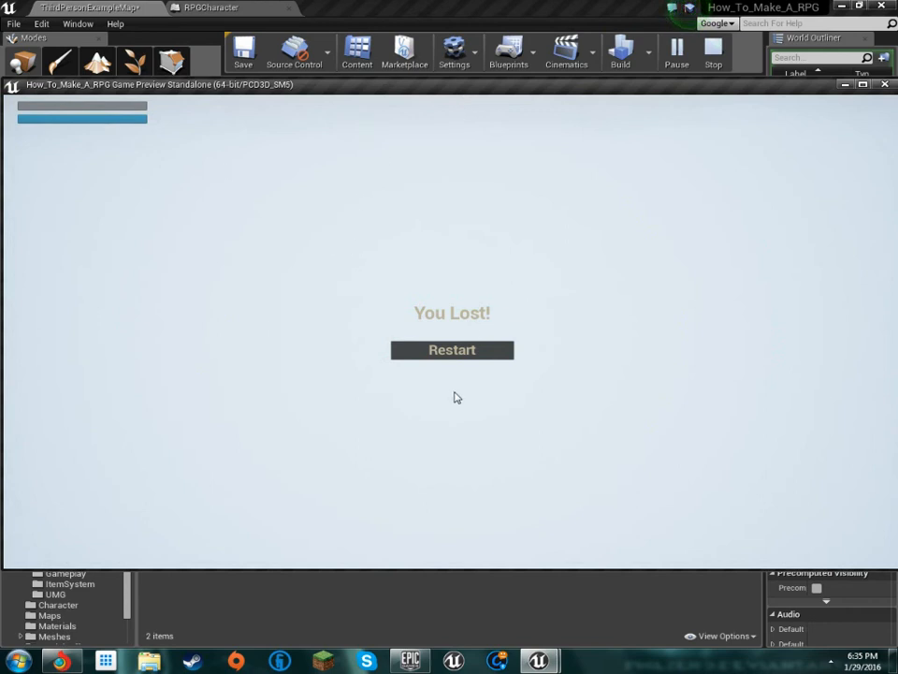
key(Escape)
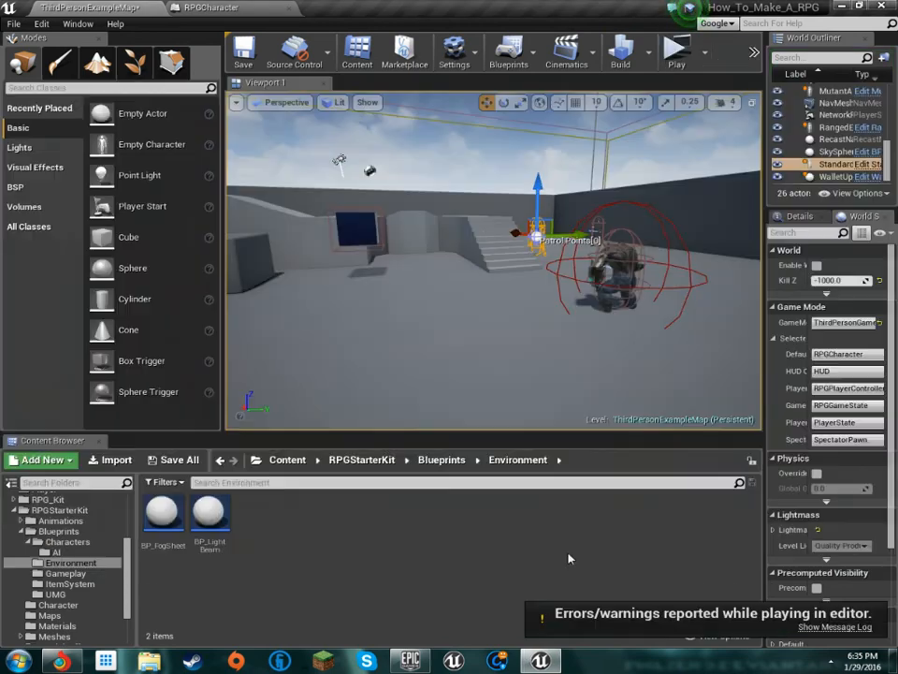
click(830, 662)
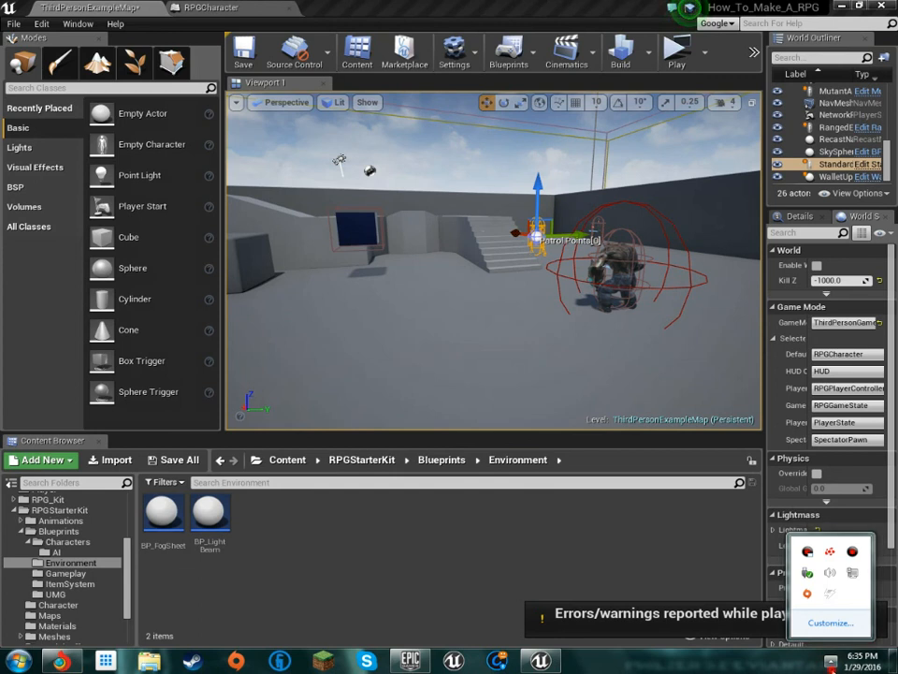
click(831, 664)
key(w)
right_drag(642, 277, 744, 246)
key(w)
key(w)
key(s)
key(w)
key(w)
key(w)
right_drag(524, 252, 608, 254)
key(s)
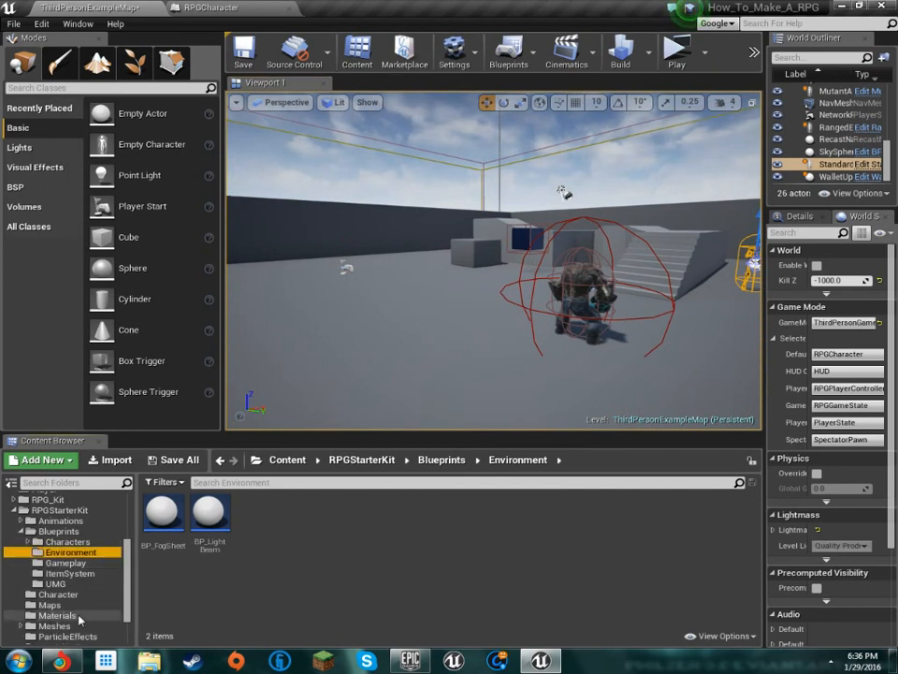
Place an Item_Weapon from the kit's ItemSystem blueprints on the floor of the level near the blue cube
scroll(98, 608, down, 1)
key(w)
mouse_move(529, 238)
right_down()
mouse_move(445, 210)
mouse_move(529, 229)
right_up()
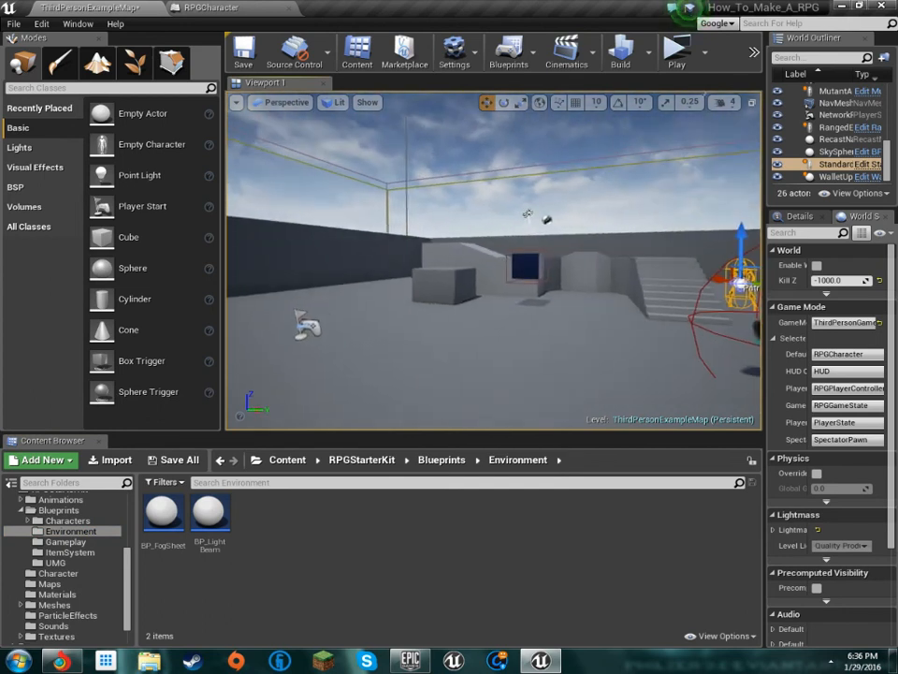
click(75, 552)
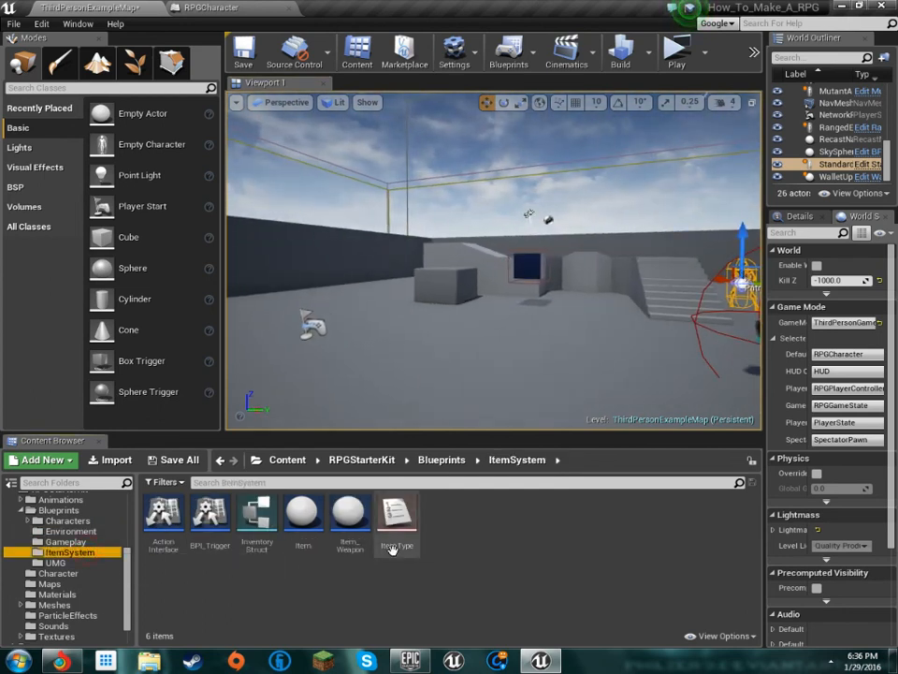
drag(349, 519, 579, 298)
drag(301, 532, 474, 343)
right_drag(473, 343, 547, 346)
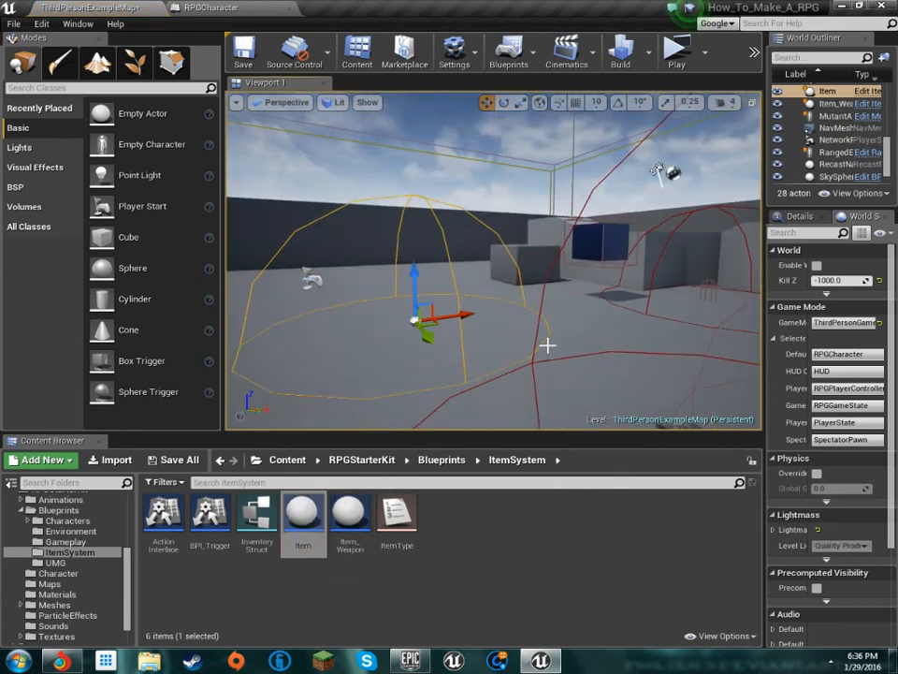
key(Delete)
Select the placed Item_Weapon and raise it above the floor to a Z location of about 230 cm
key(w)
right_drag(591, 236, 609, 219)
click(544, 316)
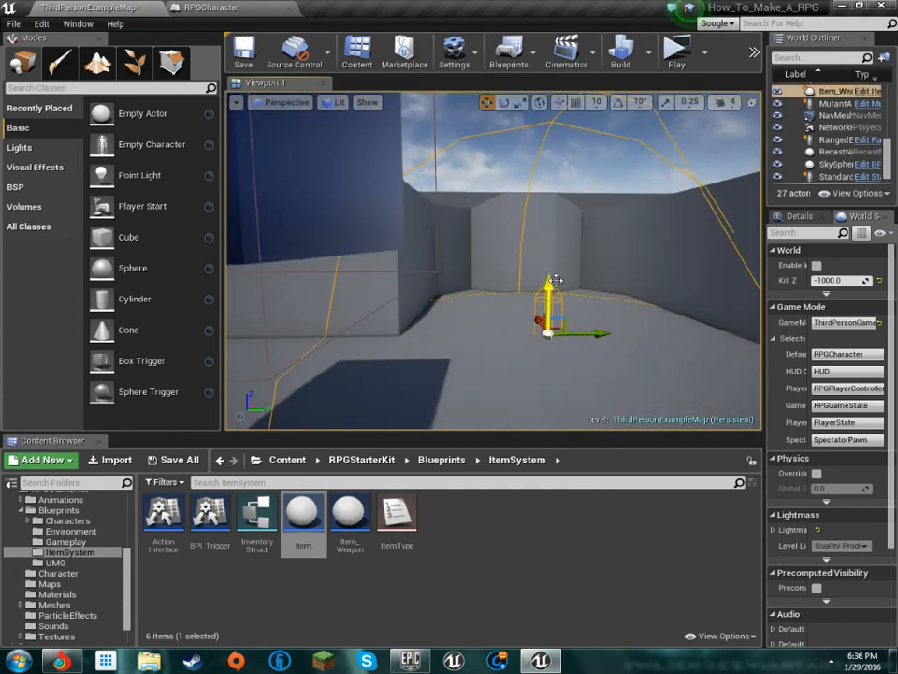
drag(548, 332, 562, 204)
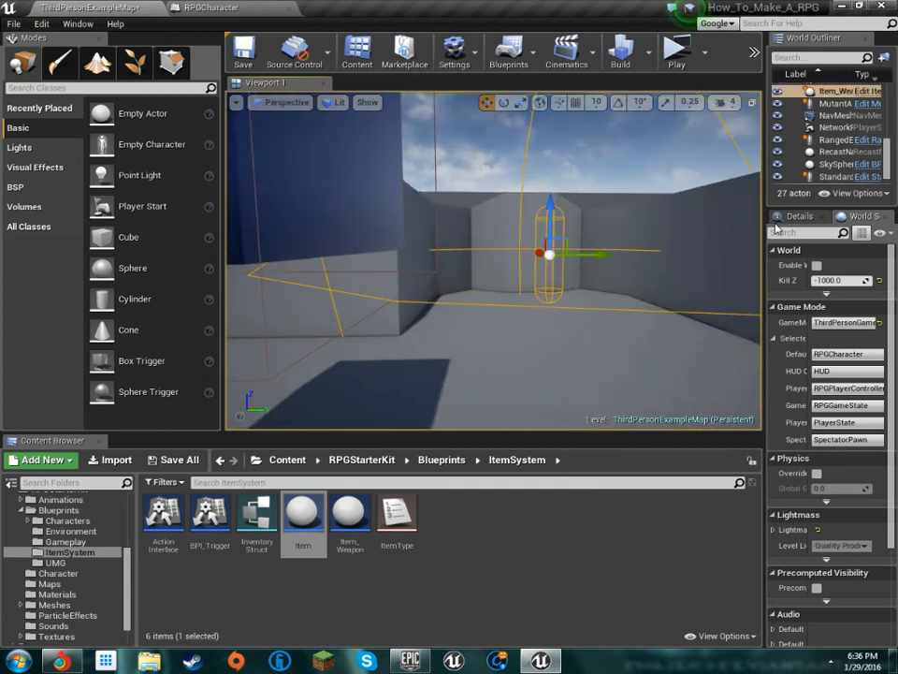
Show the Item_Weapon's details with their full property values and check the RPGCharacter blueprint
click(790, 218)
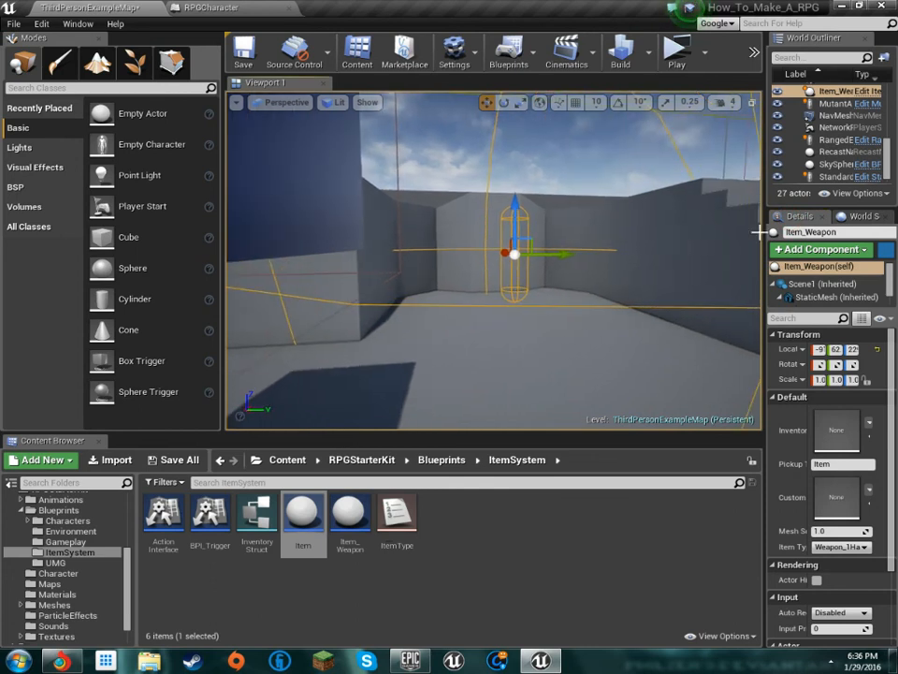
drag(761, 234, 709, 234)
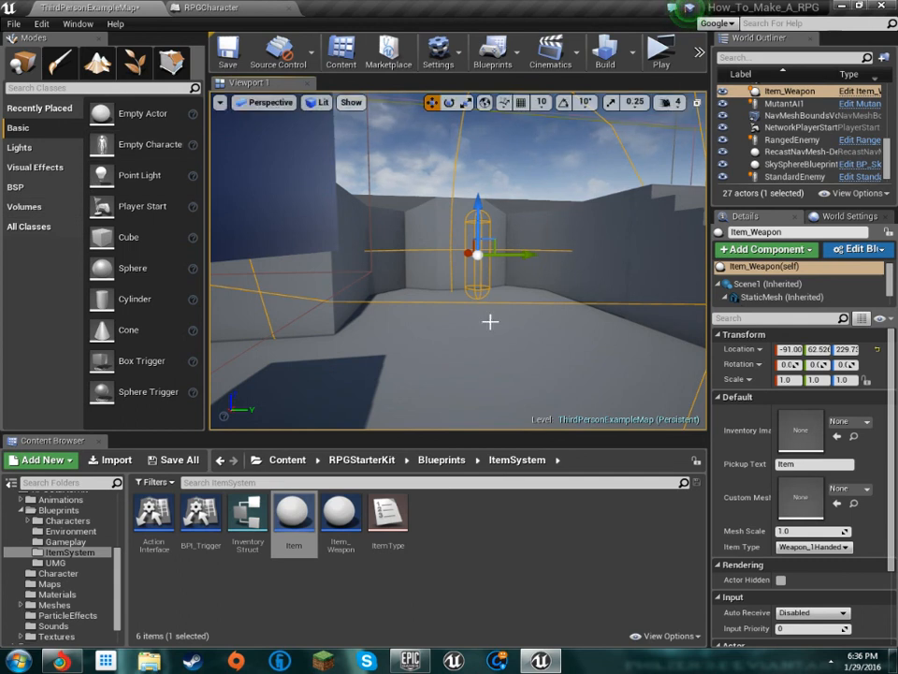
click(221, 7)
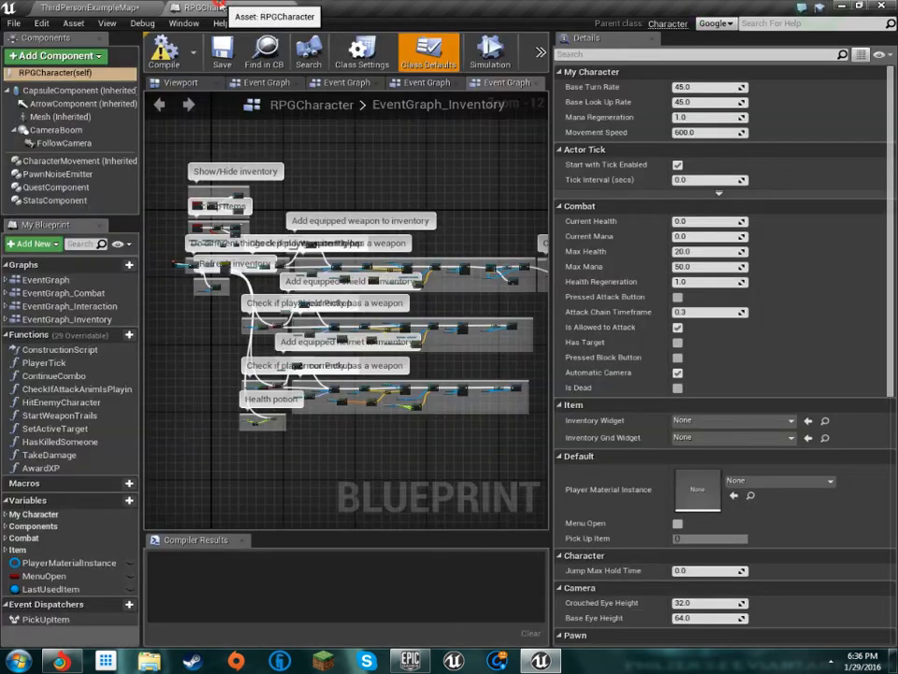
click(91, 5)
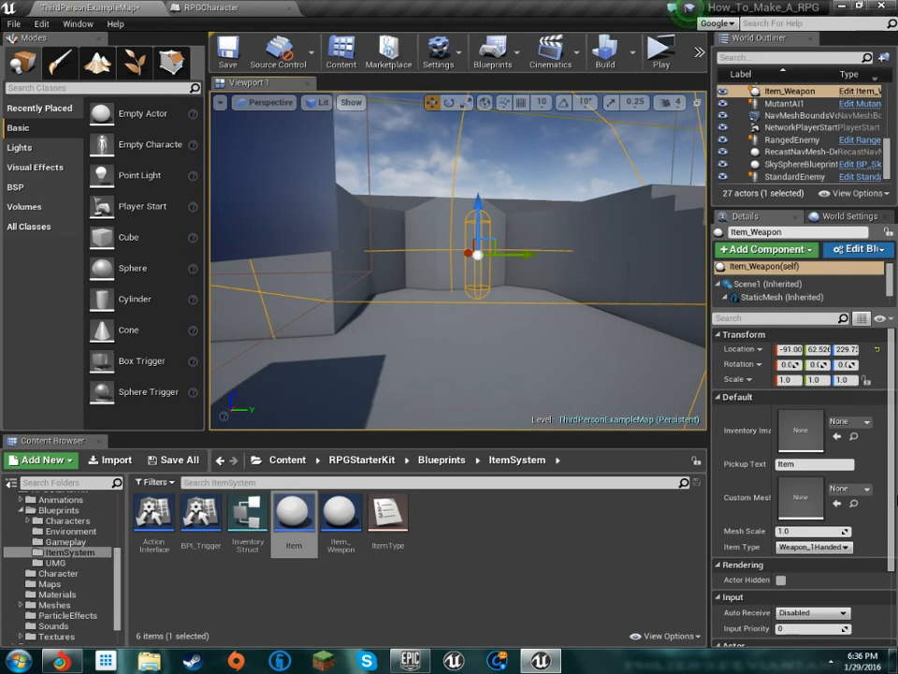
drag(711, 425, 546, 425)
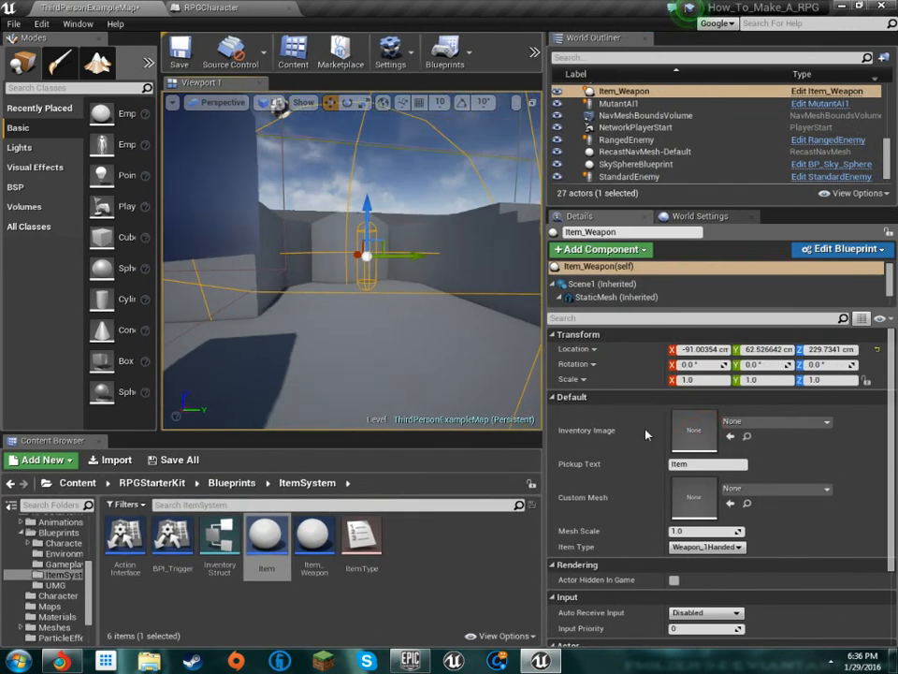
right_drag(384, 256, 445, 249)
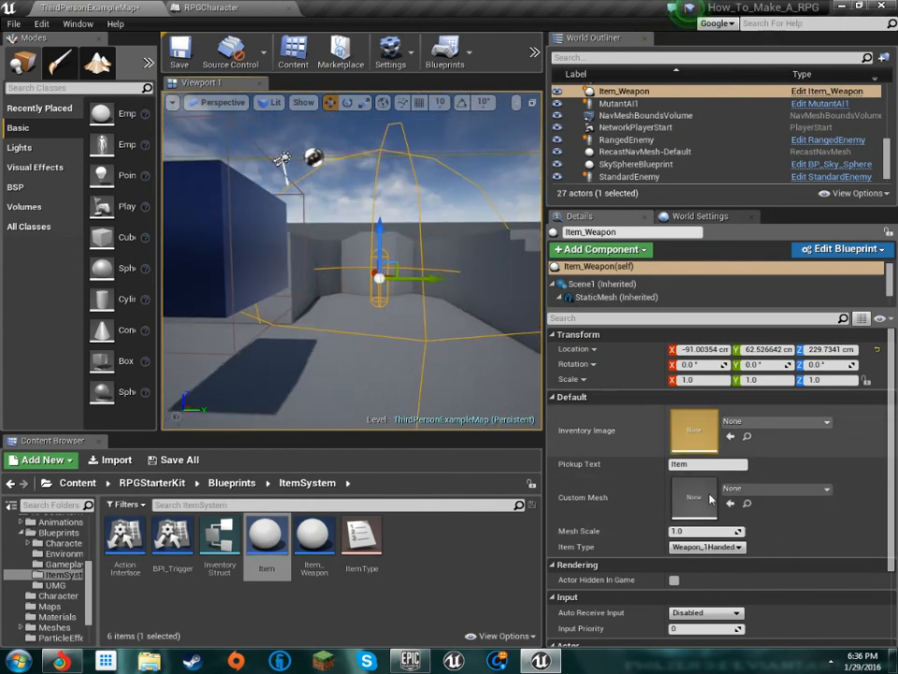
Examine the Item_Weapon's default properties and its available item types, keeping Weapon_1Handed as the Item Type
mouse_move(422, 271)
right_down()
mouse_move(393, 262)
mouse_move(414, 268)
right_up()
scroll(702, 502, down, 1)
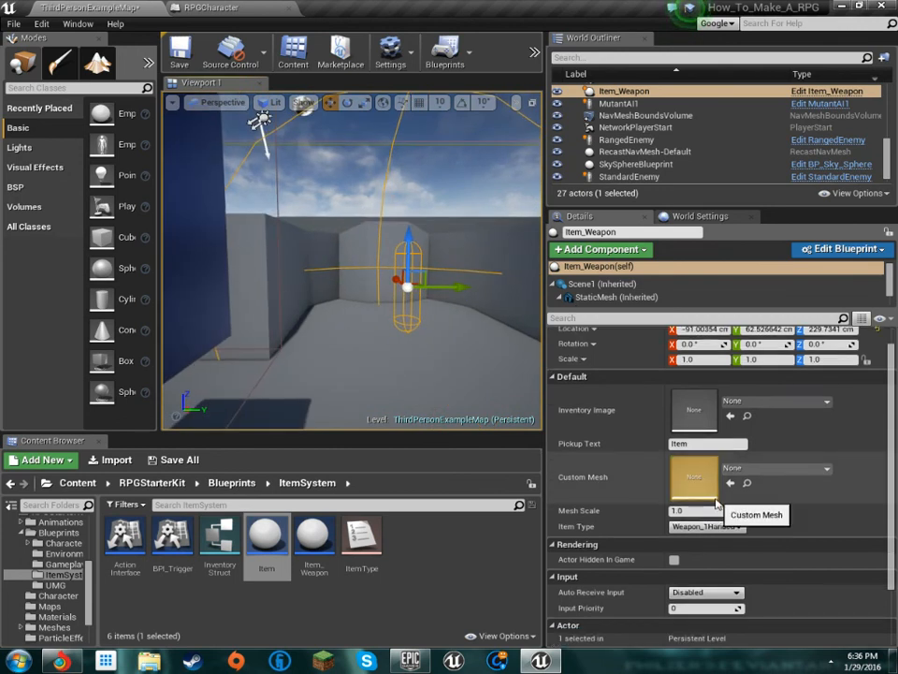
click(742, 526)
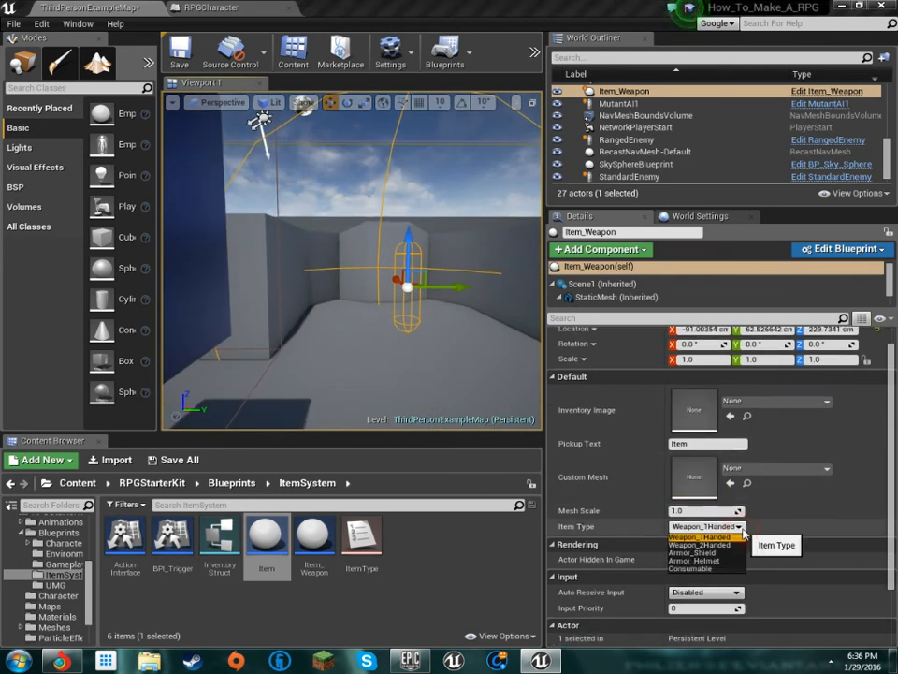
click(702, 538)
scroll(730, 524, down, 4)
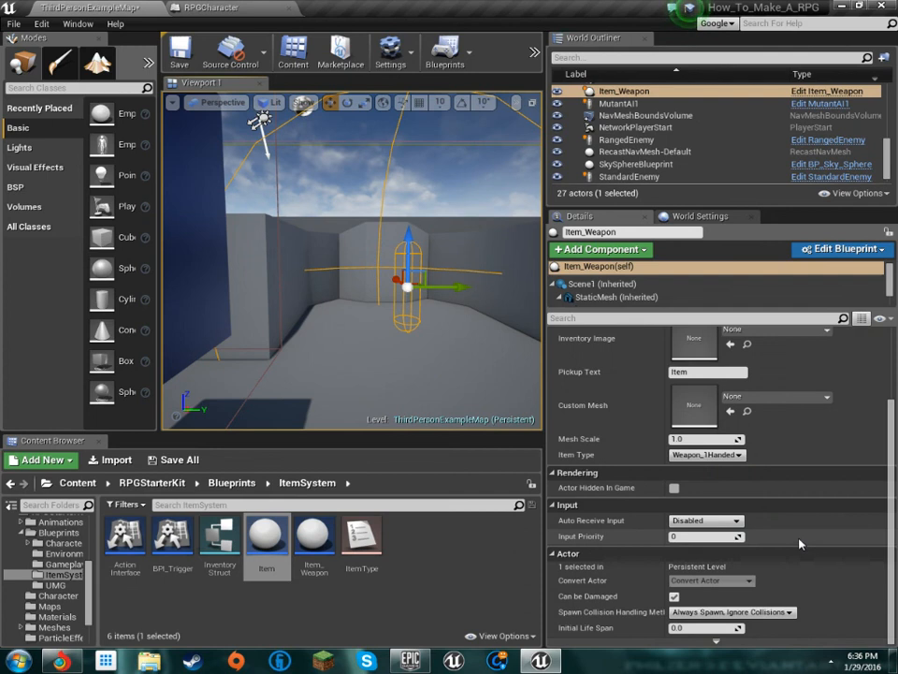
scroll(742, 506, up, 5)
scroll(742, 505, down, 2)
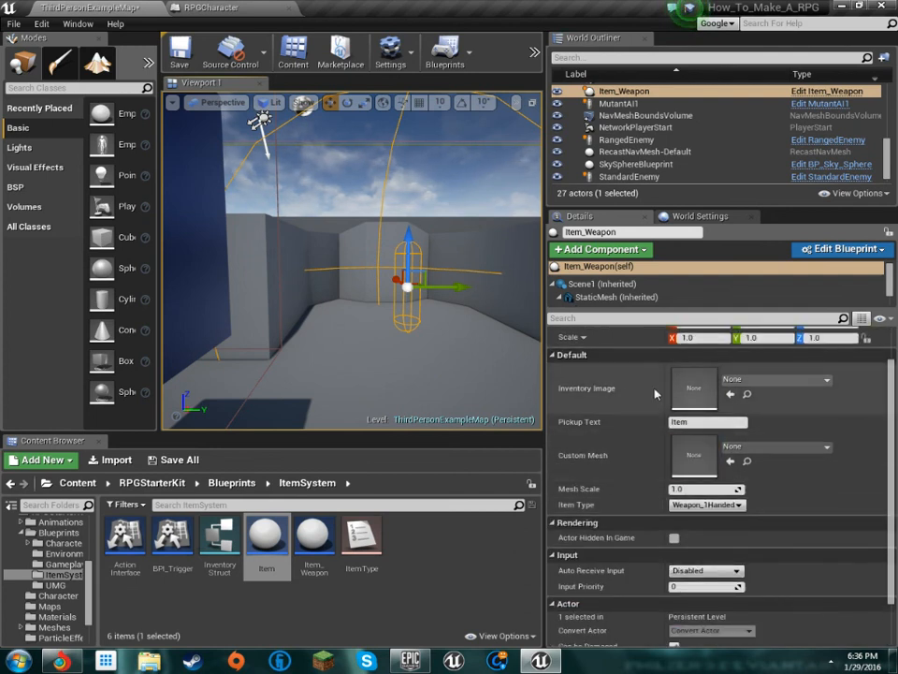
click(738, 504)
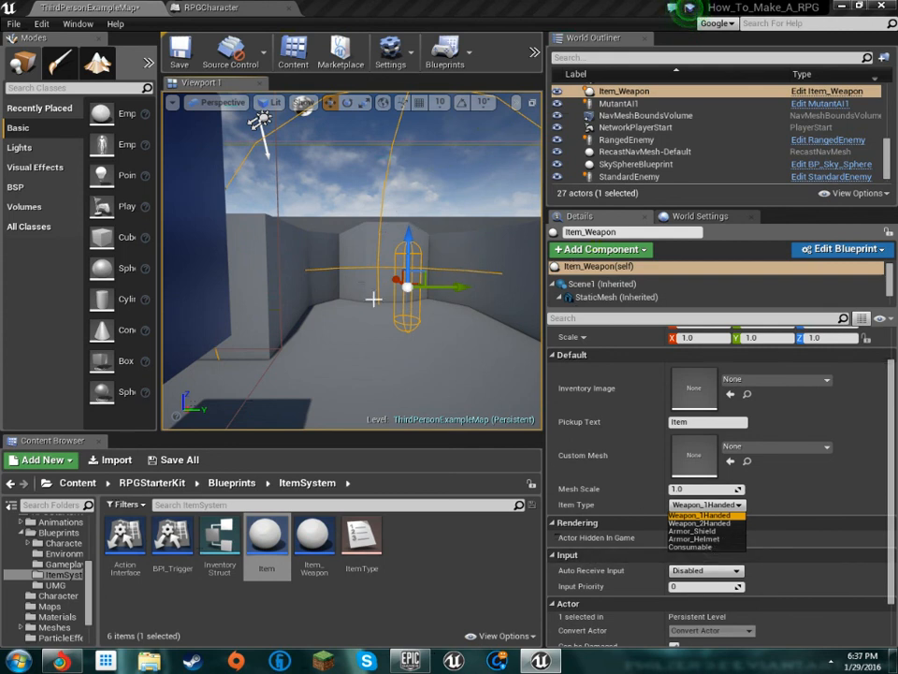
click(729, 505)
Set the Item_Weapon's Inventory Image to the metal_sword texture
click(748, 379)
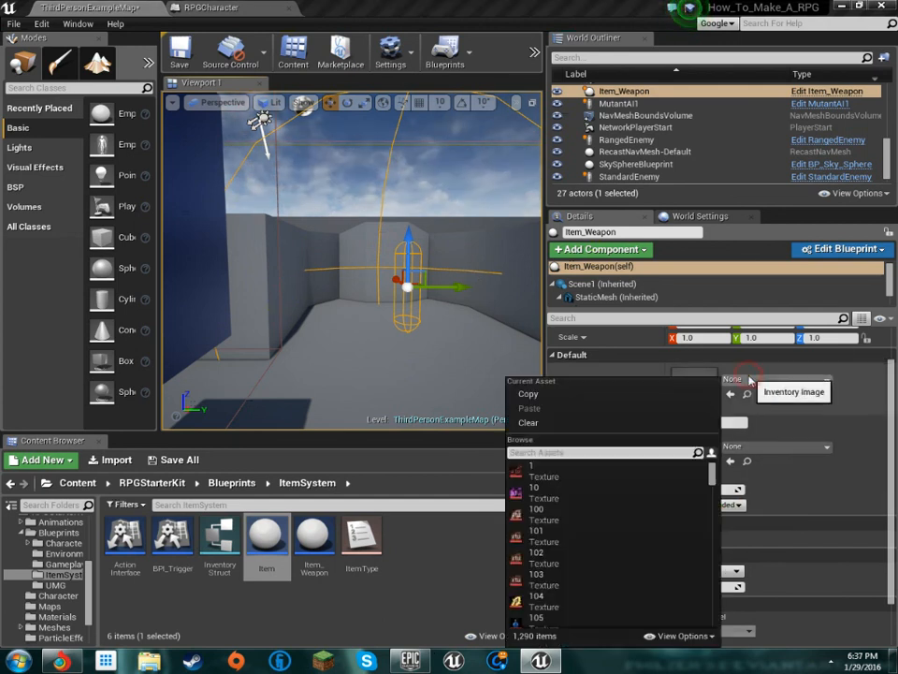
scroll(637, 518, down, 10)
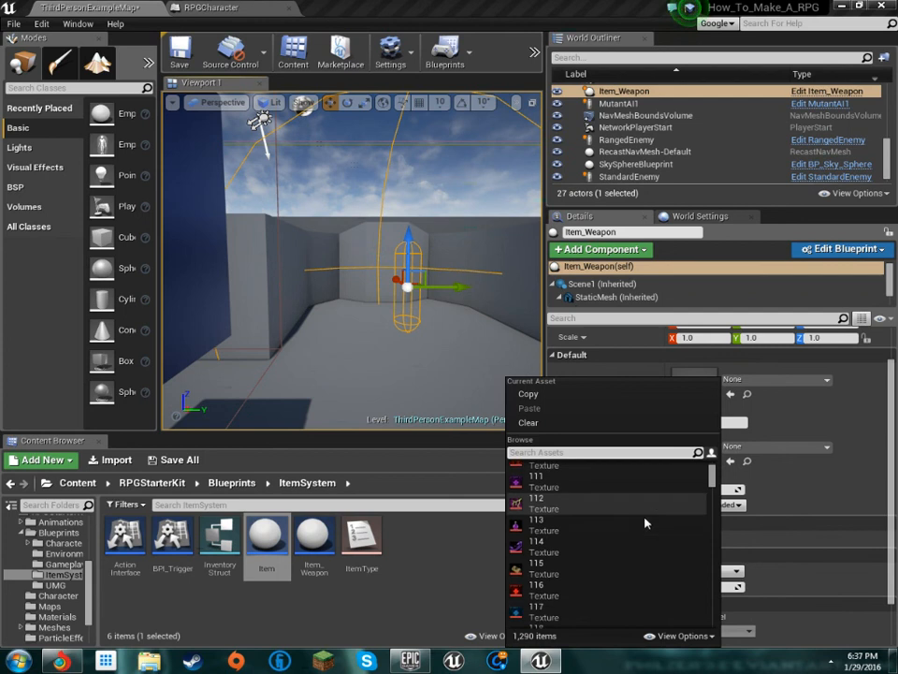
scroll(642, 522, down, 15)
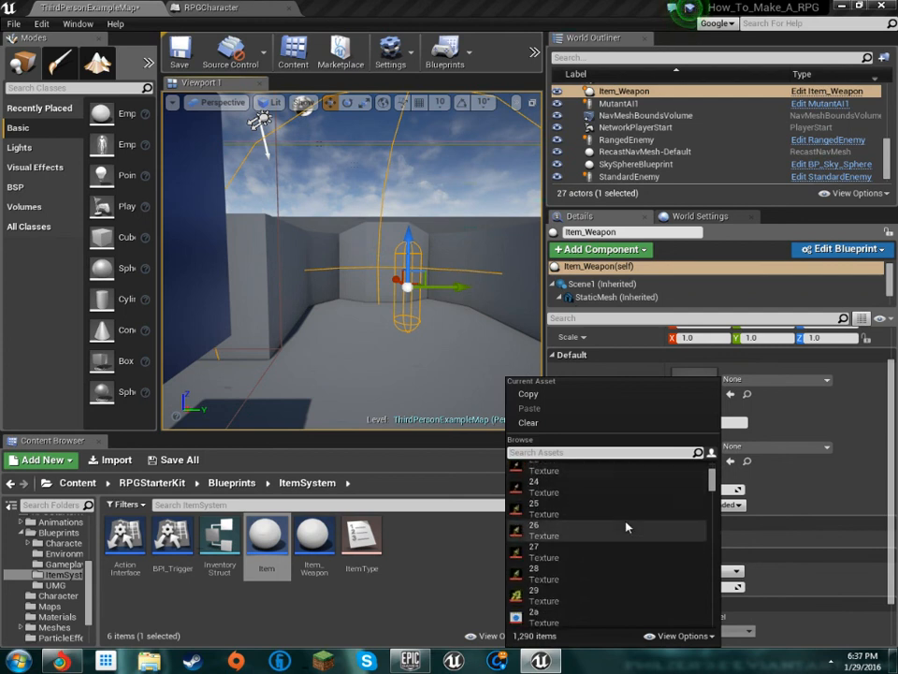
scroll(619, 521, down, 10)
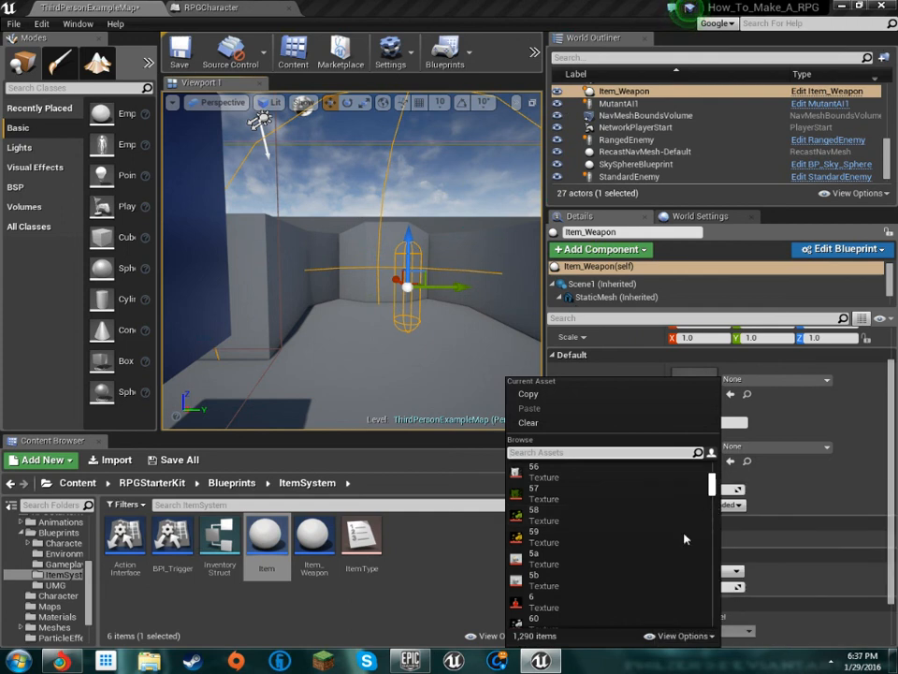
scroll(711, 502, up, 2)
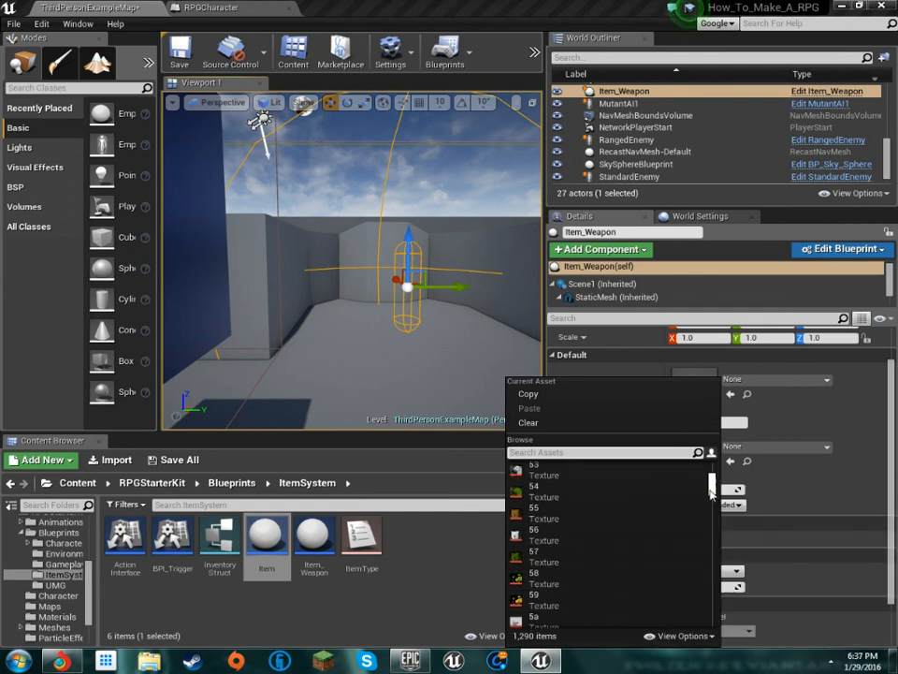
drag(712, 522, 679, 528)
scroll(678, 528, down, 5)
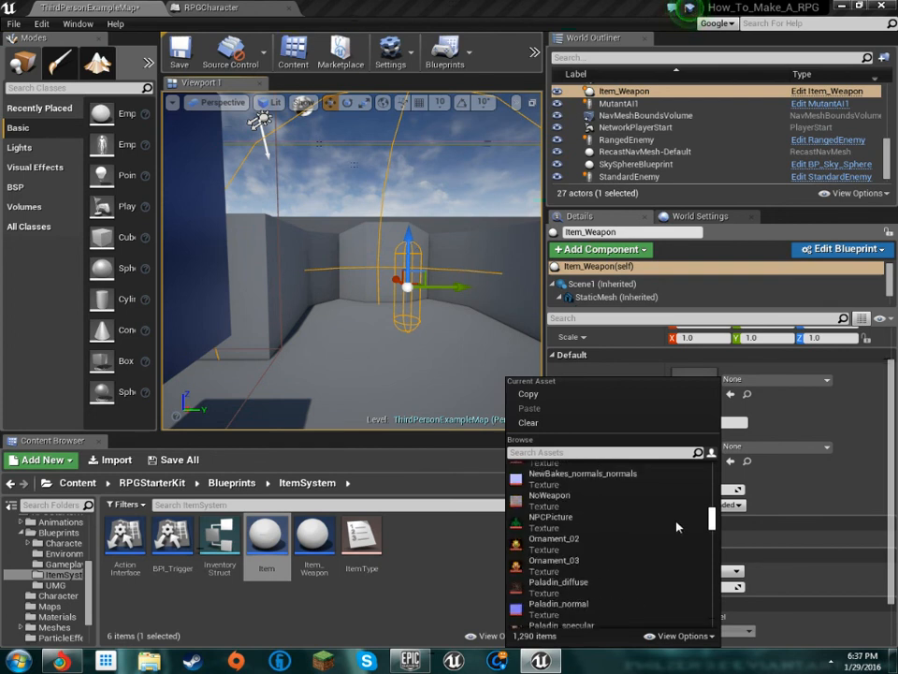
scroll(672, 546, up, 1)
scroll(672, 546, up, 3)
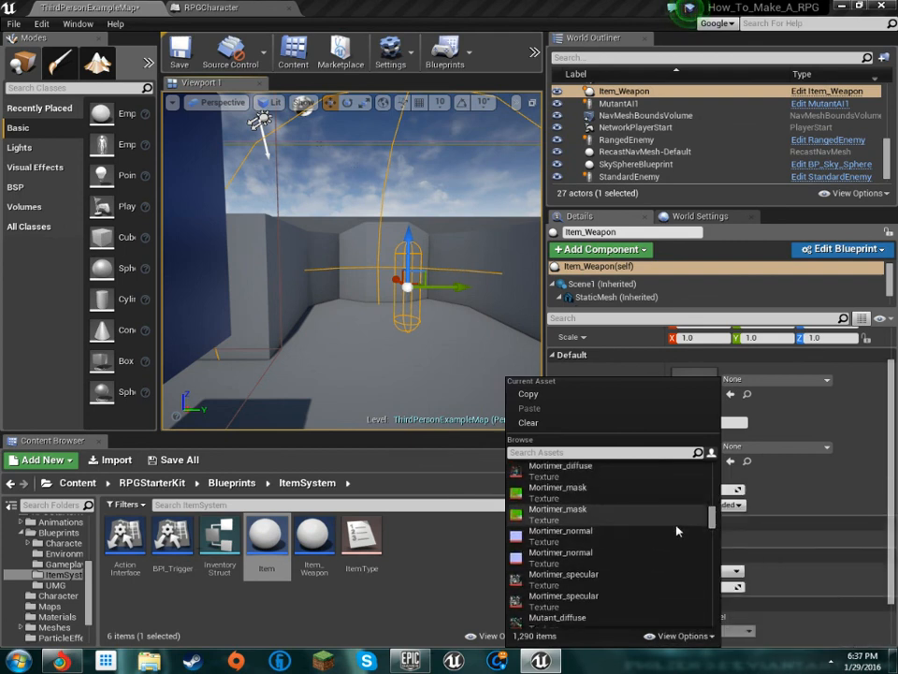
scroll(677, 531, up, 6)
scroll(672, 535, up, 2)
click(589, 522)
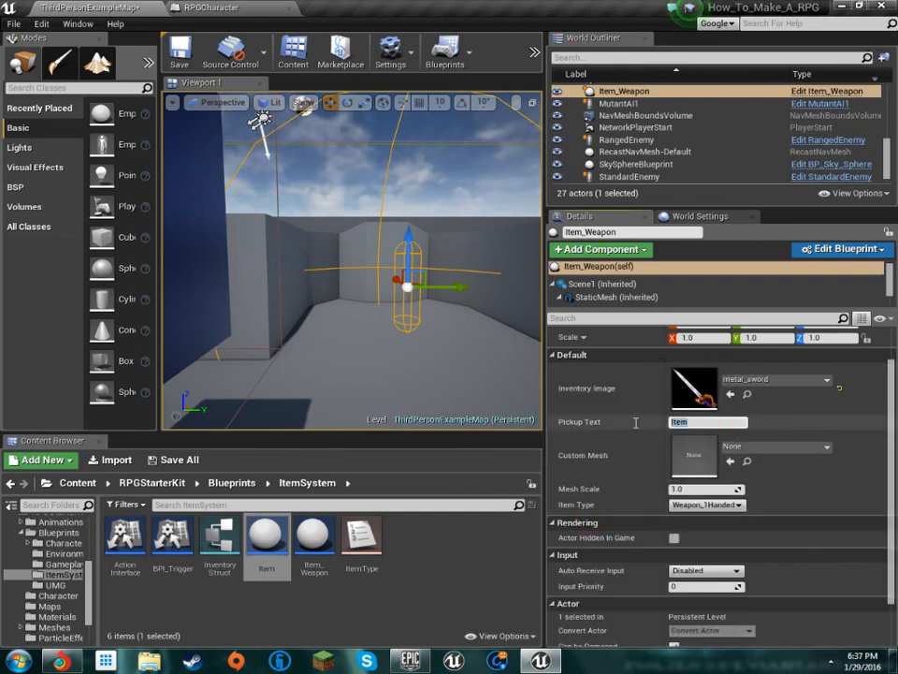
Set the Item_Weapon's Pickup Text to "SWORD IF AWESOMENESS"
text(SWORD)
text( IF AWESOMN)
key(BackSpace)
key(BackSpace)
key(BackSpace)
key(BackSpace)
text(SOMENESS!!!)
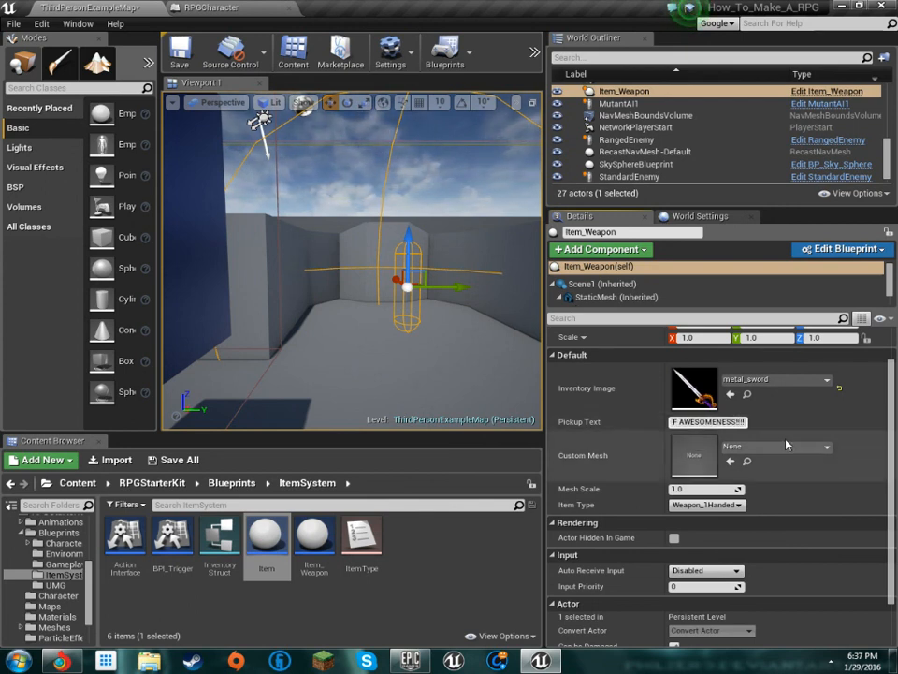
Try to assign the Weapon1 static mesh as the Item_Weapon's Custom Mesh
click(782, 447)
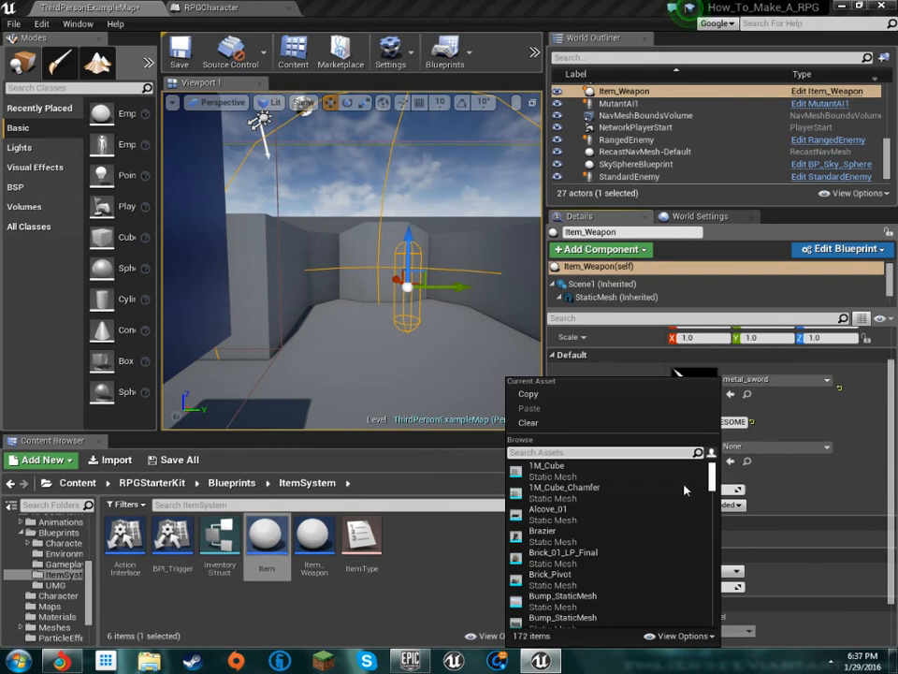
scroll(660, 569, down, 6)
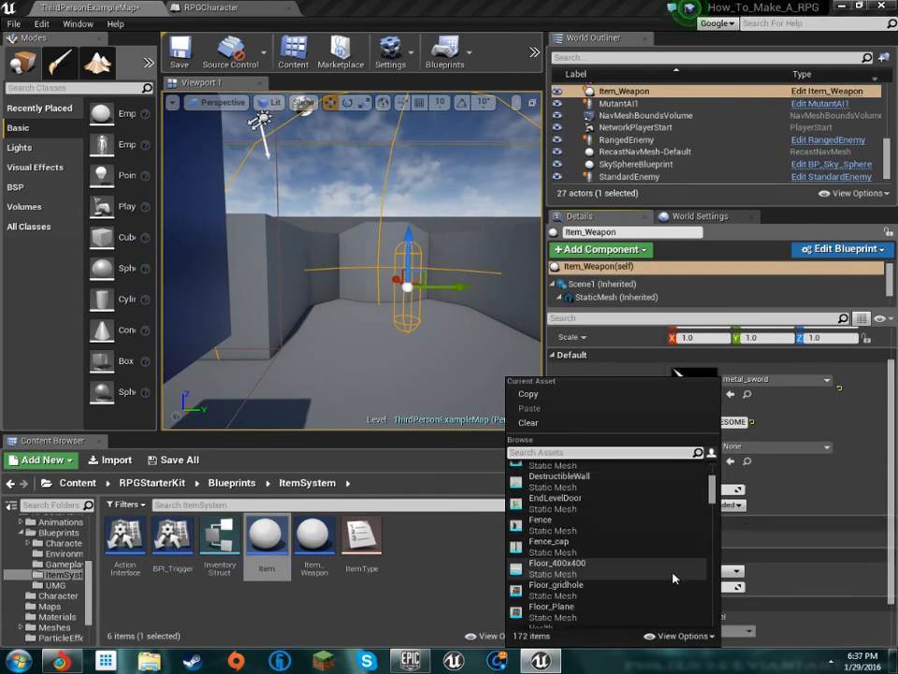
scroll(670, 578, down, 5)
drag(719, 522, 729, 622)
scroll(697, 583, up, 5)
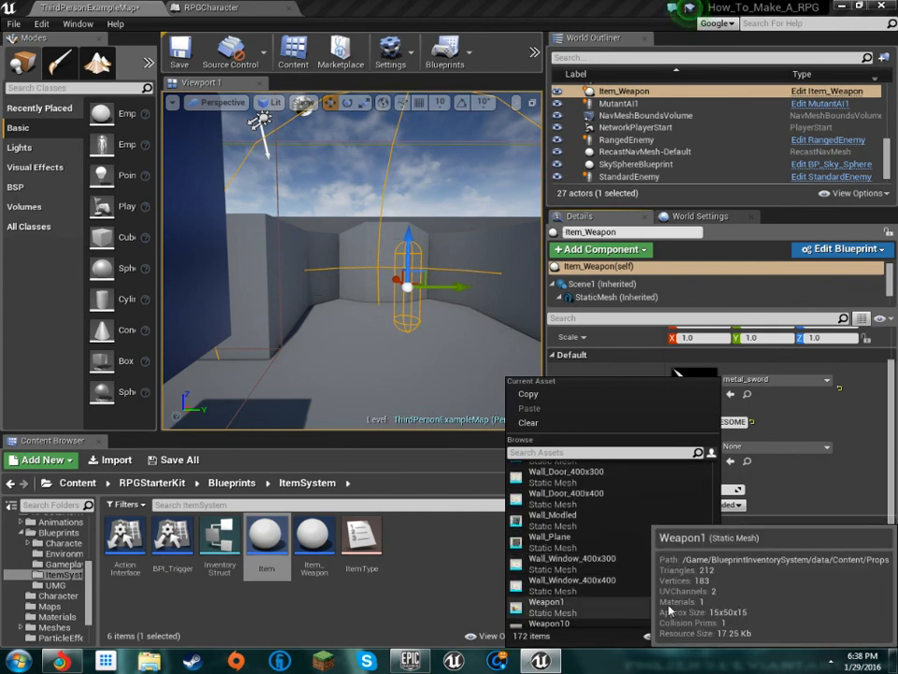
click(663, 606)
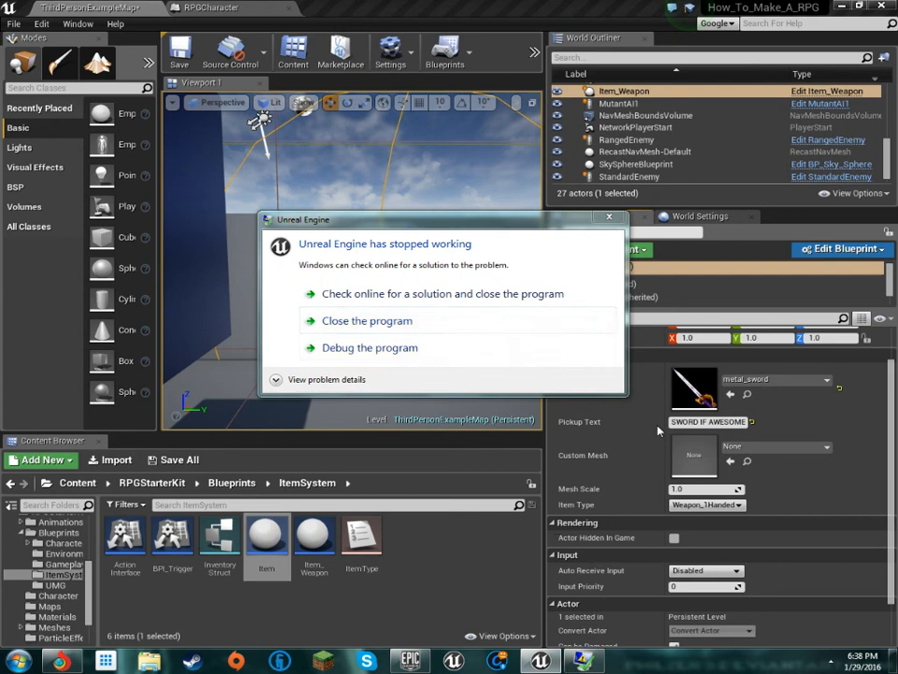
click(829, 667)
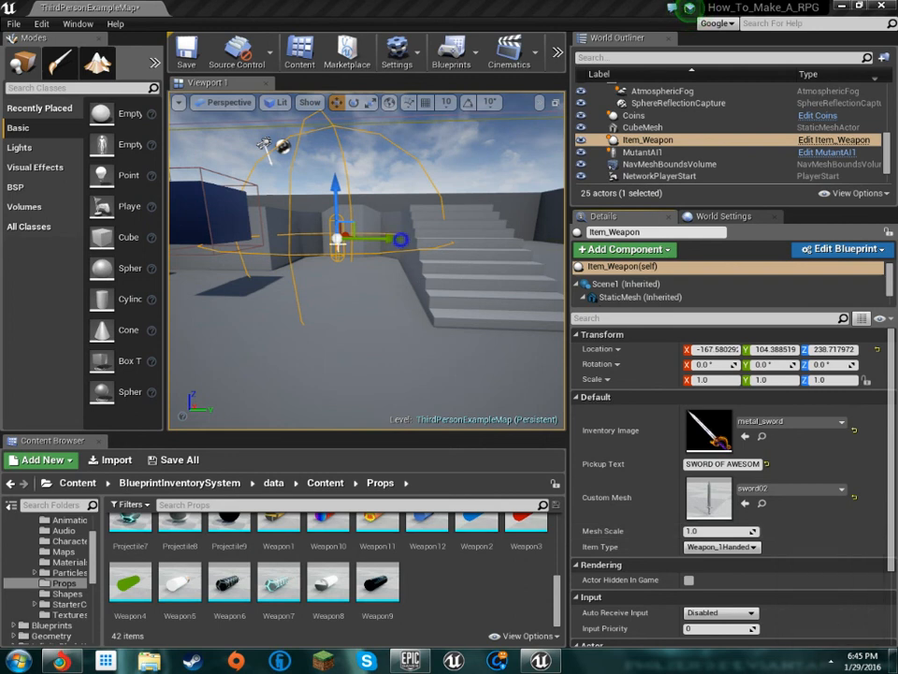
Place a second Item_Weapon from RPGStarterKit's ItemSystem blueprints on the floor before the grey block and raise it to a Z location of about 250 cm
right_drag(367, 262, 351, 243)
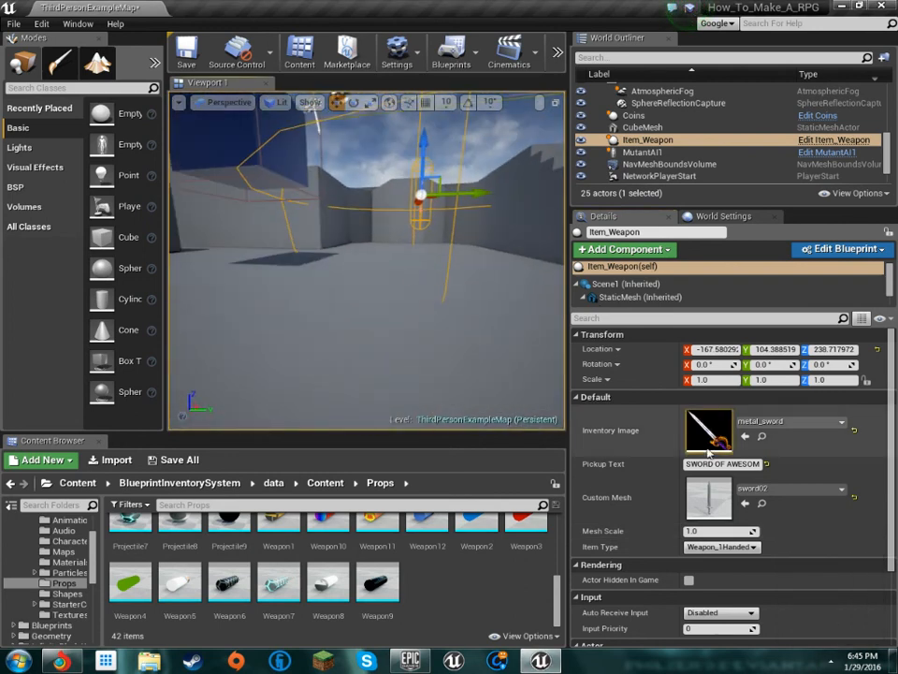
click(798, 496)
right_drag(453, 342, 177, 294)
right_drag(414, 330, 431, 314)
scroll(68, 609, up, 3)
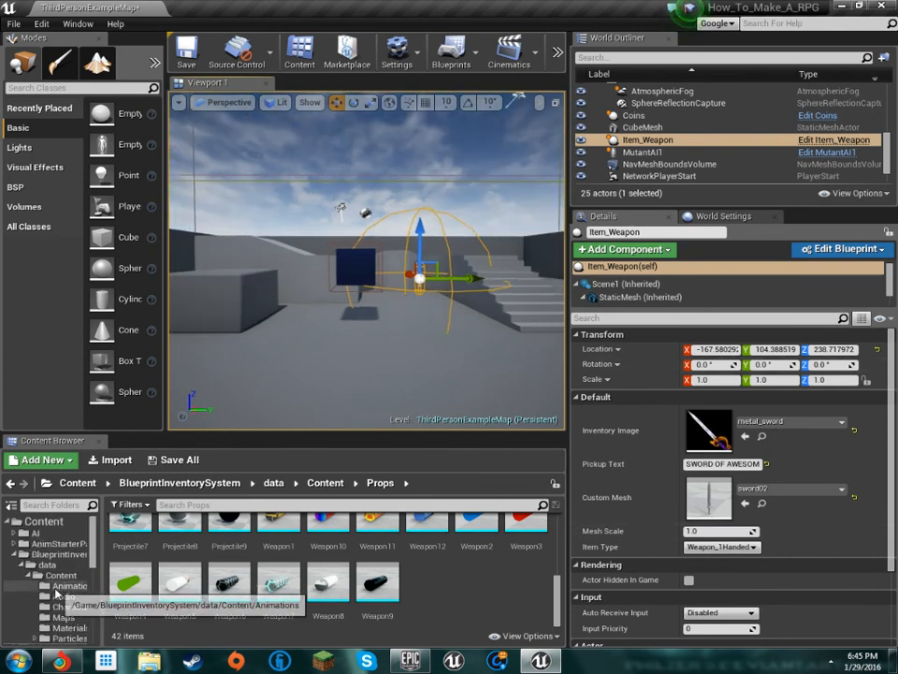
click(16, 557)
scroll(19, 561, down, 3)
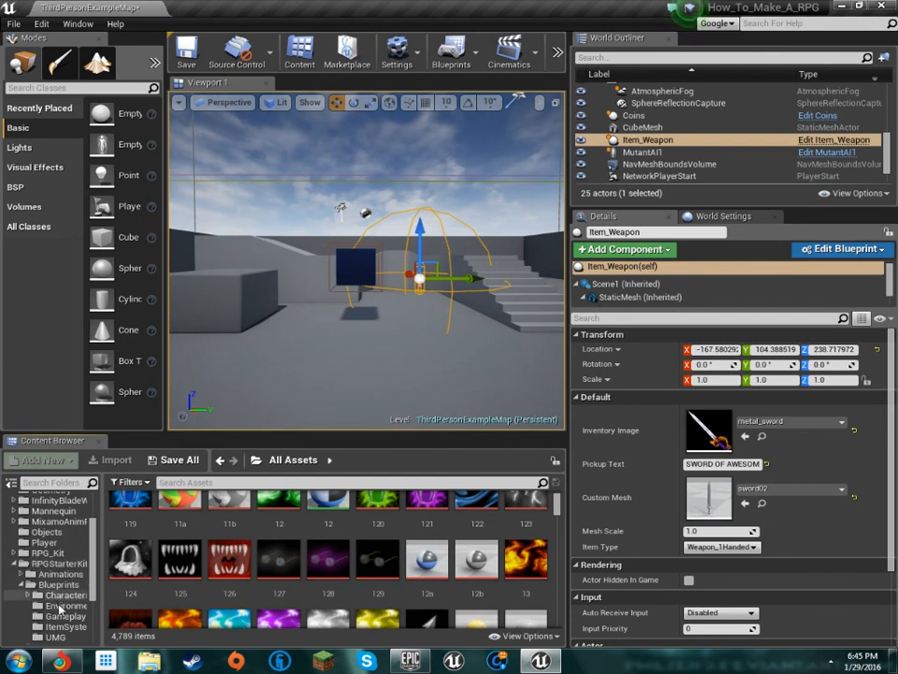
scroll(59, 606, down, 3)
click(70, 523)
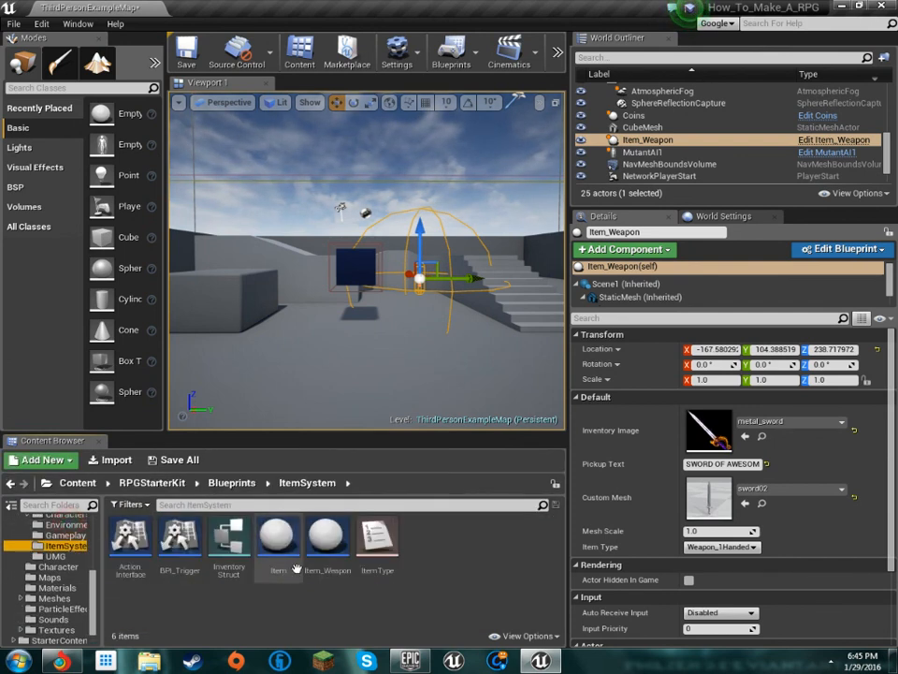
drag(329, 580, 280, 346)
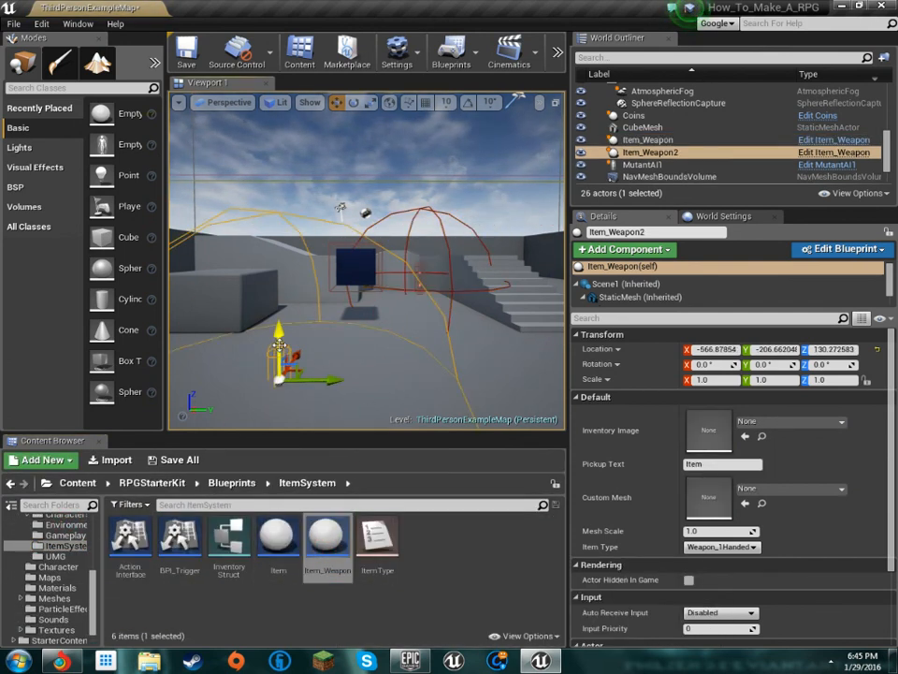
drag(269, 300, 269, 265)
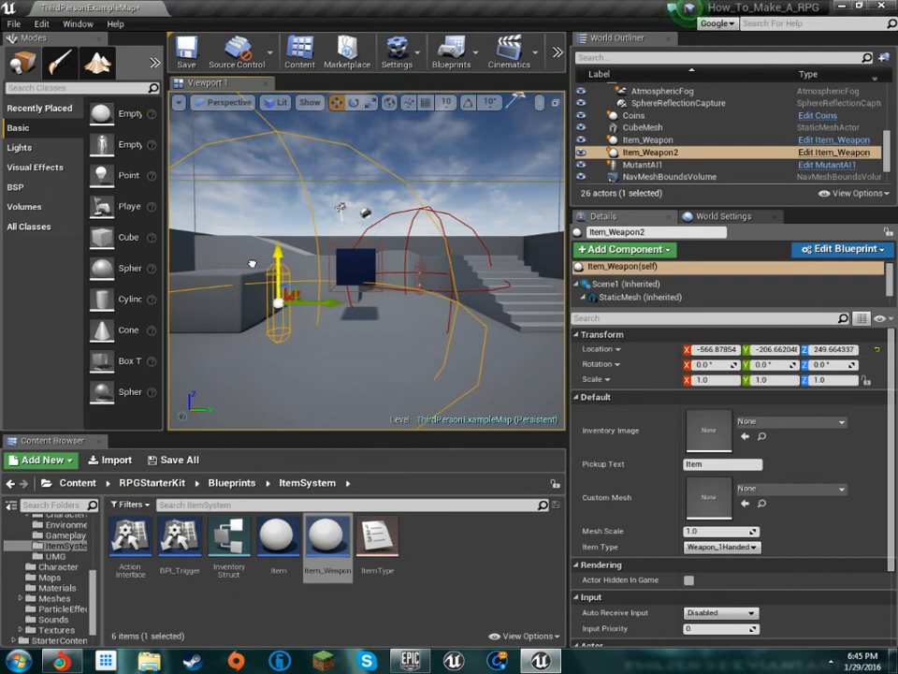
Set the second weapon item's Inventory Image to the Icon_helmet02 texture
click(785, 424)
text(hel)
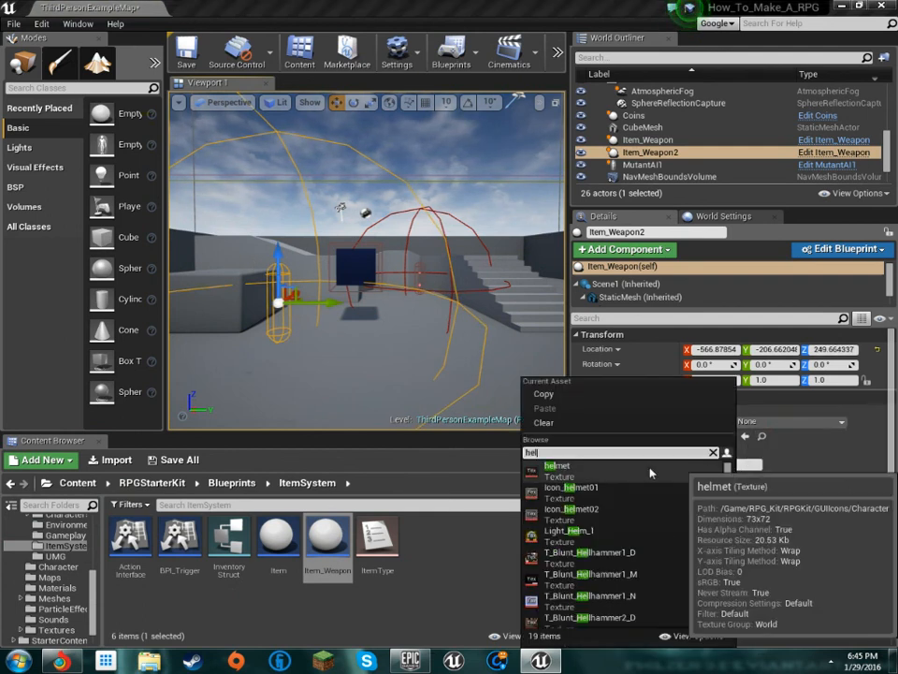
click(667, 520)
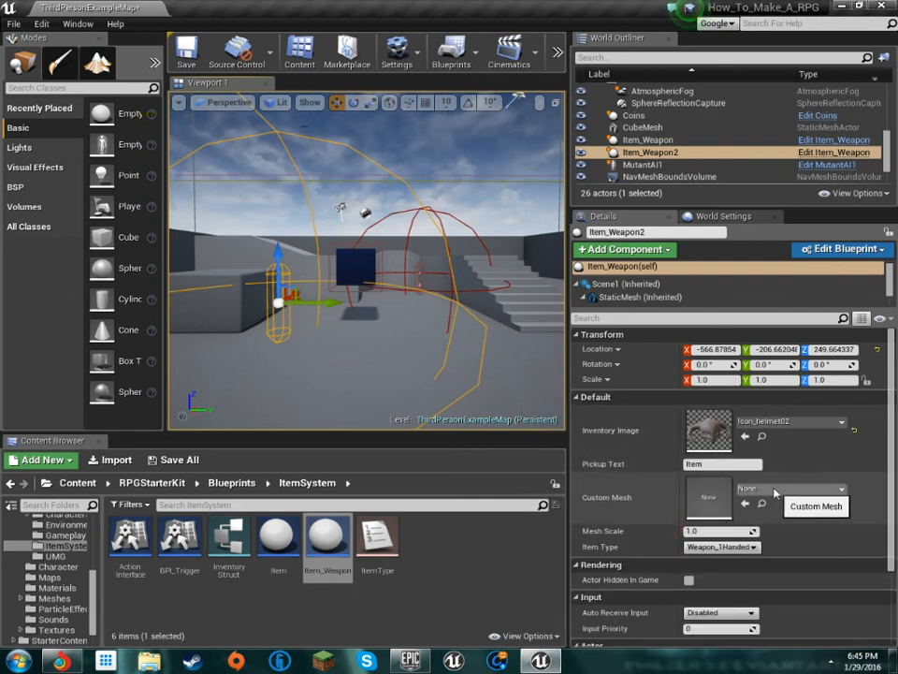
Set the second item's Custom Mesh to the helmet02 static mesh and its Item Type to Armor_Helmet
click(792, 488)
text(he)
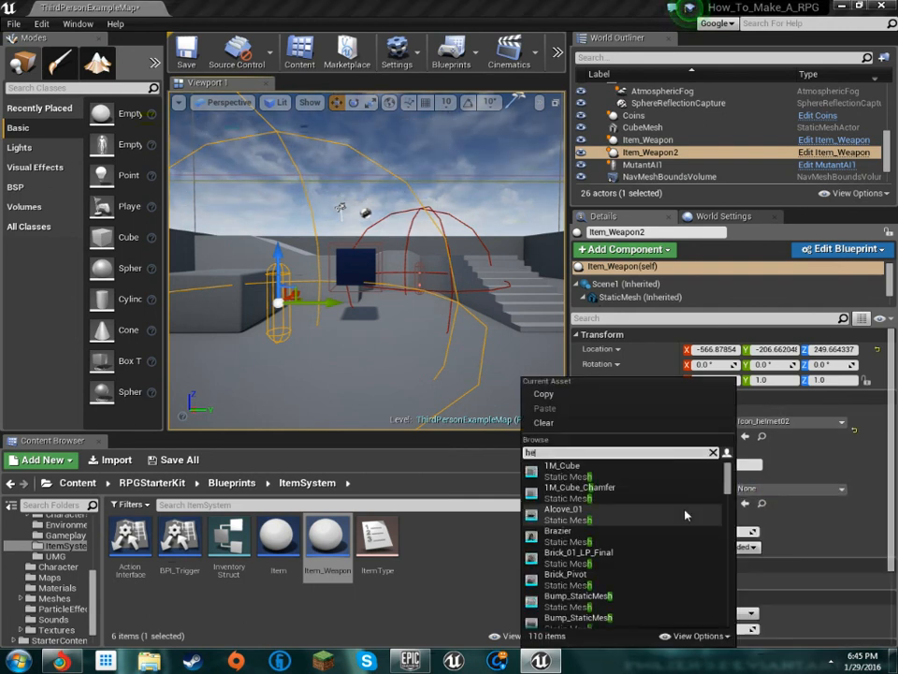
text(l)
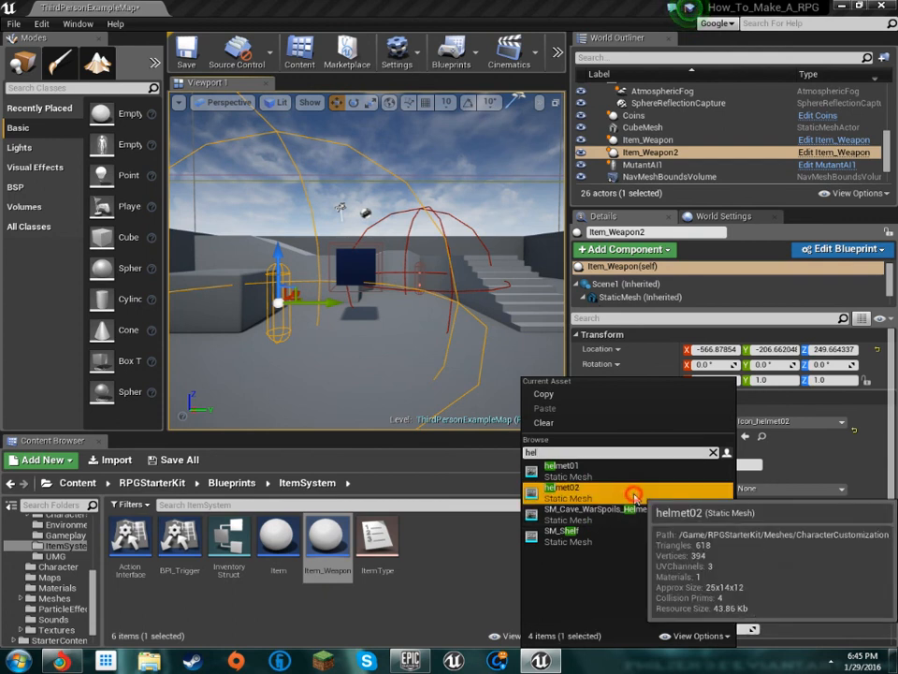
click(633, 489)
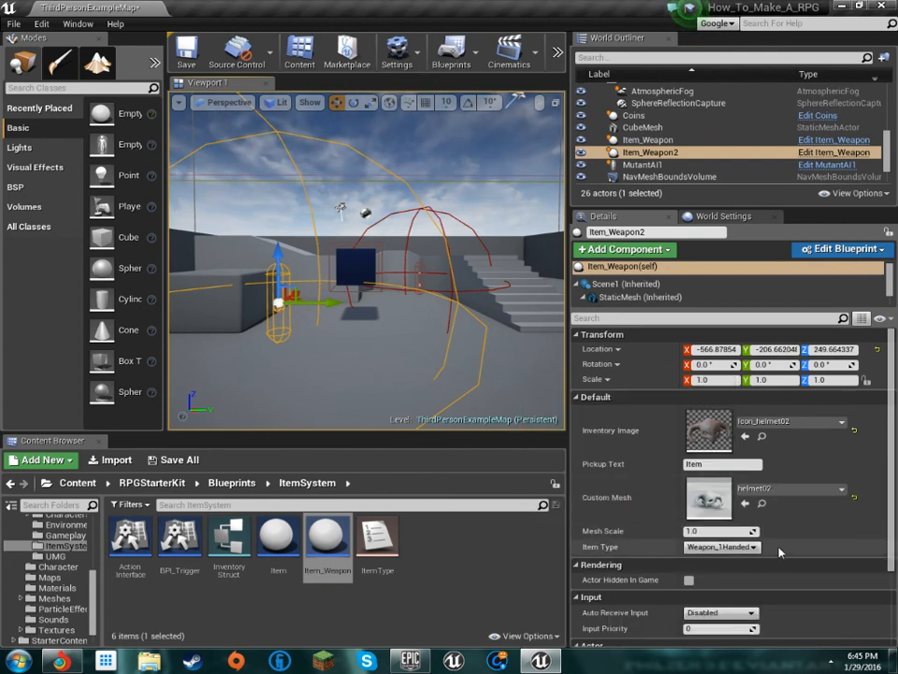
click(752, 547)
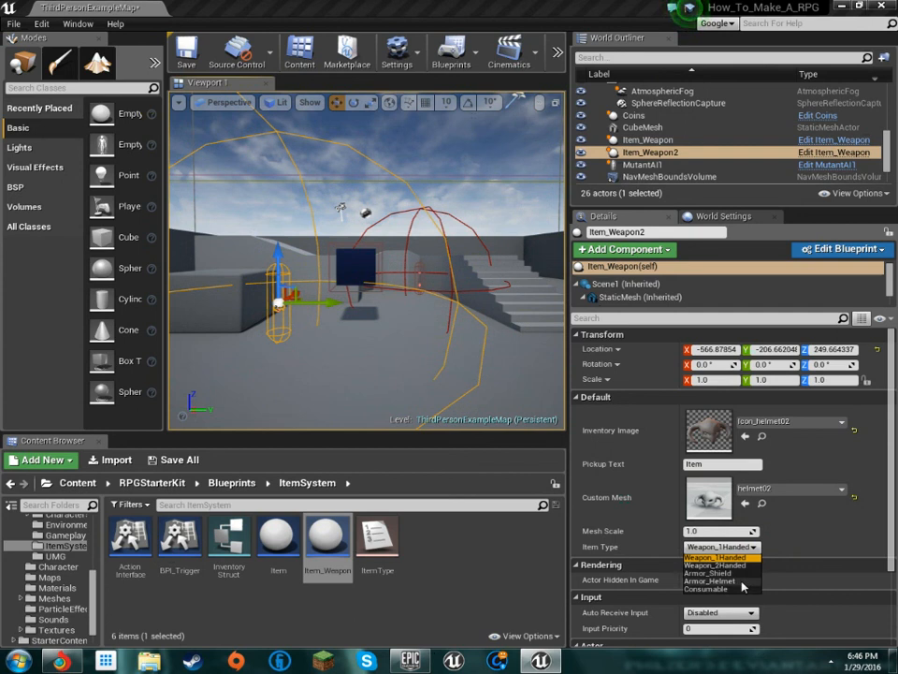
click(736, 580)
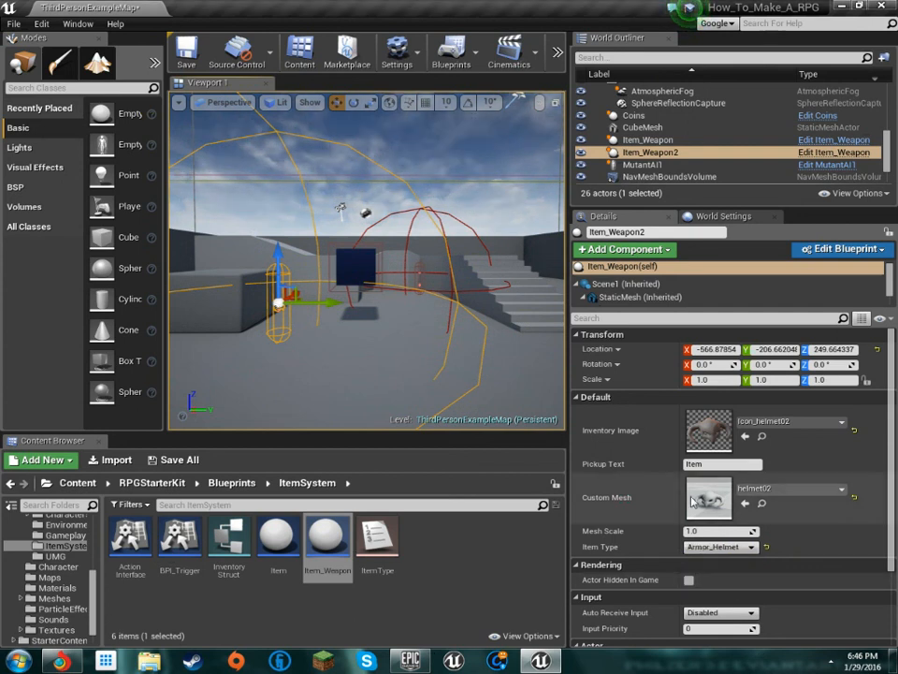
Place a third Item_Weapon in front of the staircase and set its Inventory Image to the Icon_Shield texture
mouse_move(331, 365)
right_down()
mouse_move(365, 363)
mouse_move(331, 365)
right_up()
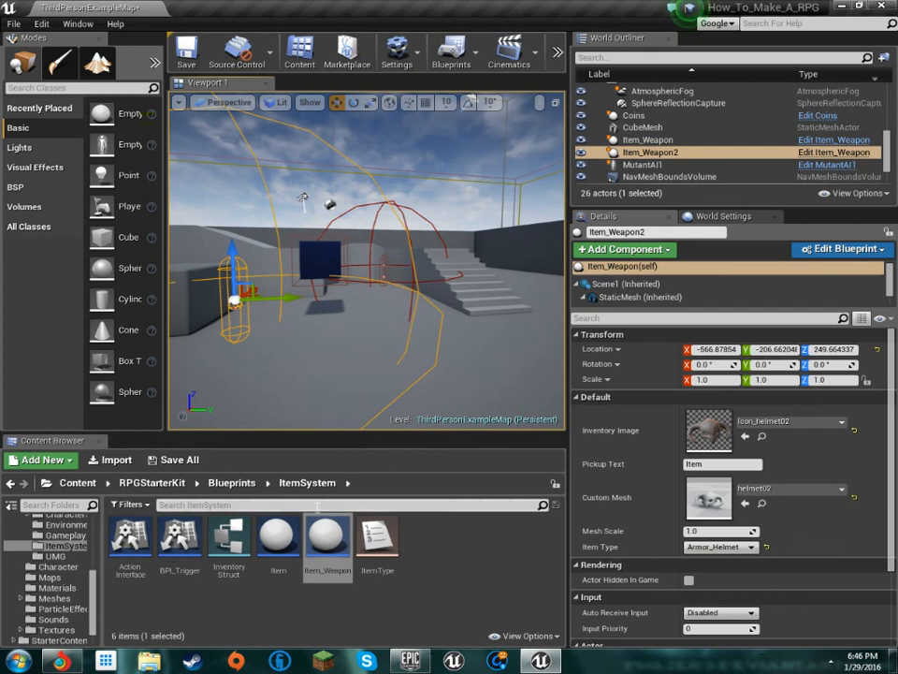
drag(309, 552, 472, 235)
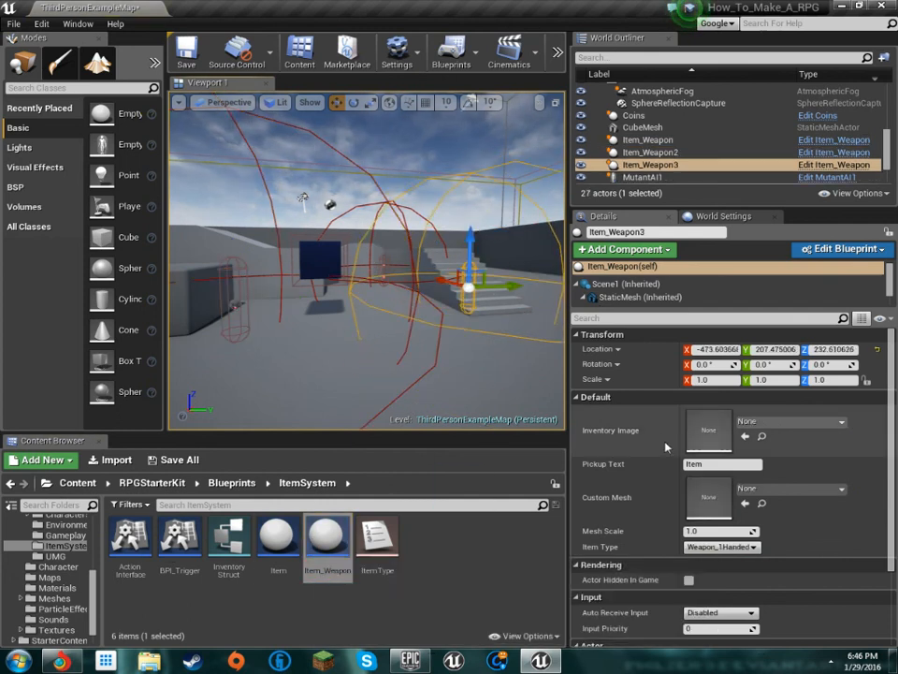
click(751, 422)
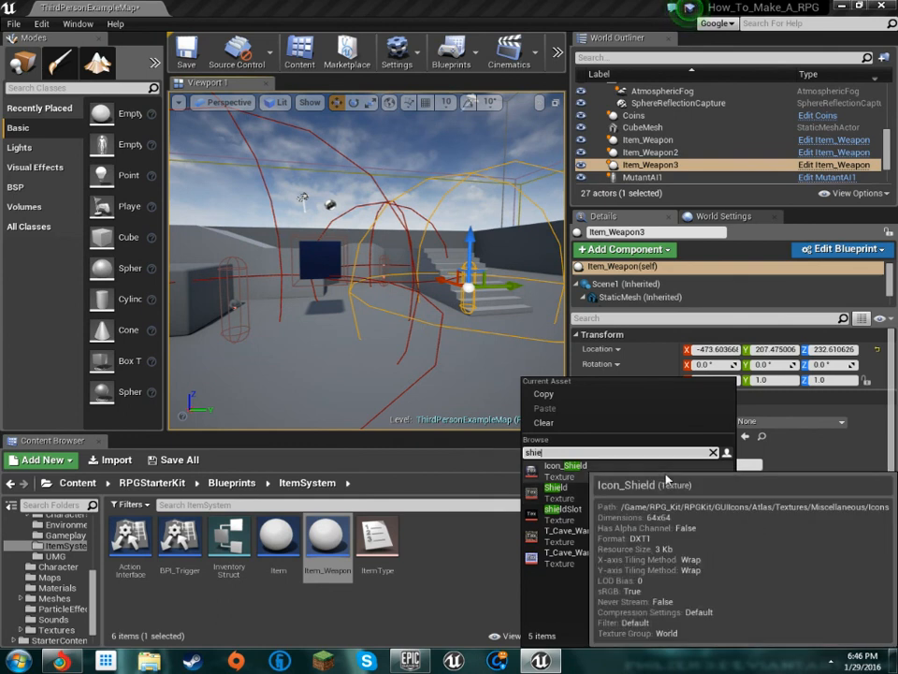
click(670, 493)
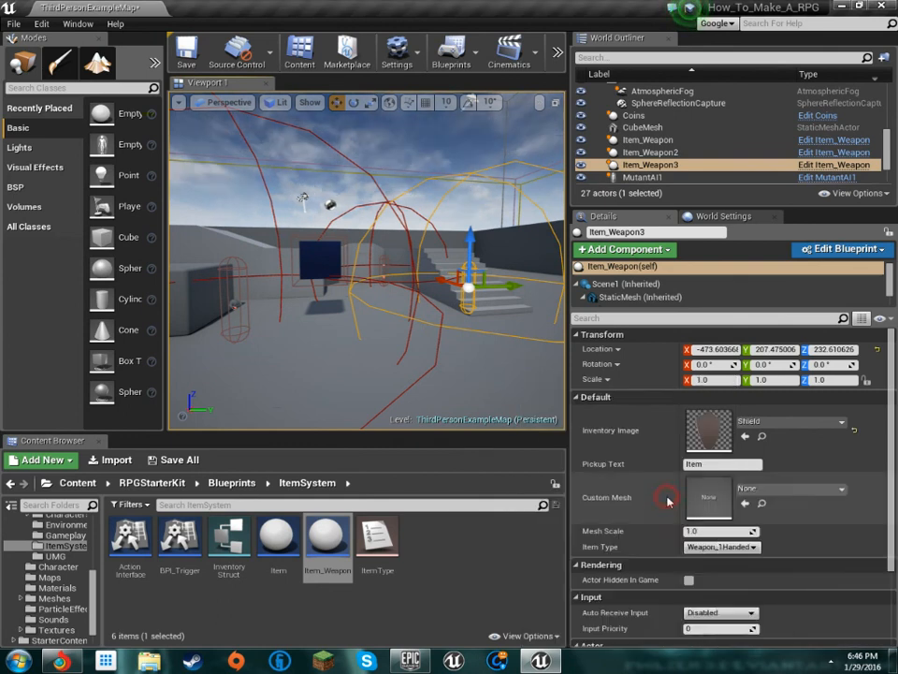
click(777, 421)
text(shield)
click(662, 469)
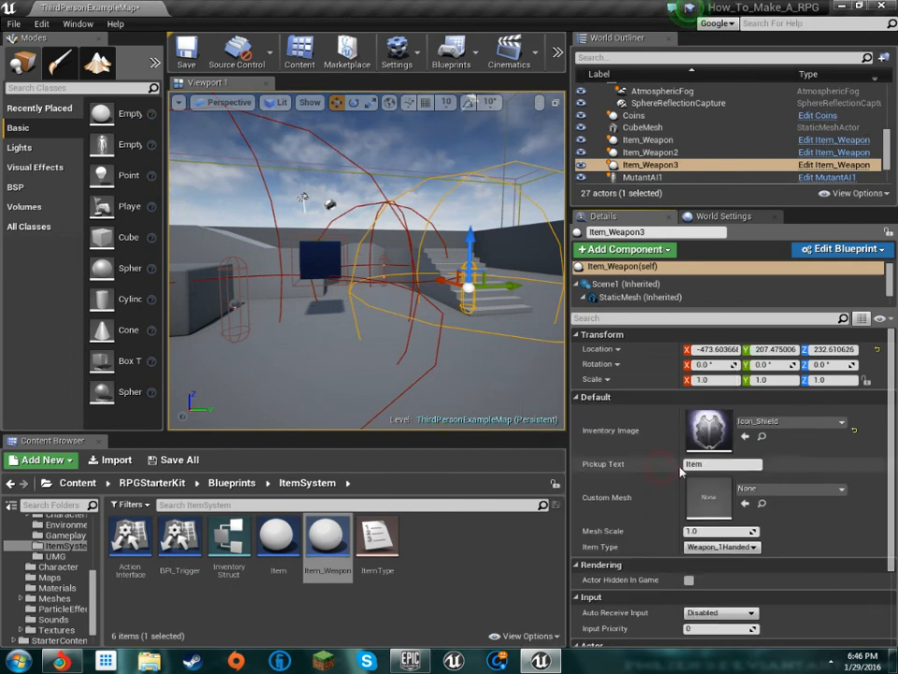
Set the third weapon item's Custom Mesh to the Shield01 static mesh
click(744, 489)
text(she)
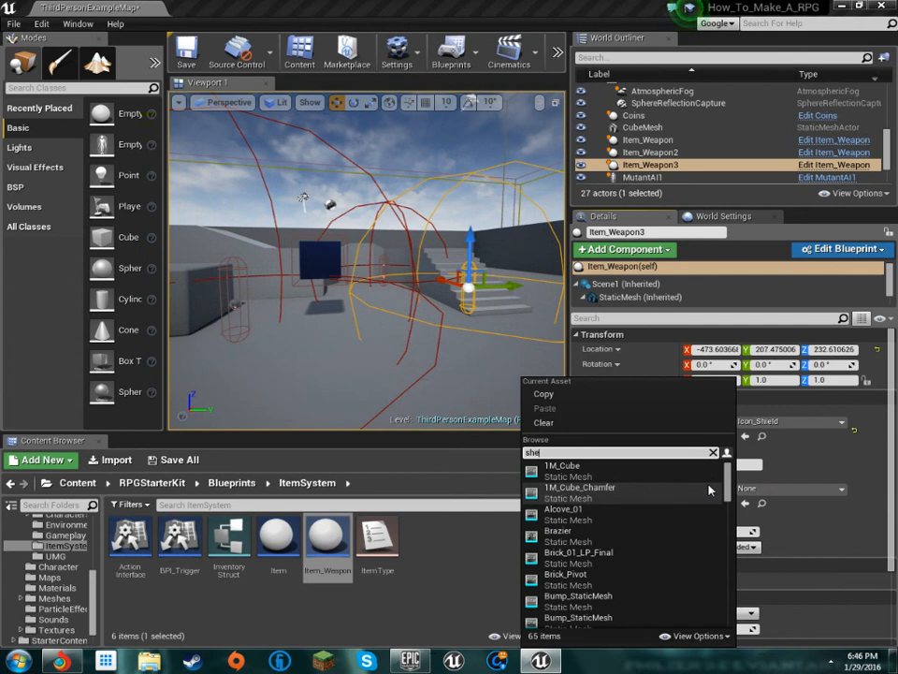
text(il)
key(BackSpace)
key(BackSpace)
key(BackSpace)
text(ei)
key(BackSpace)
key(BackSpace)
text(ie)
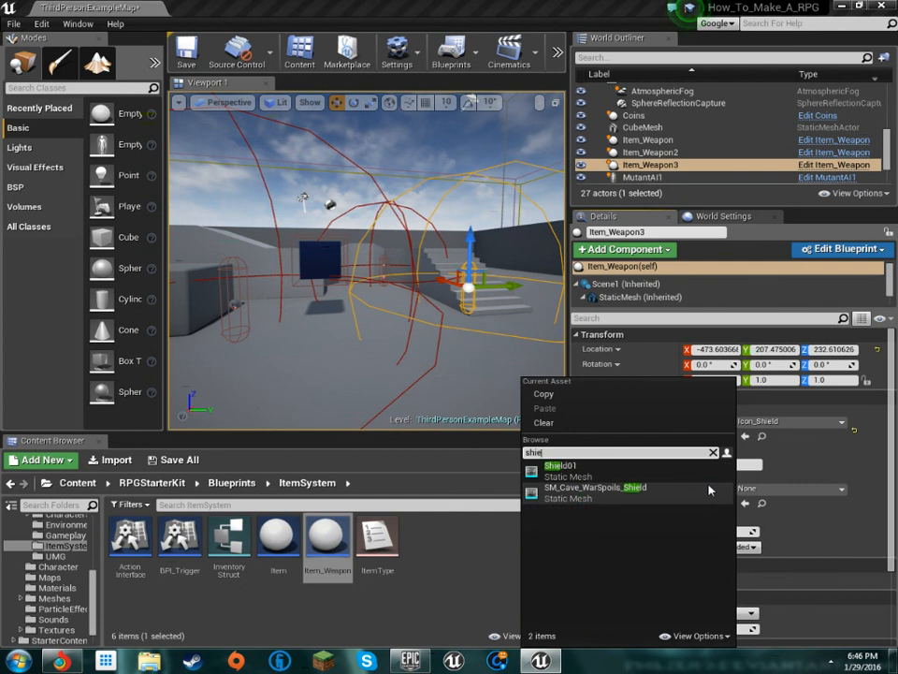
click(711, 468)
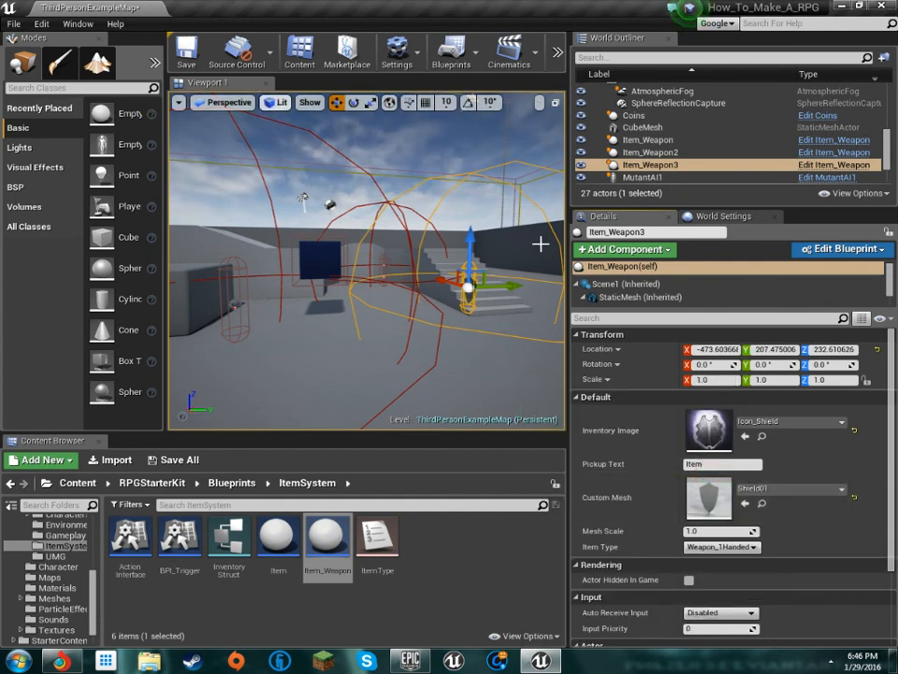
Examine the placed pickup items and the mutant enemy from different sides of the level
right_drag(458, 297, 430, 290)
key(w)
key(w)
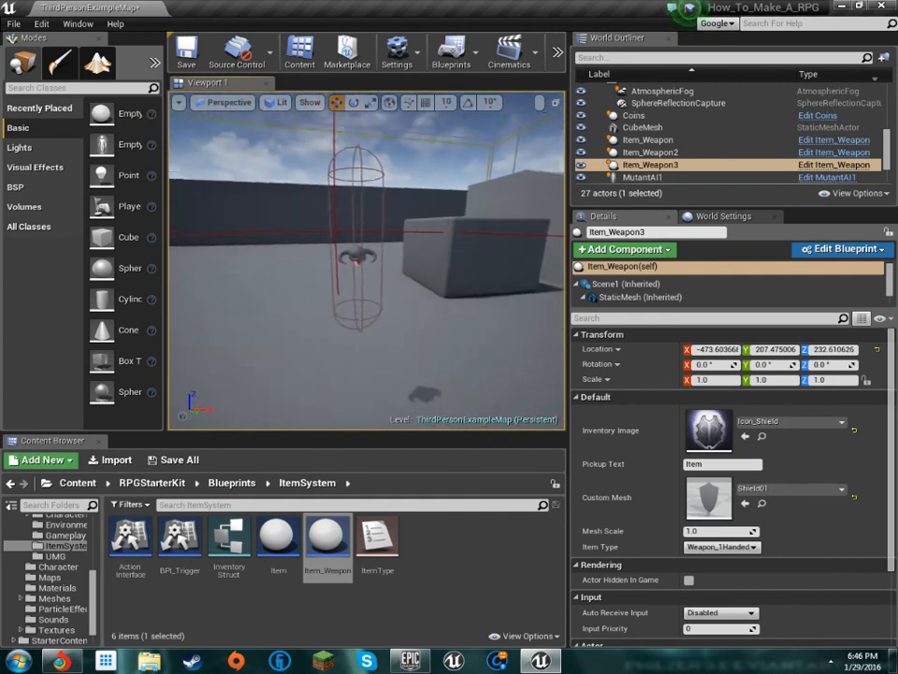
right_drag(318, 281, 533, 279)
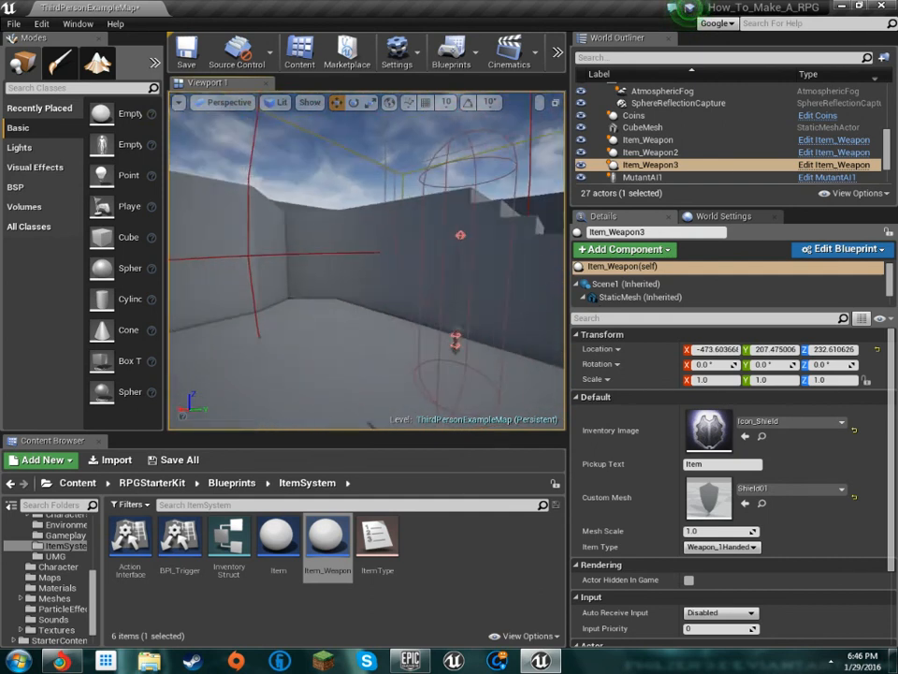
right_drag(374, 281, 533, 281)
key(a)
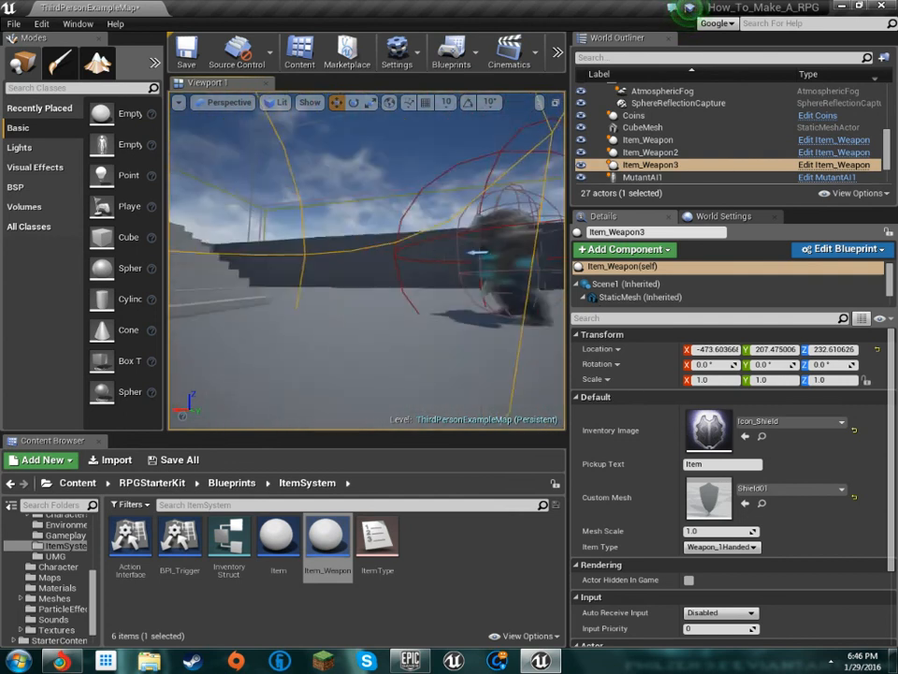
right_drag(449, 281, 327, 285)
key(d)
key(a)
key(w)
key(d)
key(s)
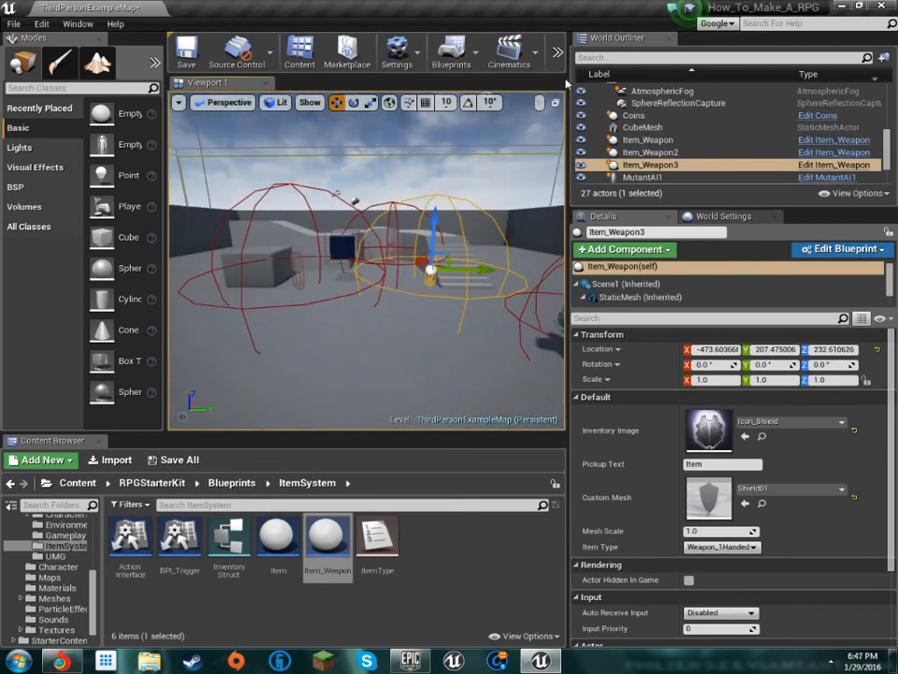
Widen the viewport area and save the level
drag(566, 82, 783, 82)
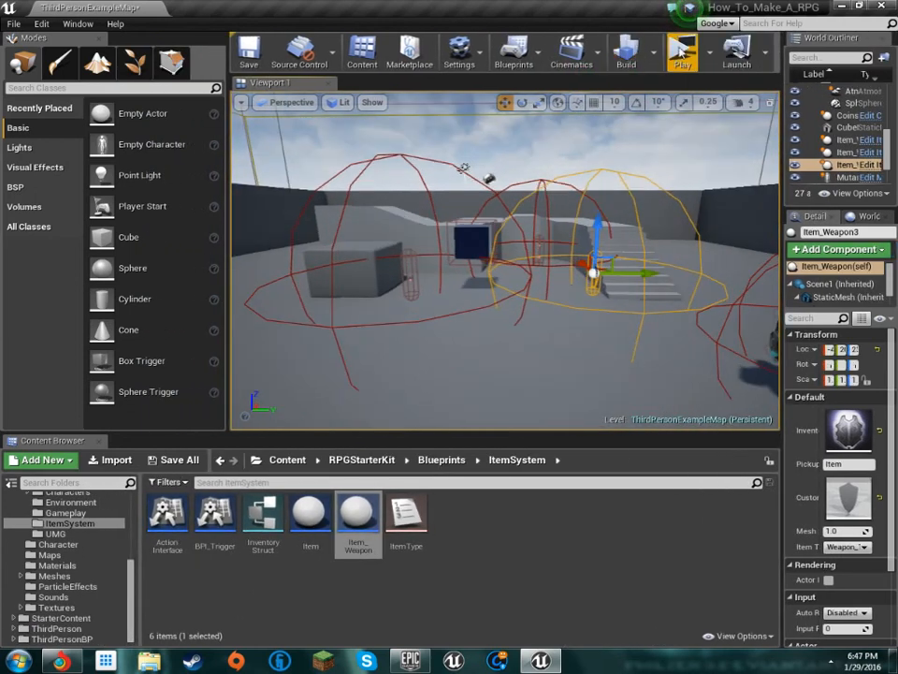
key(Escape)
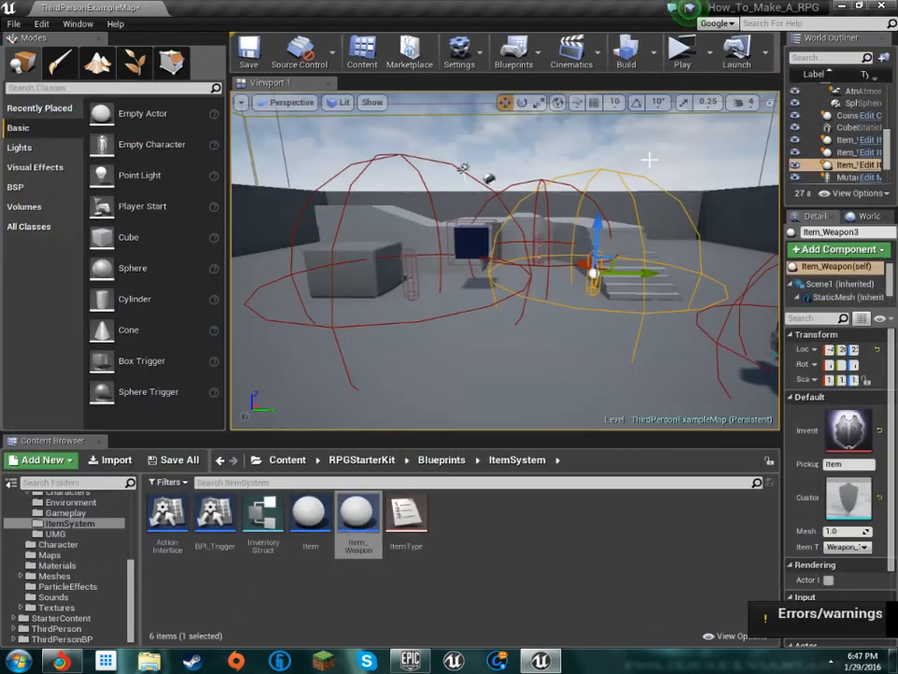
key(ctrl+s)
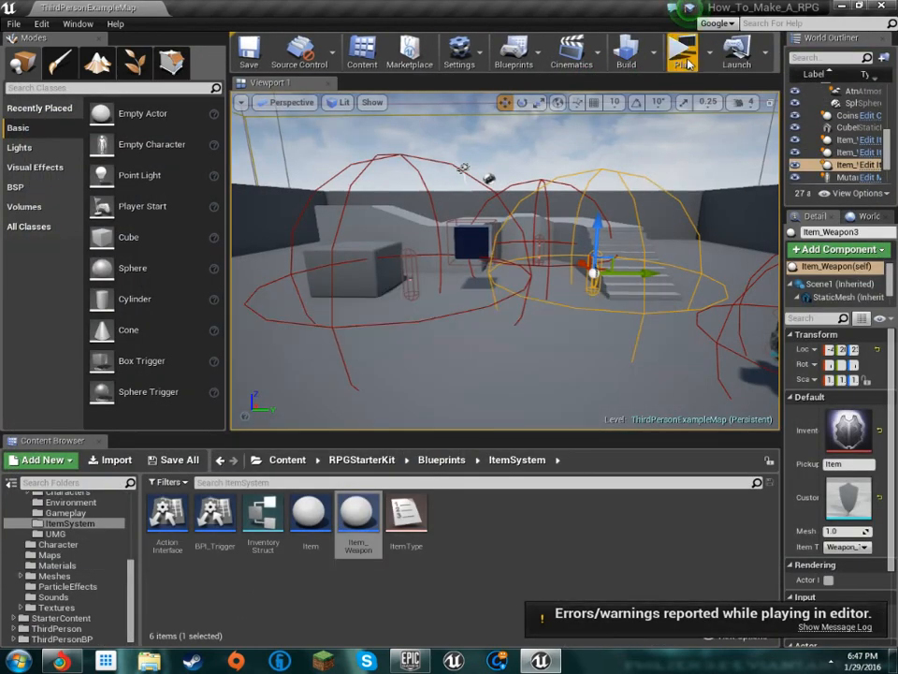
Play-test the level, running through it to collect the helmet, shield and sword pickups
click(684, 58)
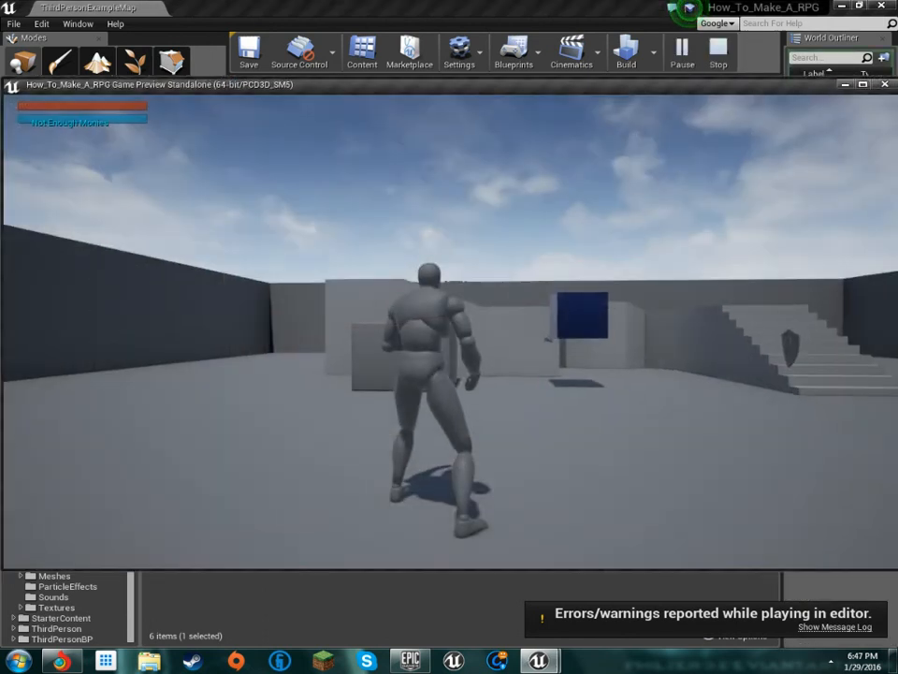
key(a)
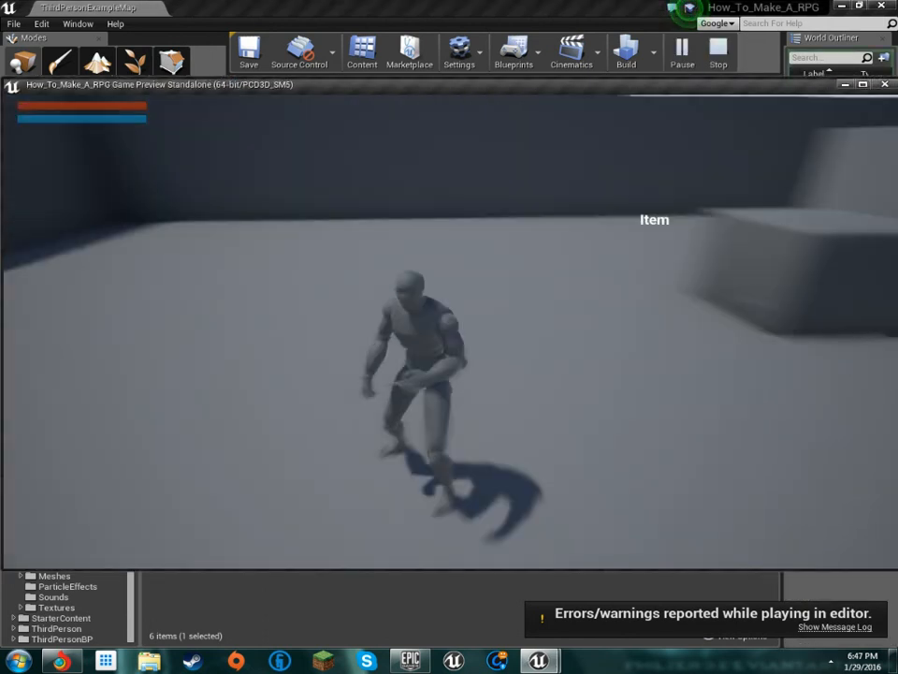
key(w)
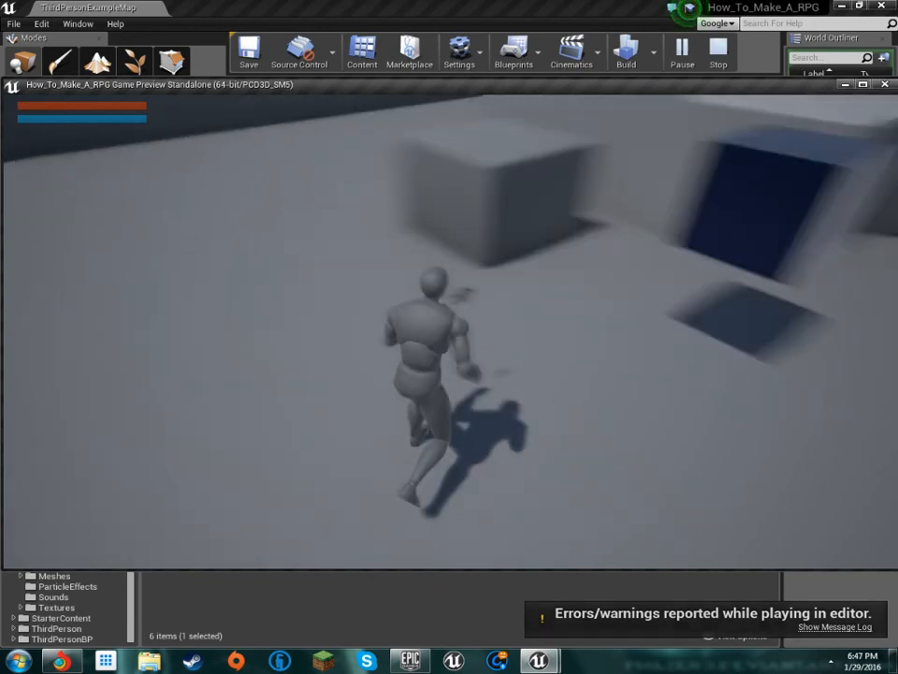
key(s)
key(w)
key(a)
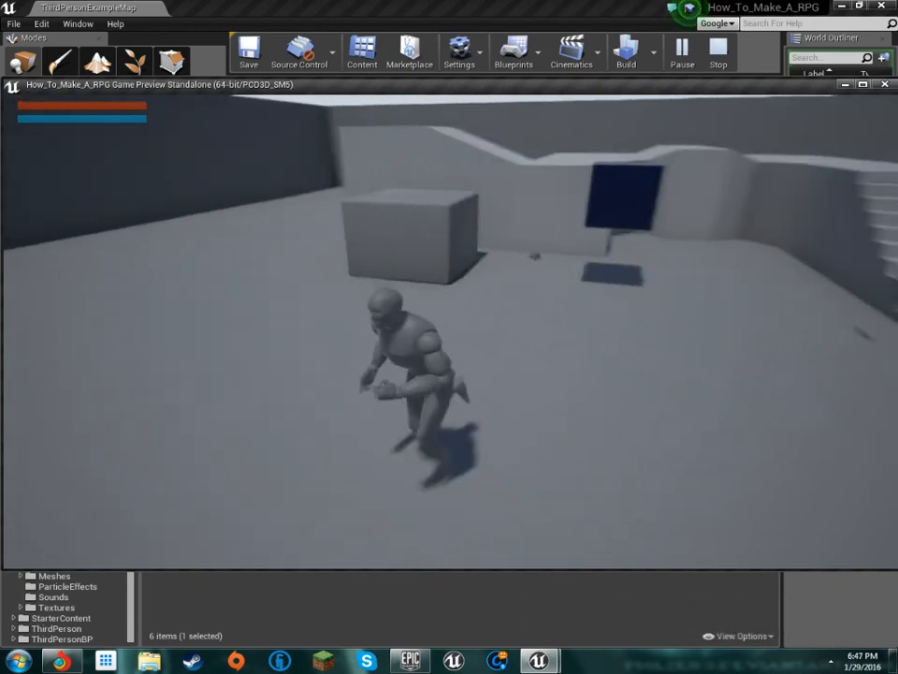
key(w)
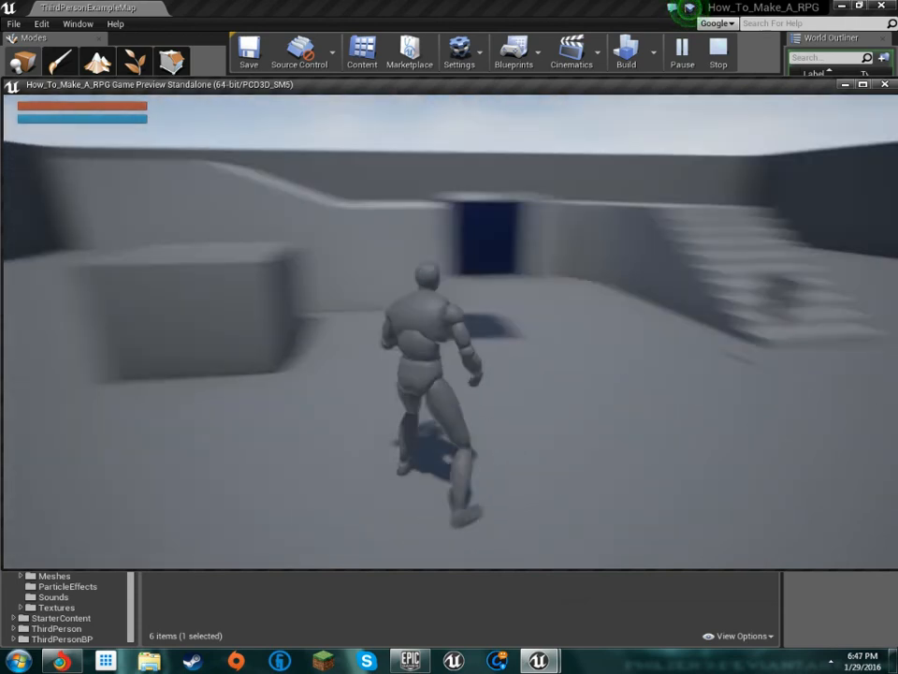
key(d)
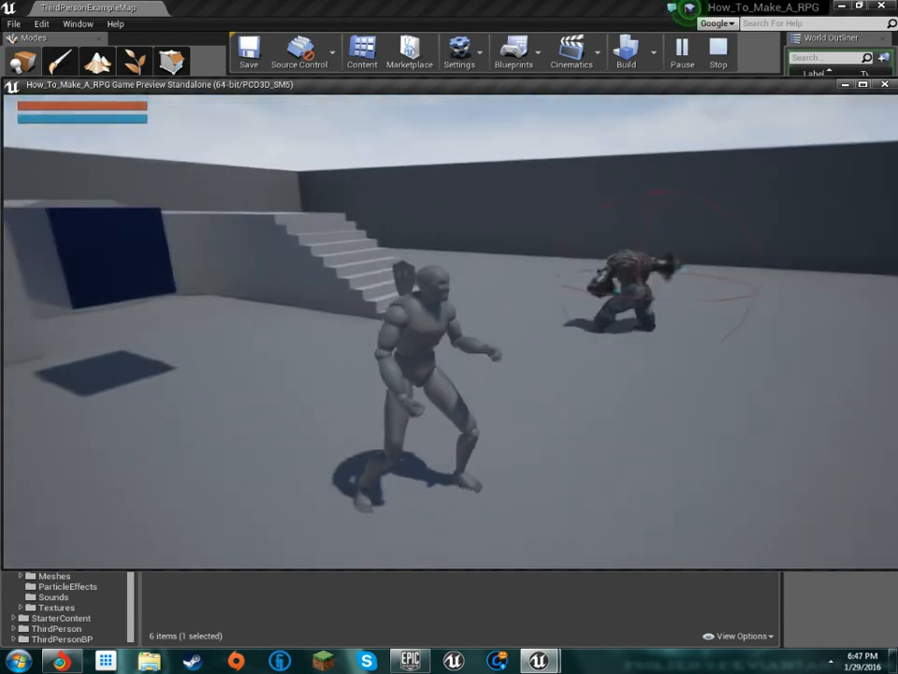
key(w)
key(w)
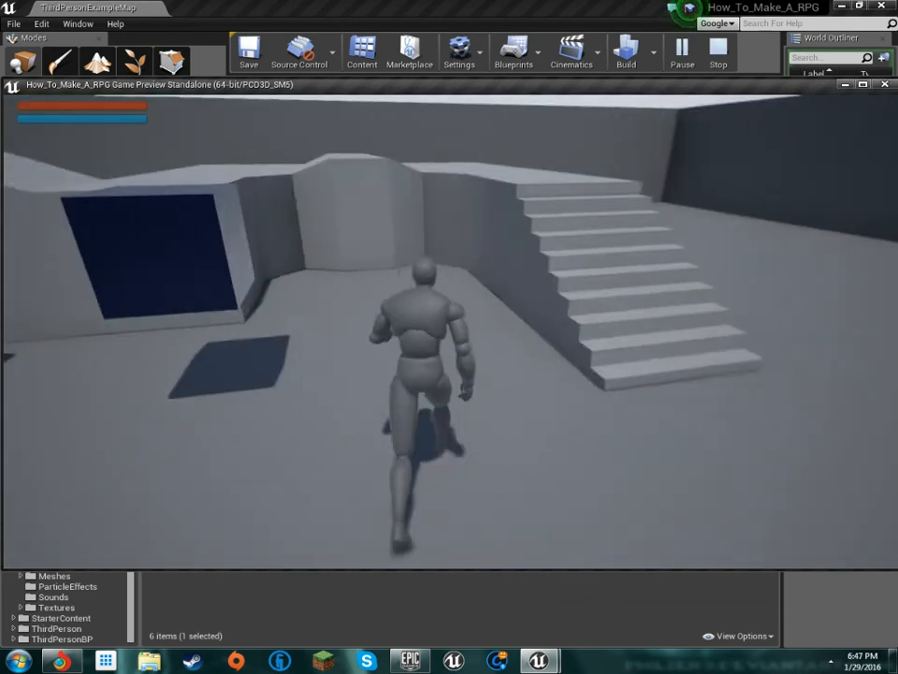
key(w)
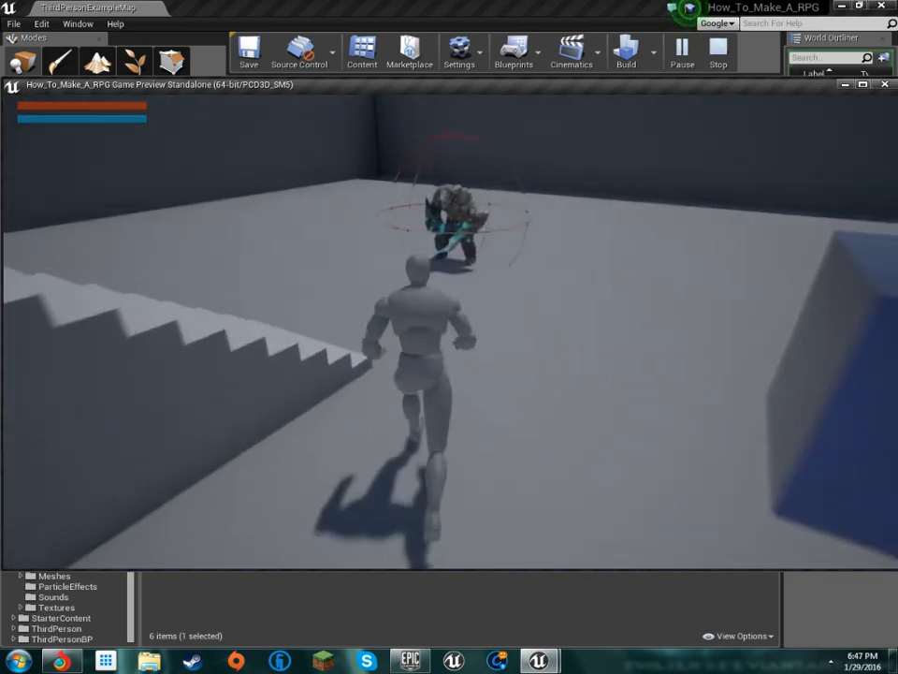
key(w)
key(space)
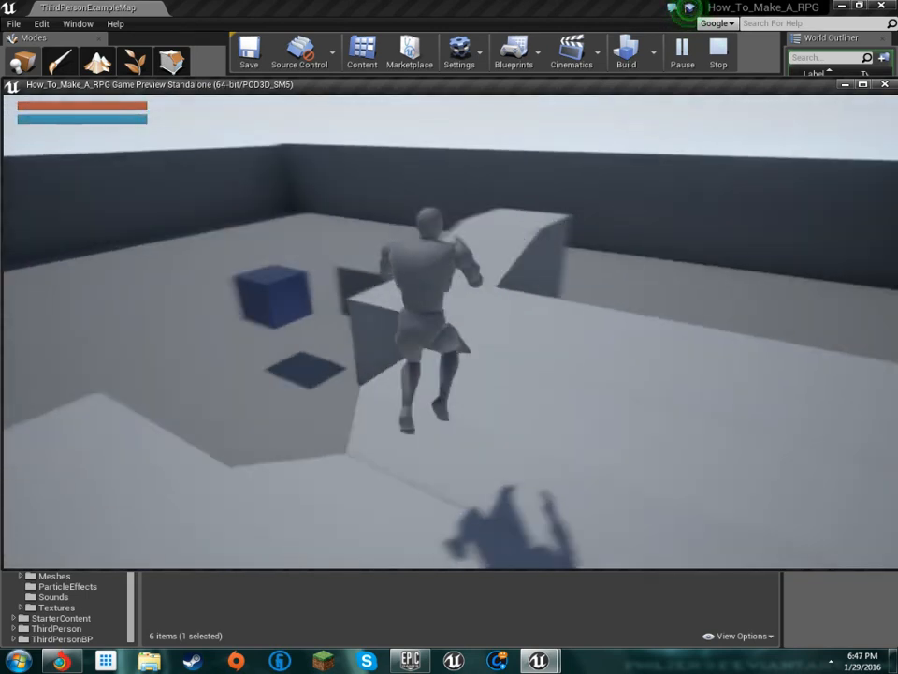
key(space)
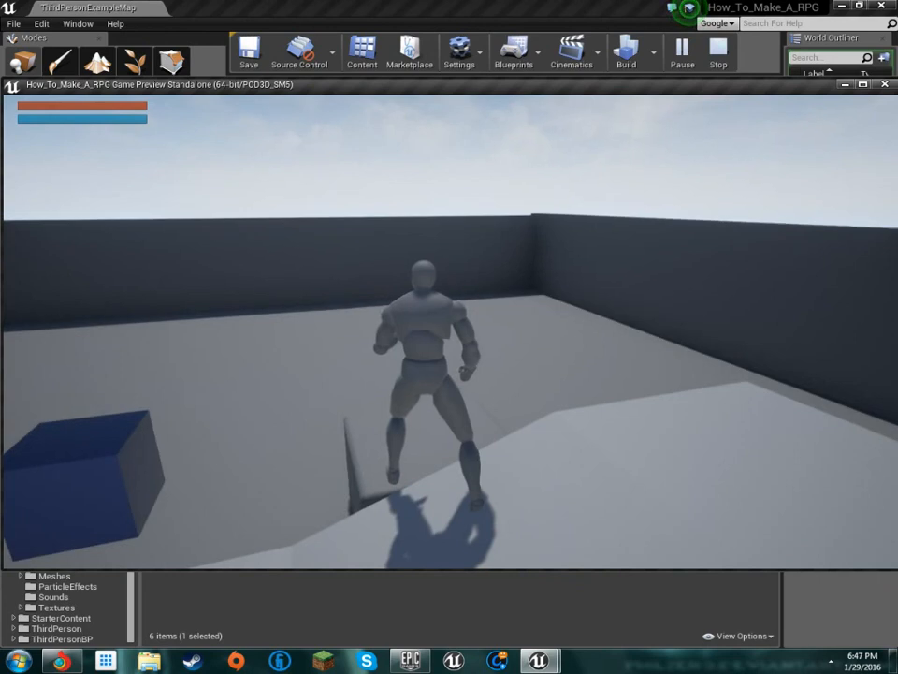
Check the collected items and equipment slots in the character's in-game inventory
key(i)
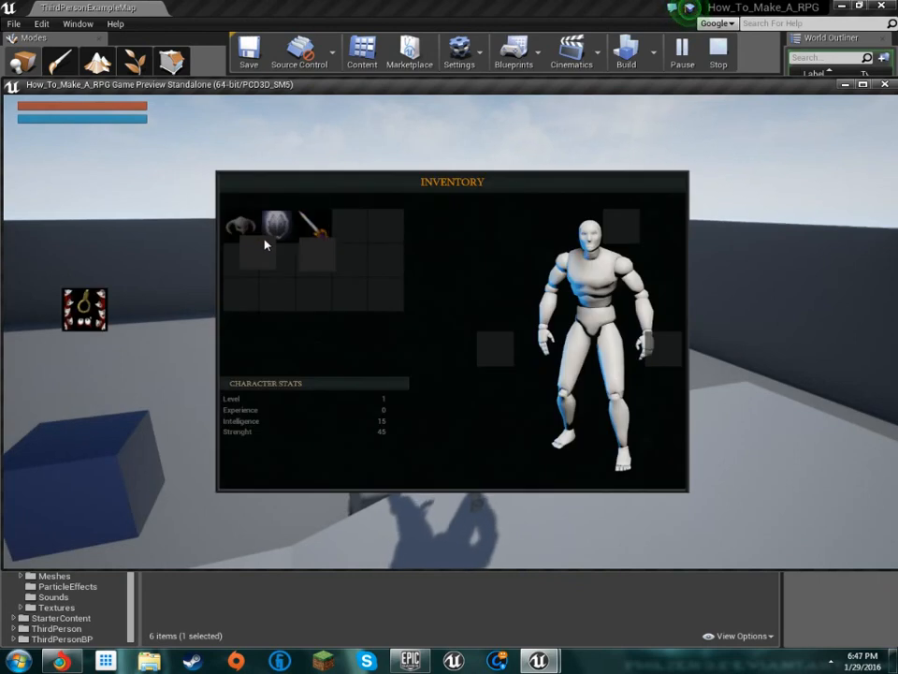
click(301, 254)
drag(308, 255, 421, 285)
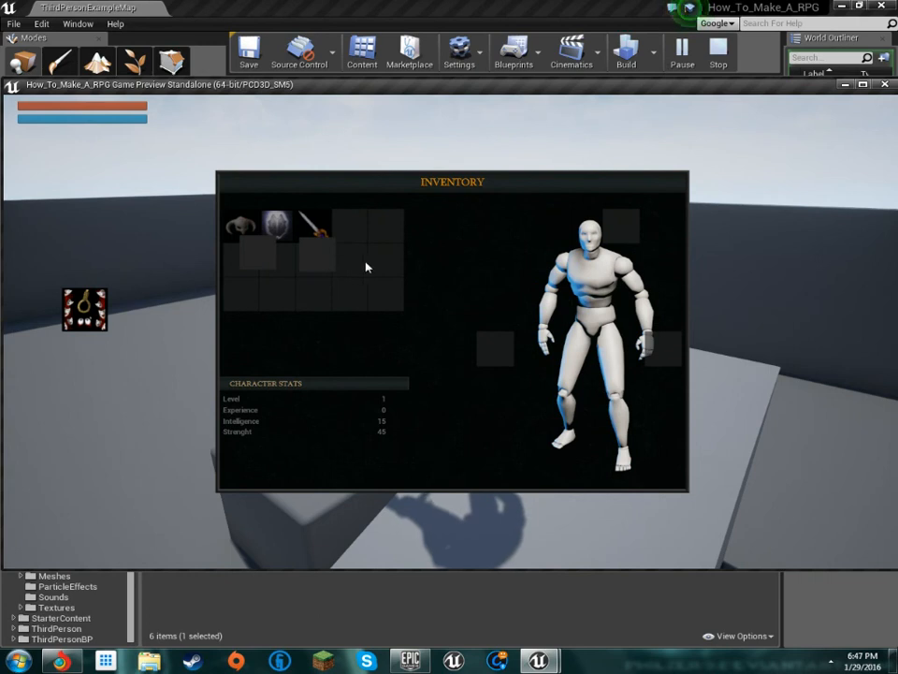
drag(739, 354, 81, 316)
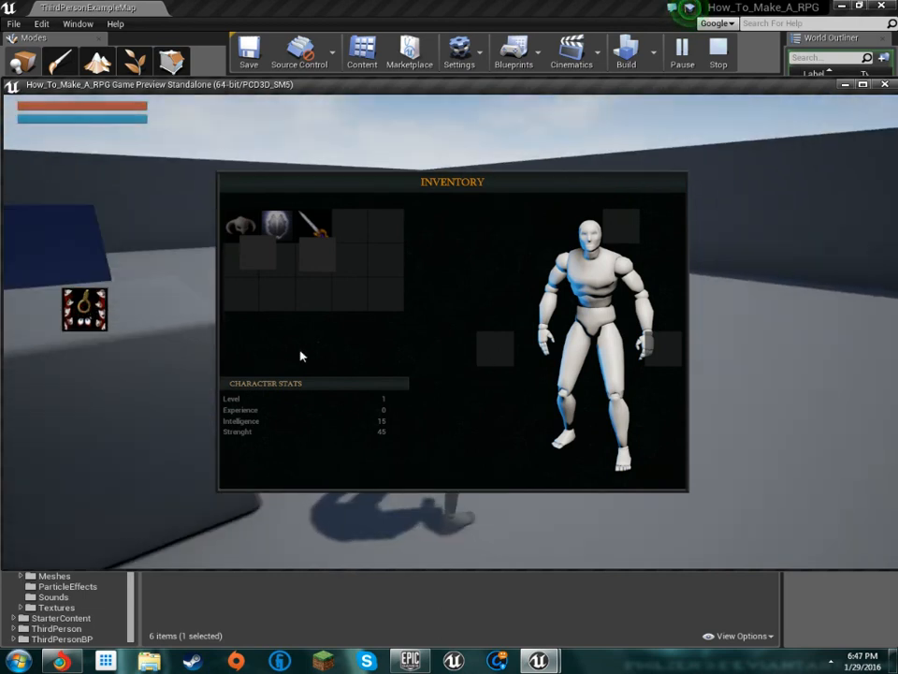
key(i)
Test equipping the helmet, shield and sword from the inventory, and end the play session
key(w)
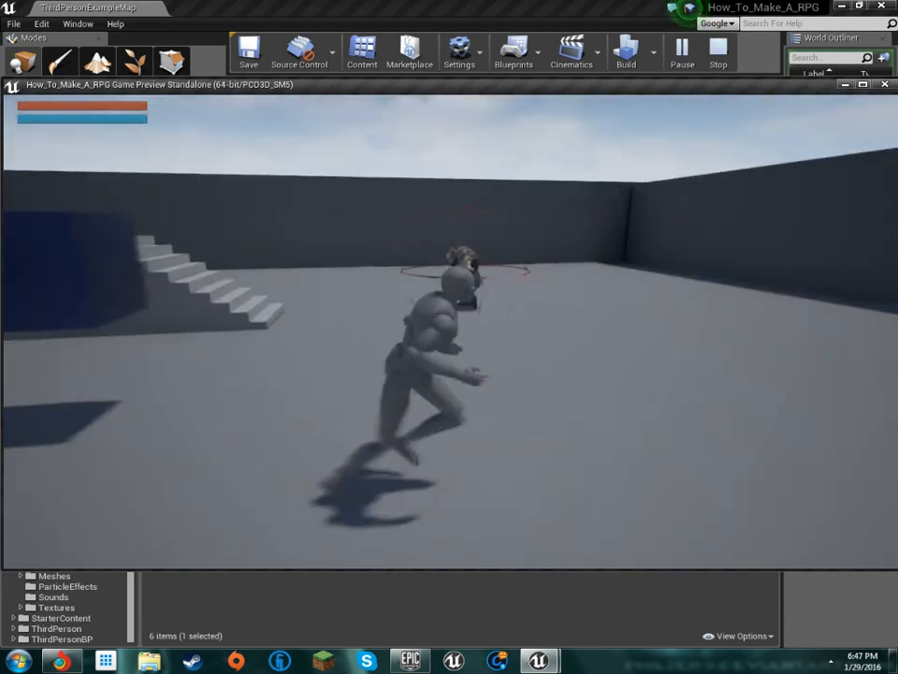
key(i)
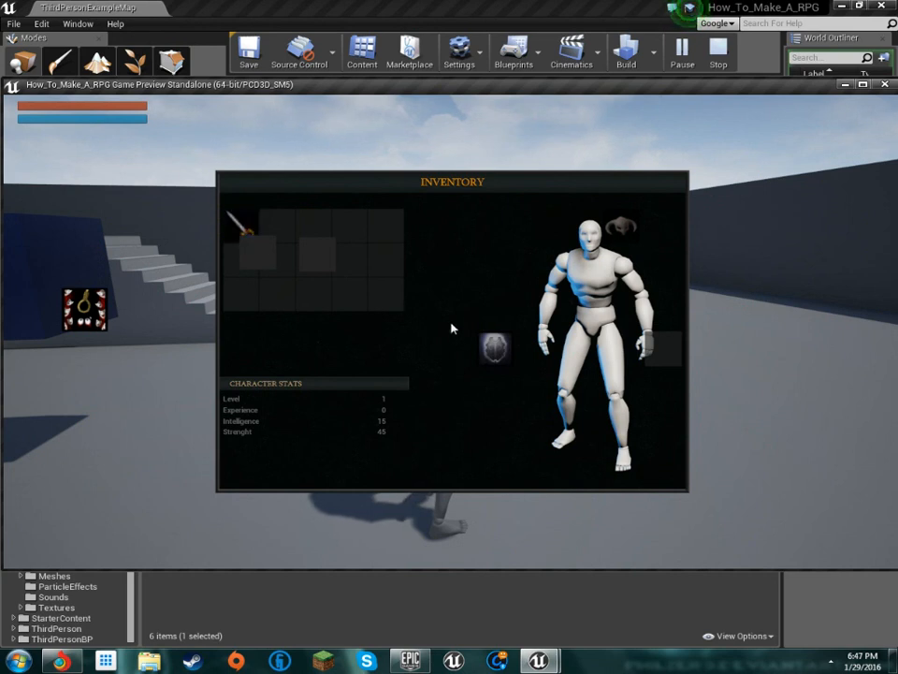
key(i)
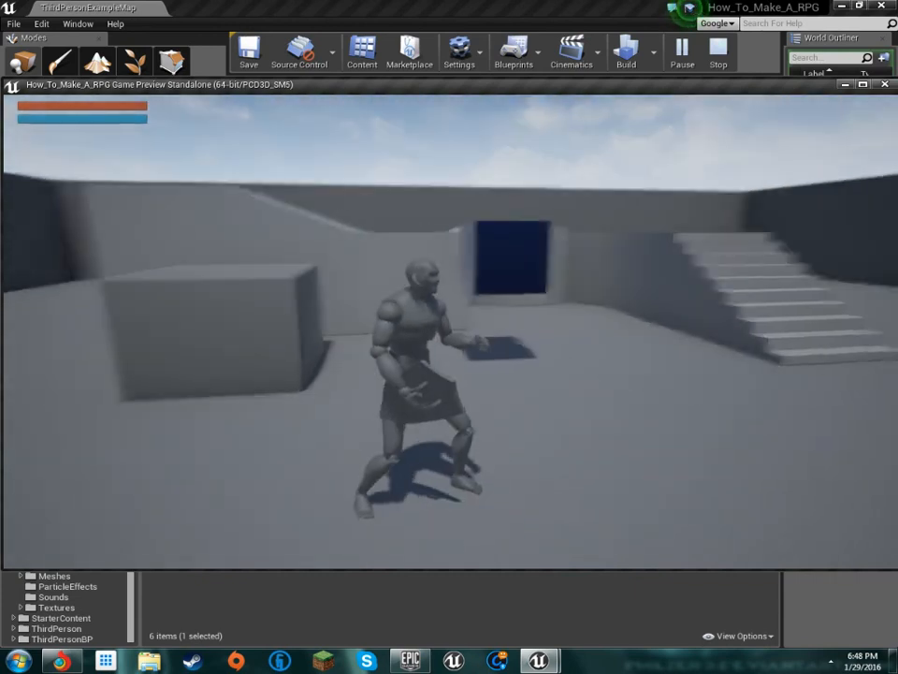
key(i)
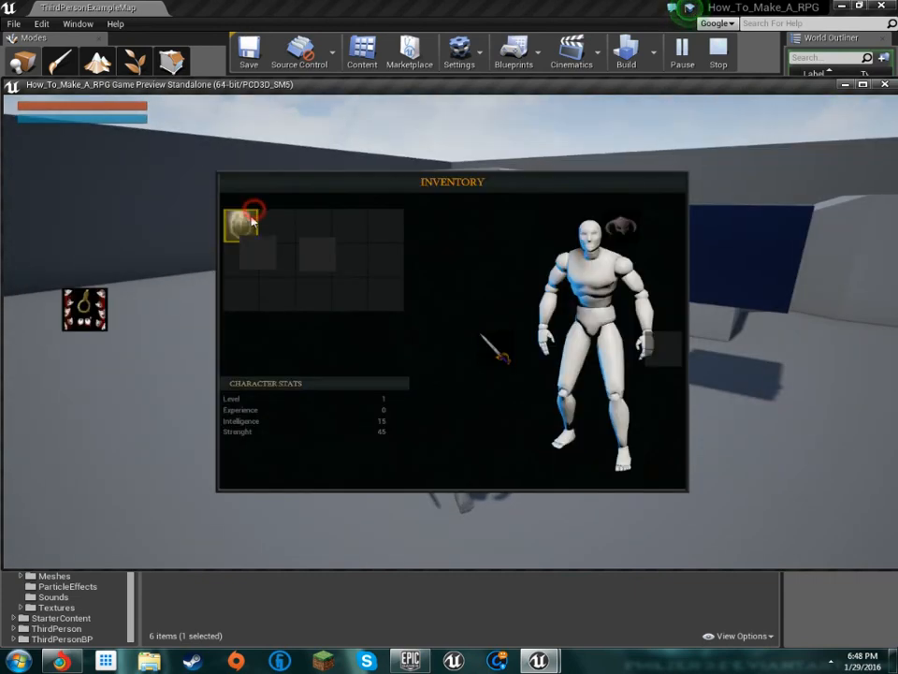
key(i)
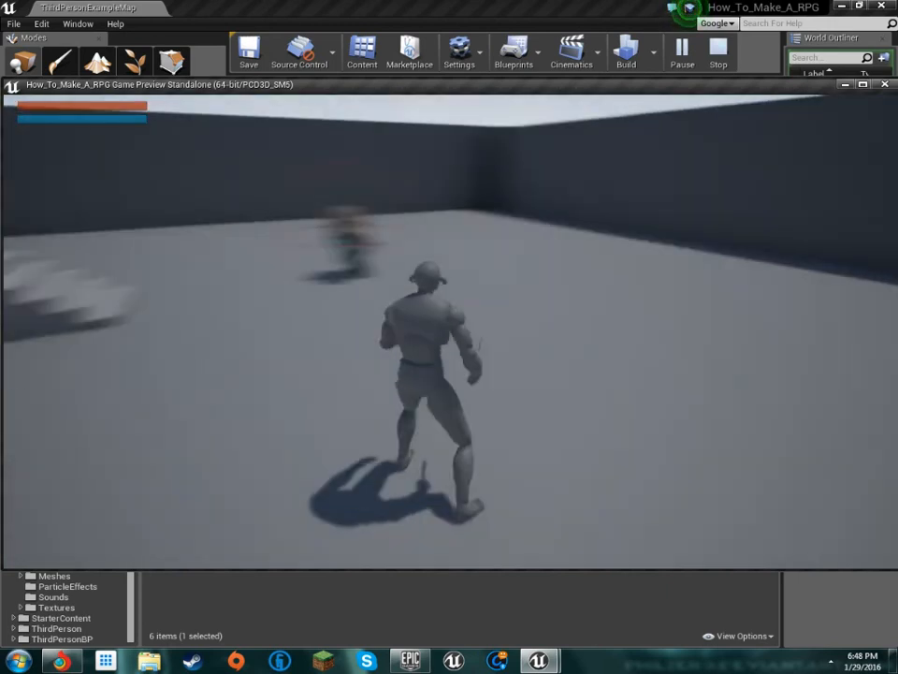
key(w)
key(Escape)
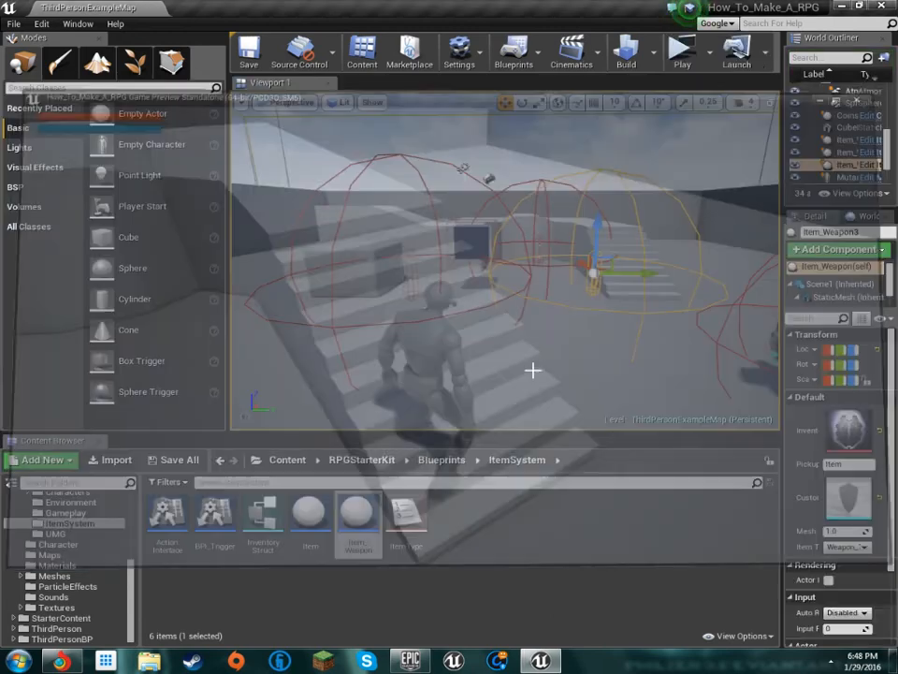
Set the shield pickup's item type to Armor_Shield and its mesh scale to 2.0
key(f)
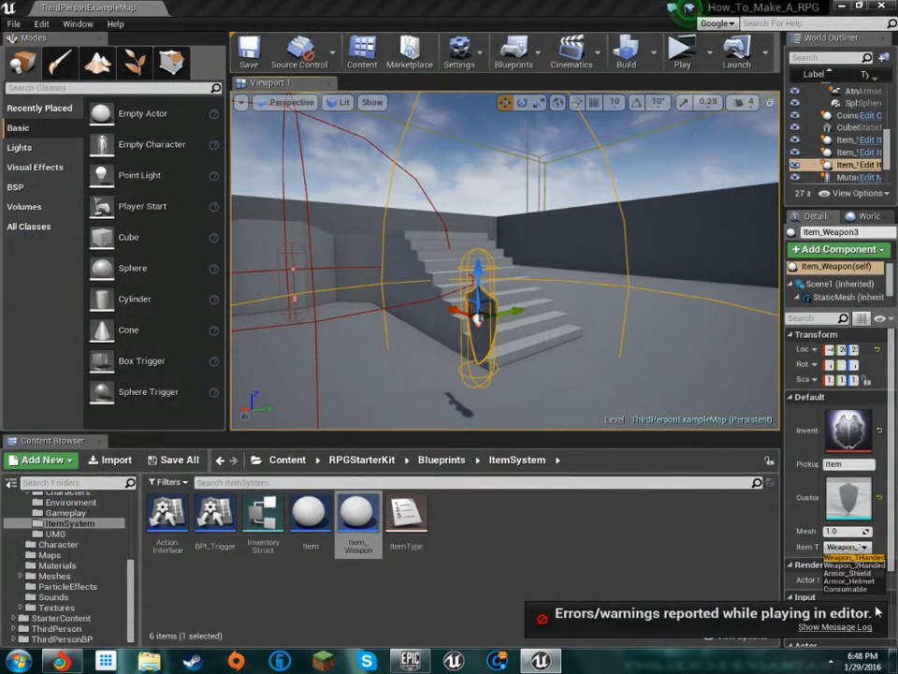
key(s)
mouse_move(590, 327)
right_down()
mouse_move(560, 323)
mouse_move(589, 328)
right_up()
key(w)
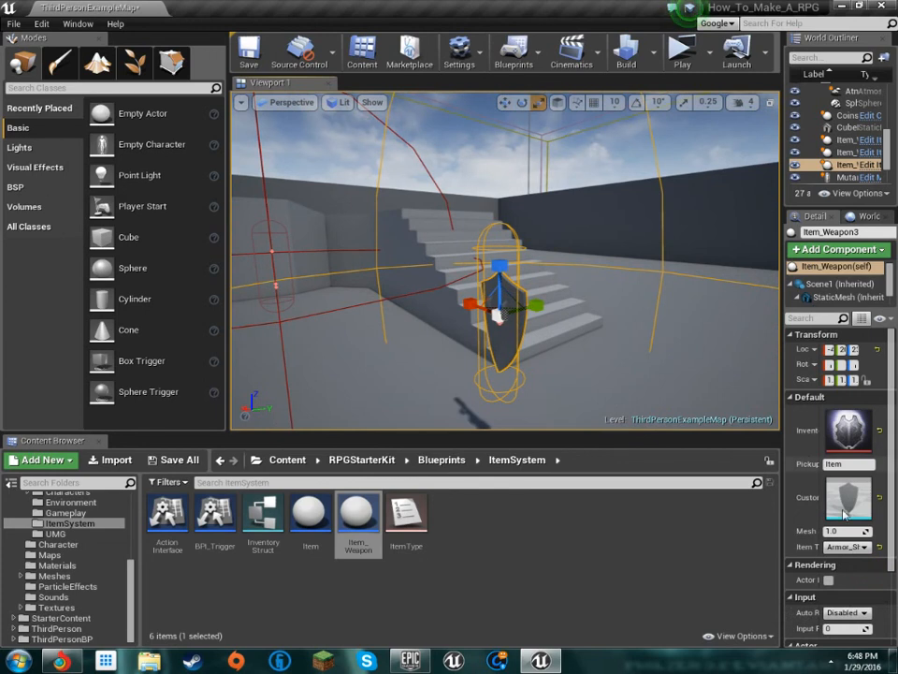
text(2)
key(Return)
Select the sword pickup near the curved wall and set its mesh scale to 2.0
right_drag(689, 422, 550, 349)
key(a)
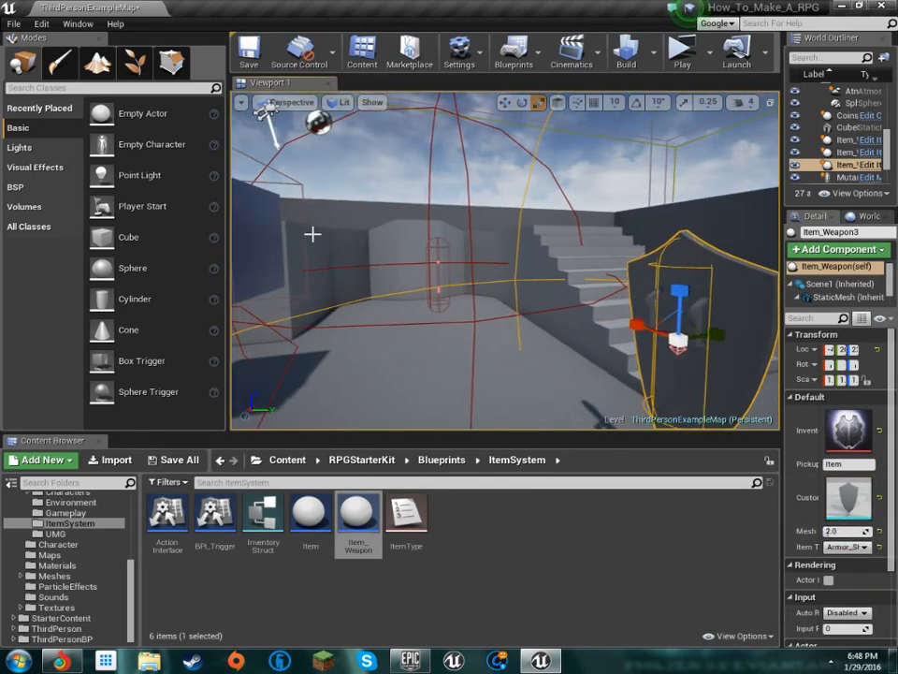
click(445, 276)
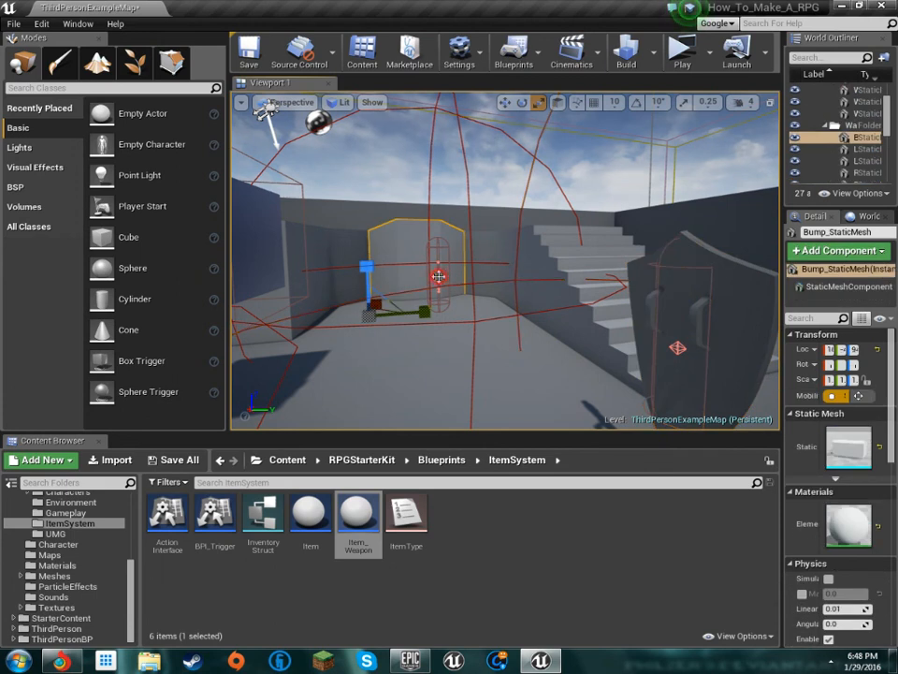
click(437, 276)
text(2)
Set the mesh scale of the horned helmet pickup to 2.0
right_drag(688, 367, 475, 272)
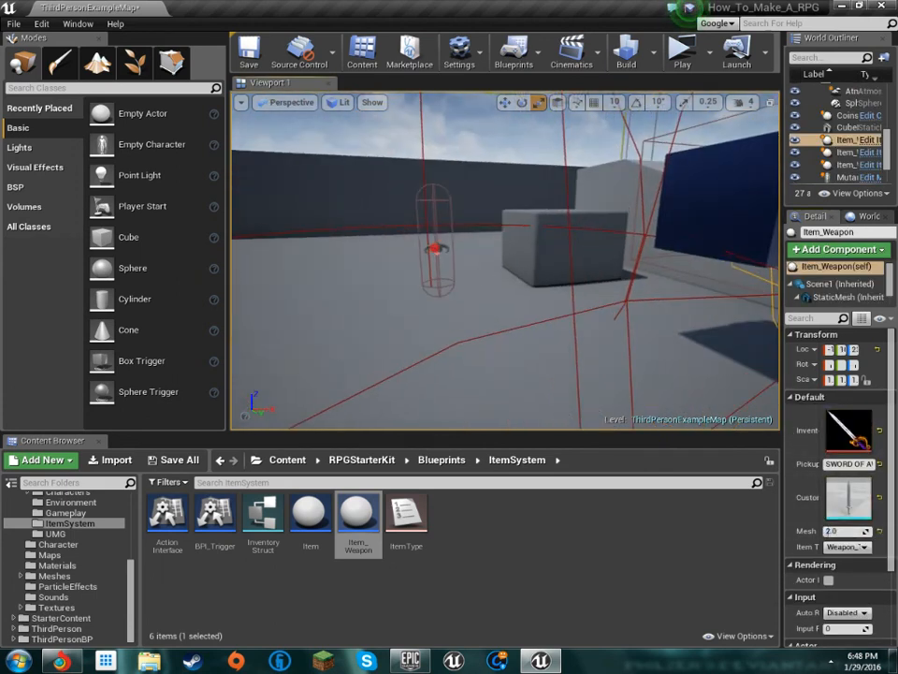
click(848, 531)
text(2)
right_drag(697, 421, 670, 6)
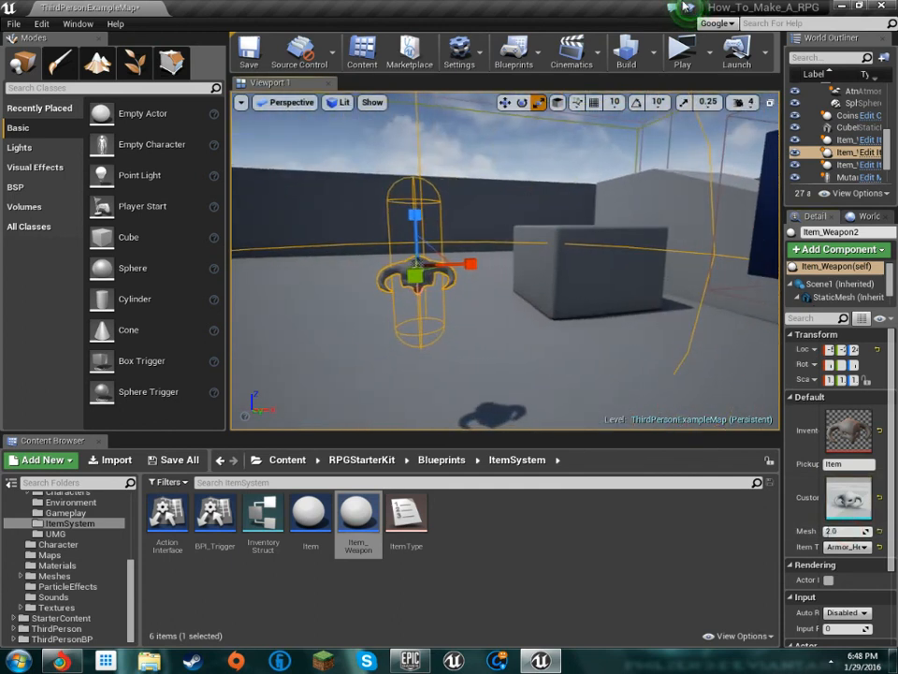
Play-test the level, running through it to pick up the enlarged helmet, sword and shield
click(683, 58)
key(w)
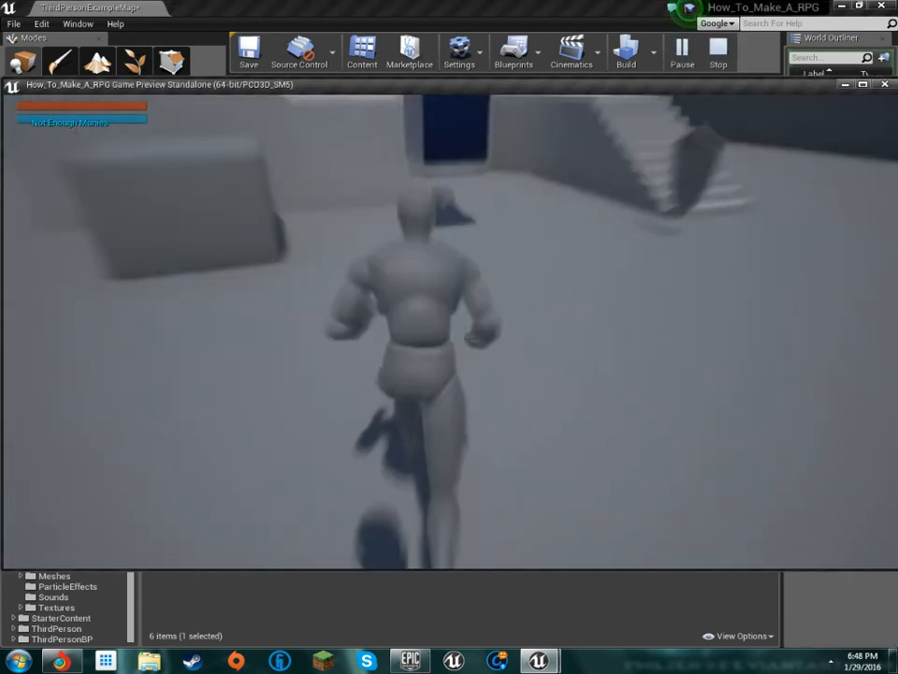
key(e)
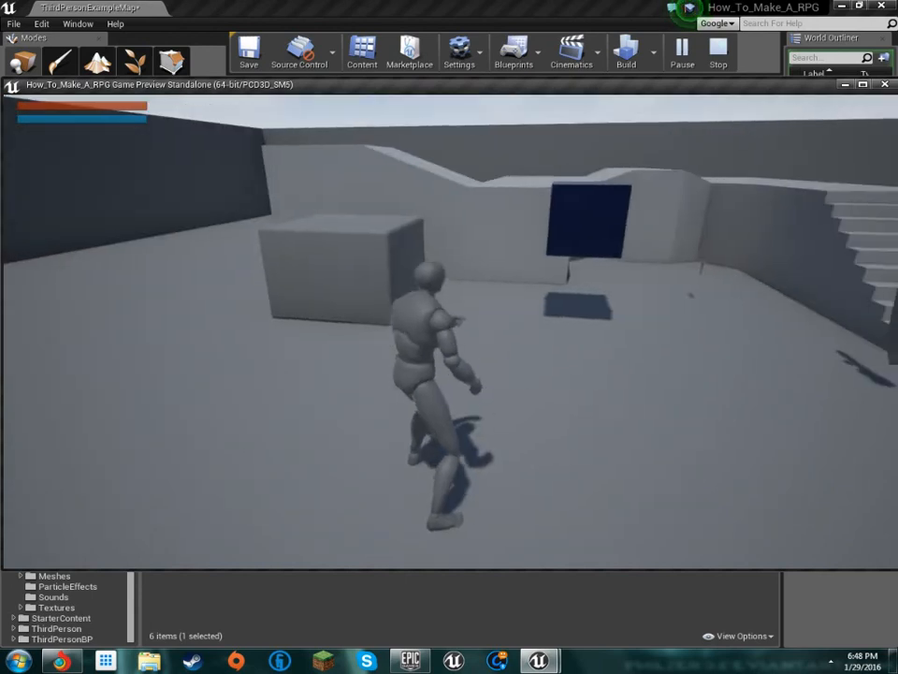
key(w)
key(w)
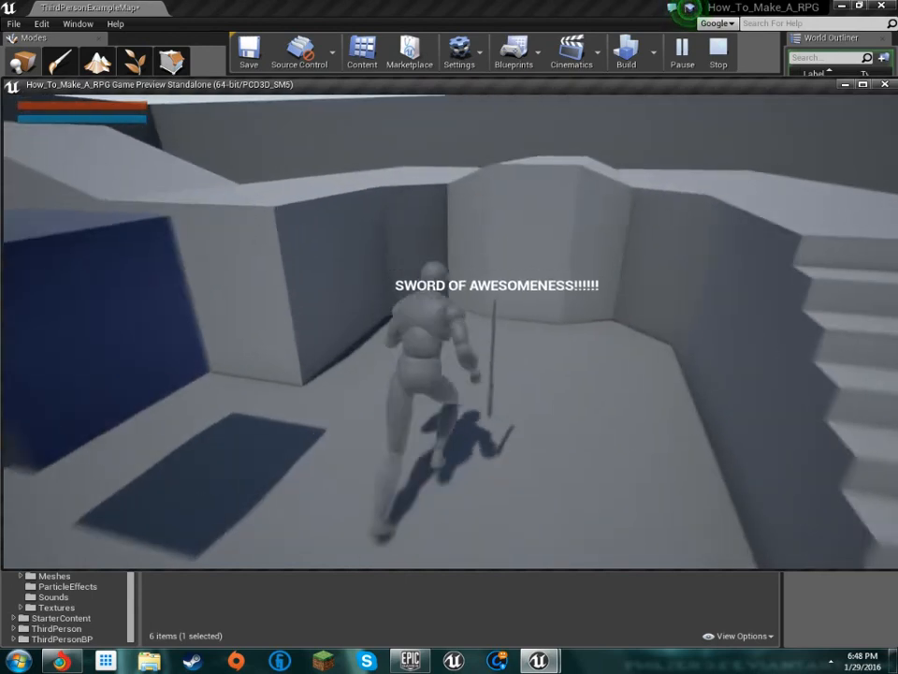
key(w)
key(s)
key(e)
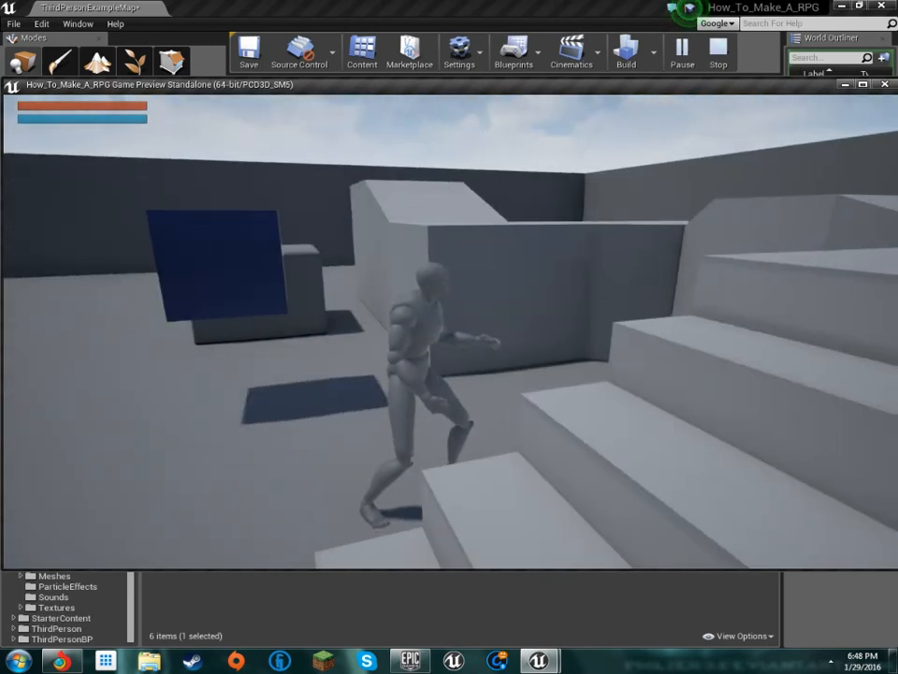
Equip the helmet, sword and shield from the in-game inventory and inspect their size on the character
key(i)
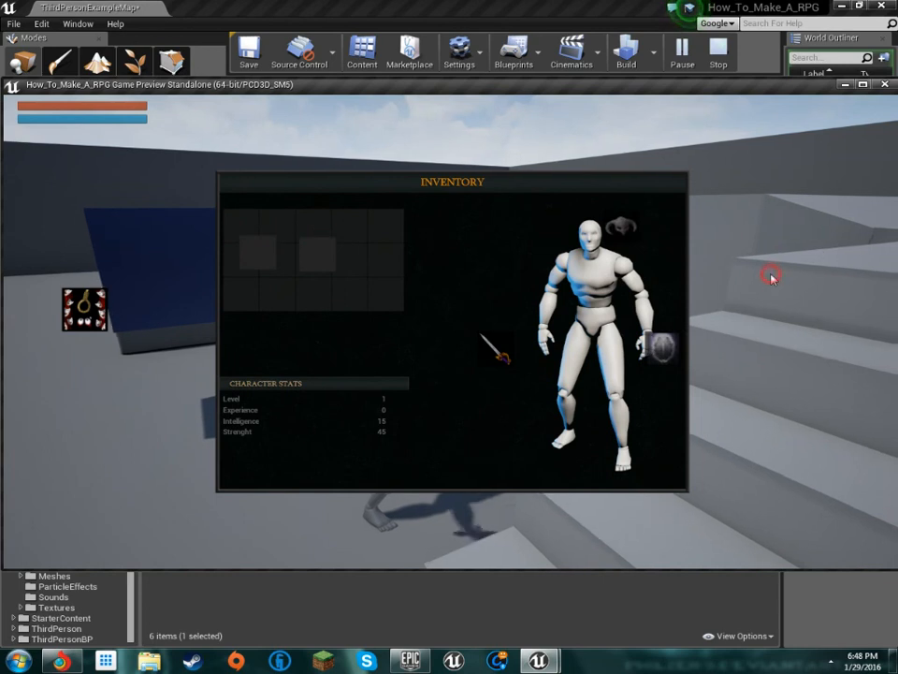
key(i)
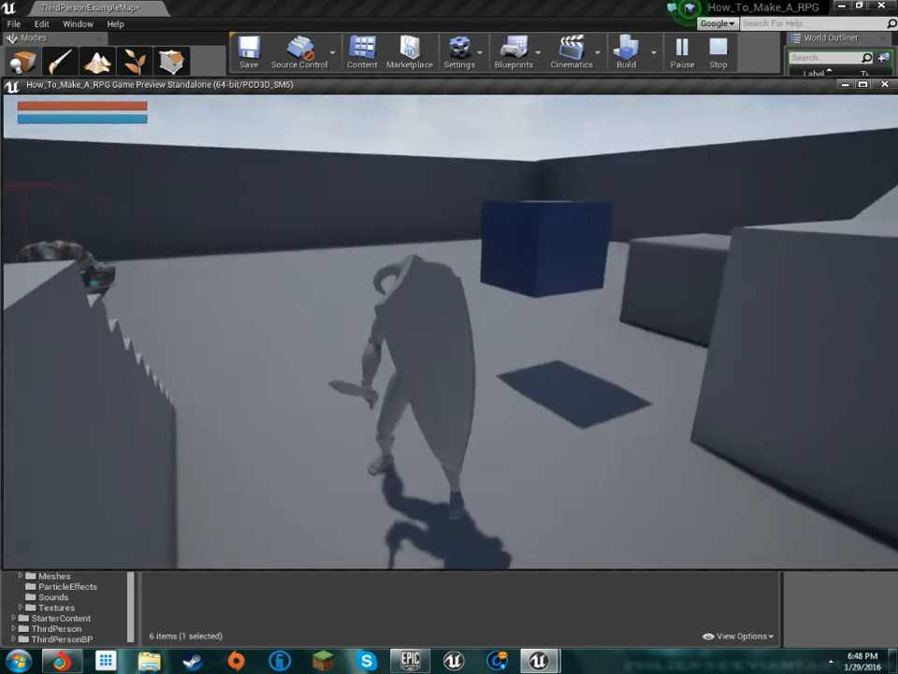
key(w)
key(d)
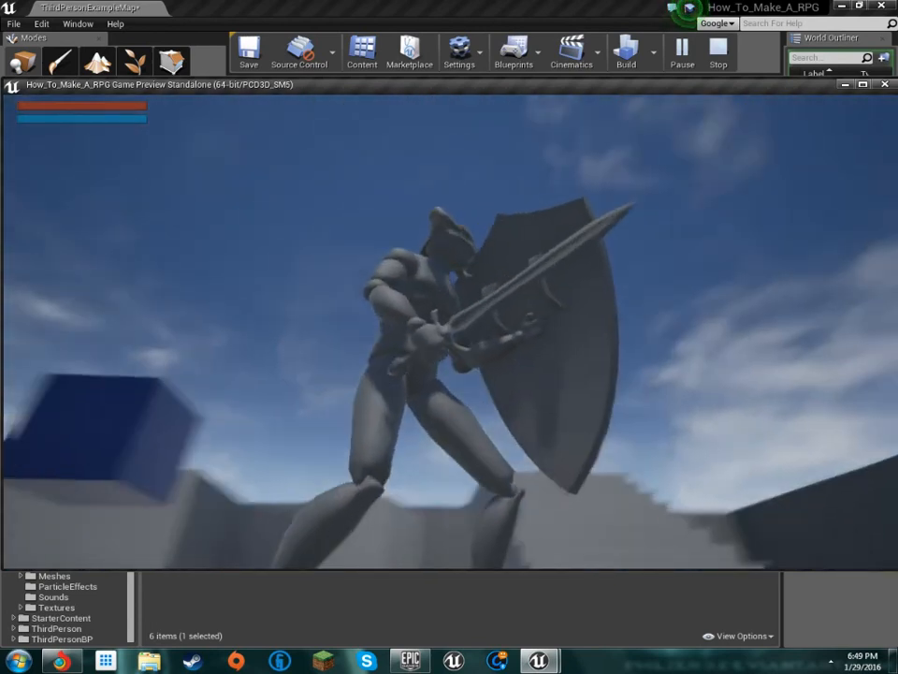
key(w)
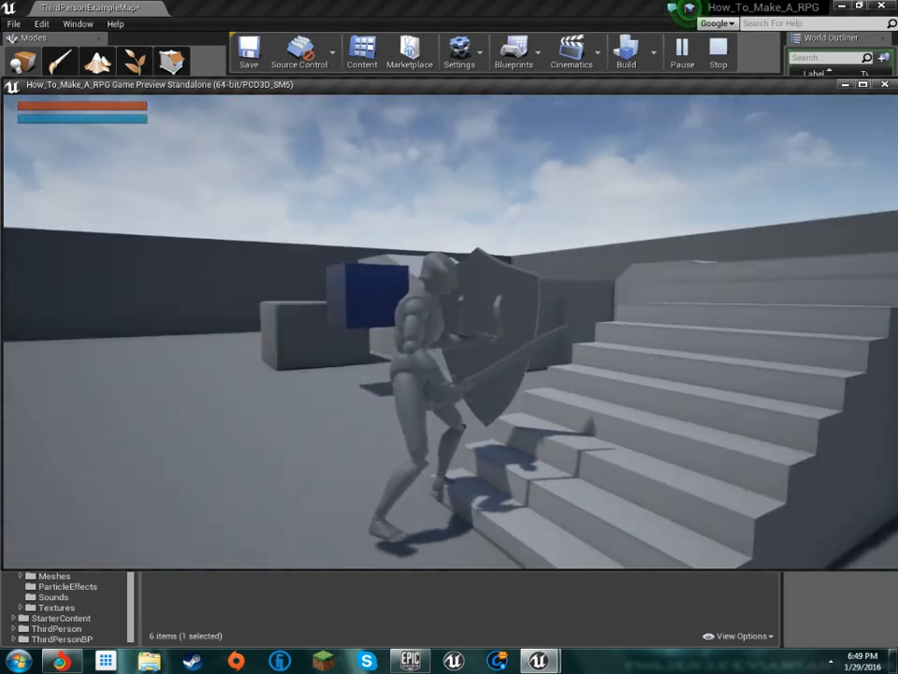
Move the game preview aside, reduce the shield pickup's mesh scale to about 1.75, and end the play session
drag(401, 86, 403, 325)
right_drag(477, 204, 730, 204)
drag(454, 254, 454, 254)
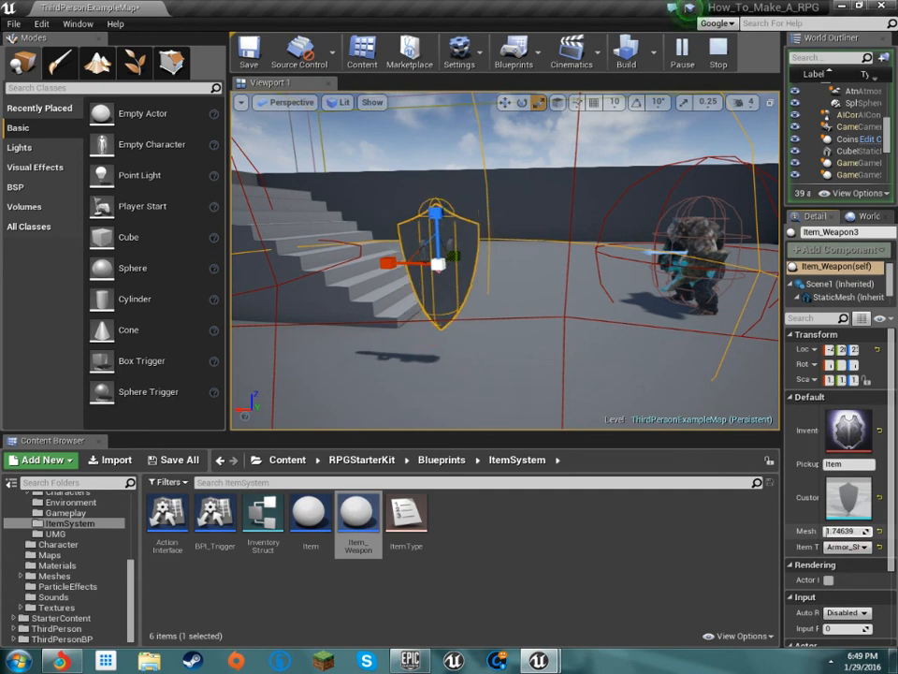
mouse_move(555, 666)
click(662, 583)
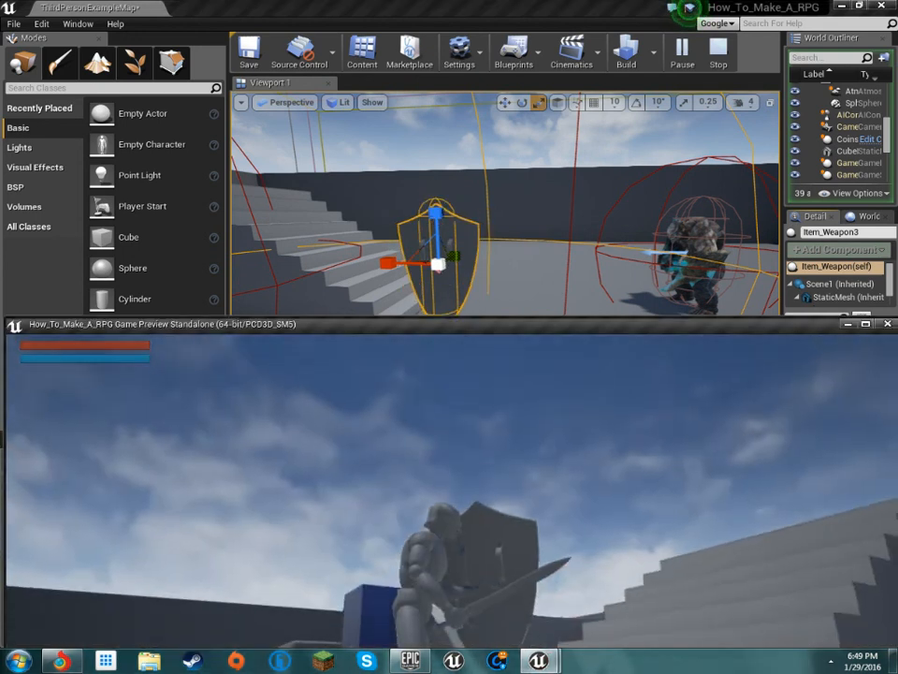
key(Escape)
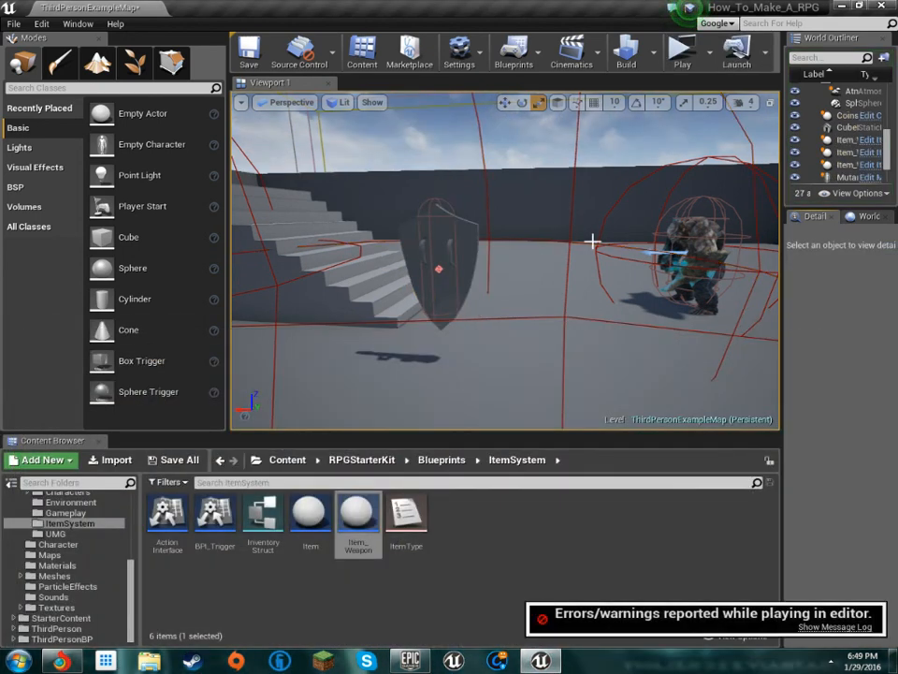
Play-test the level with the resized shield, check the in-game inventory after running past the pickups, and end the session
click(683, 129)
key(w)
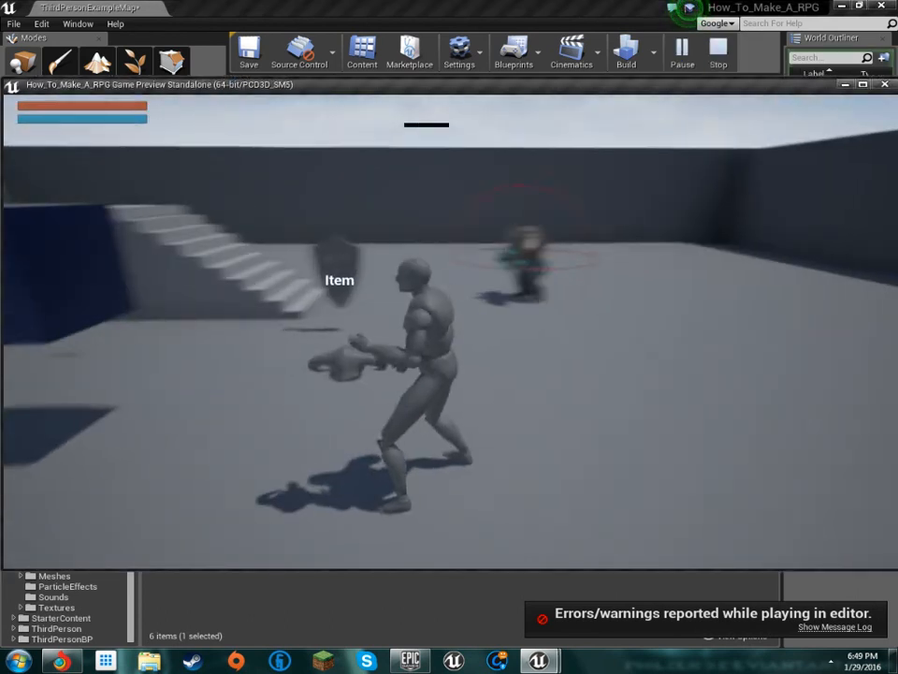
key(w)
key(w)
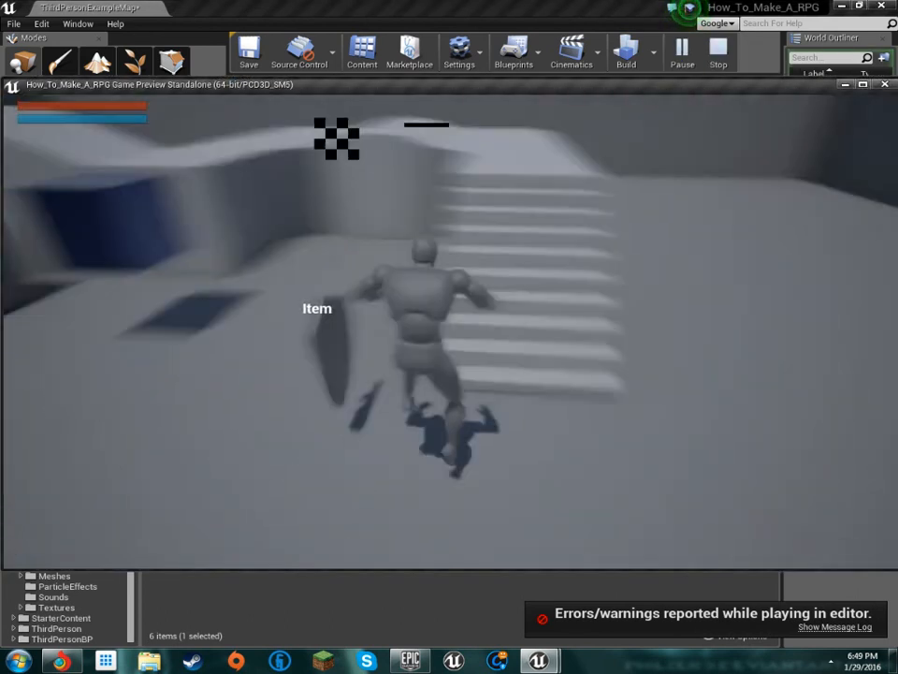
key(w)
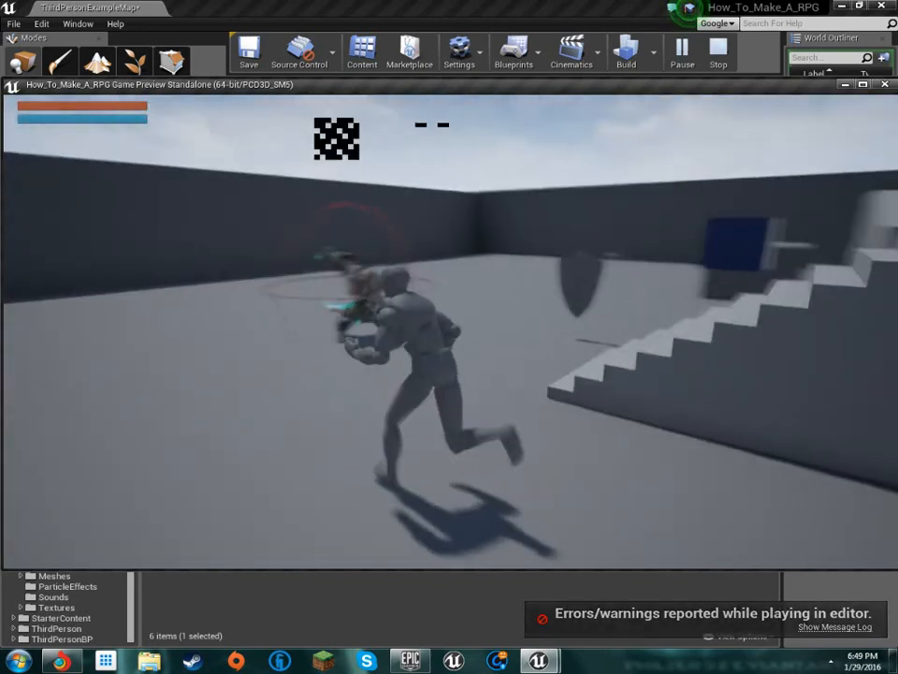
key(w)
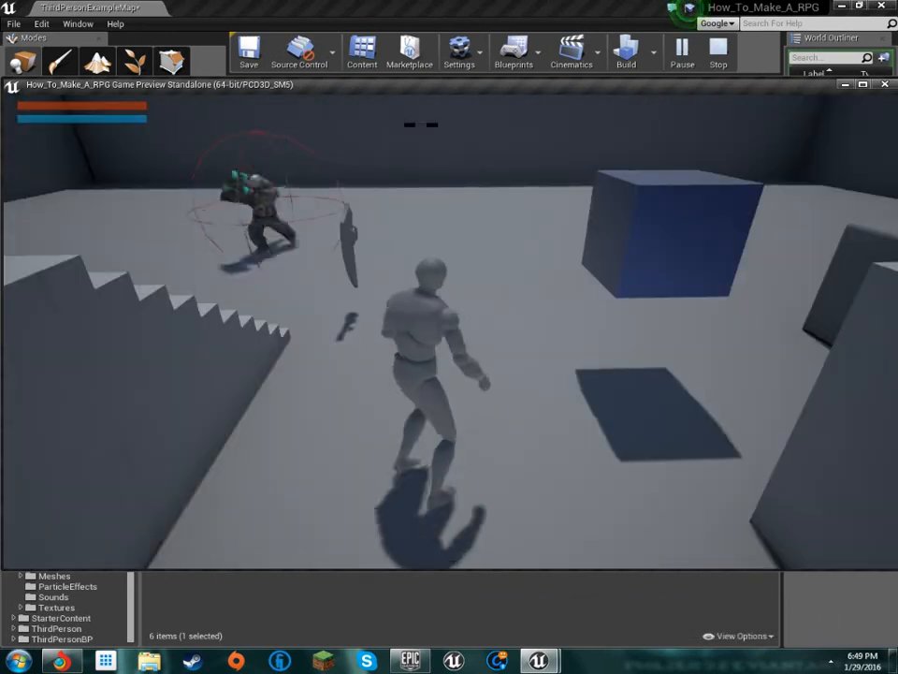
key(i)
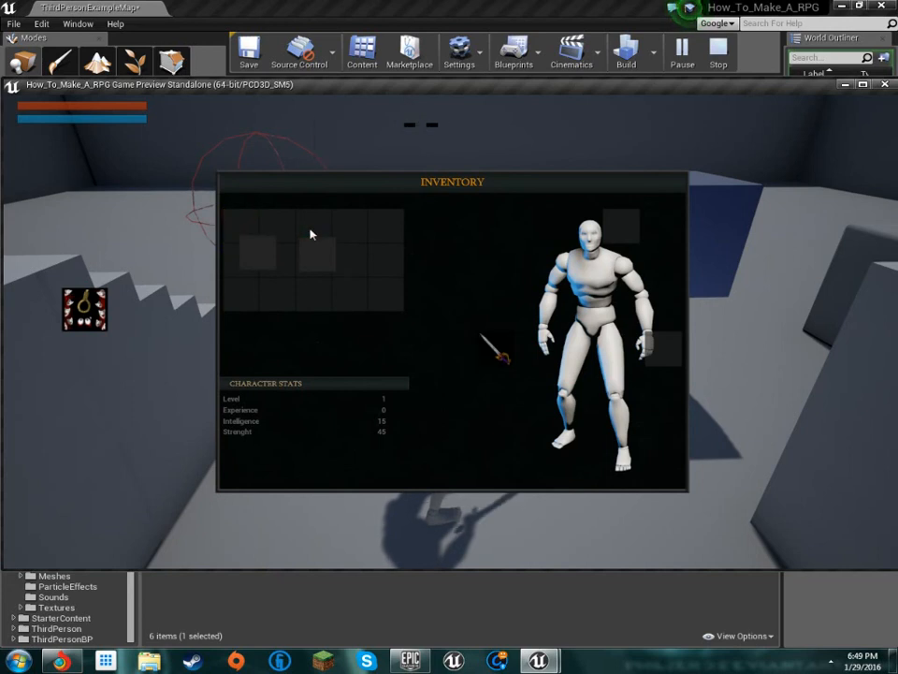
key(Escape)
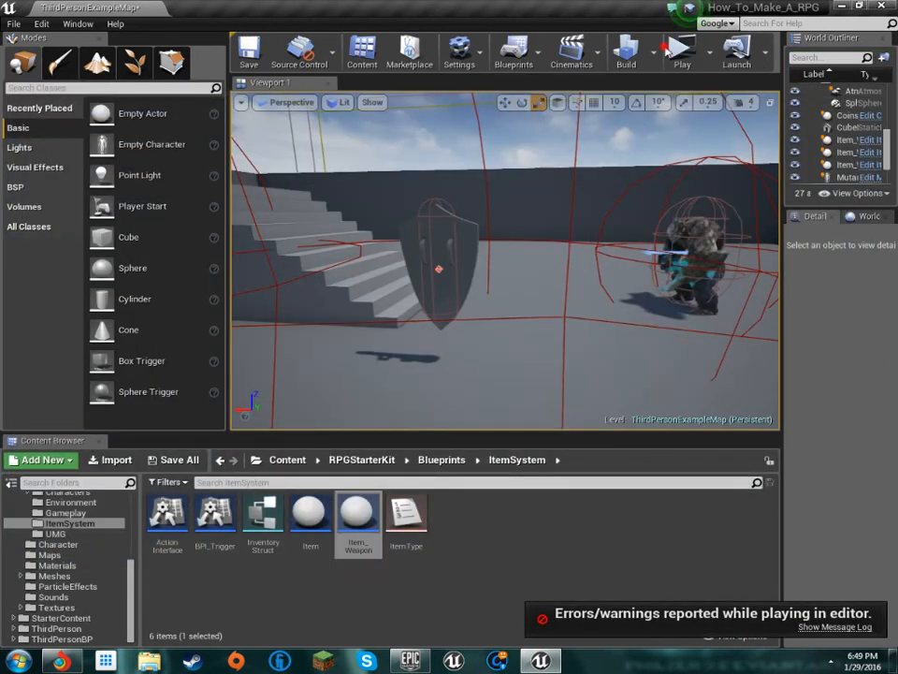
Start another play session, collect the pickups, and equip the helmet, sword and shield through the inventory
click(680, 54)
key(w)
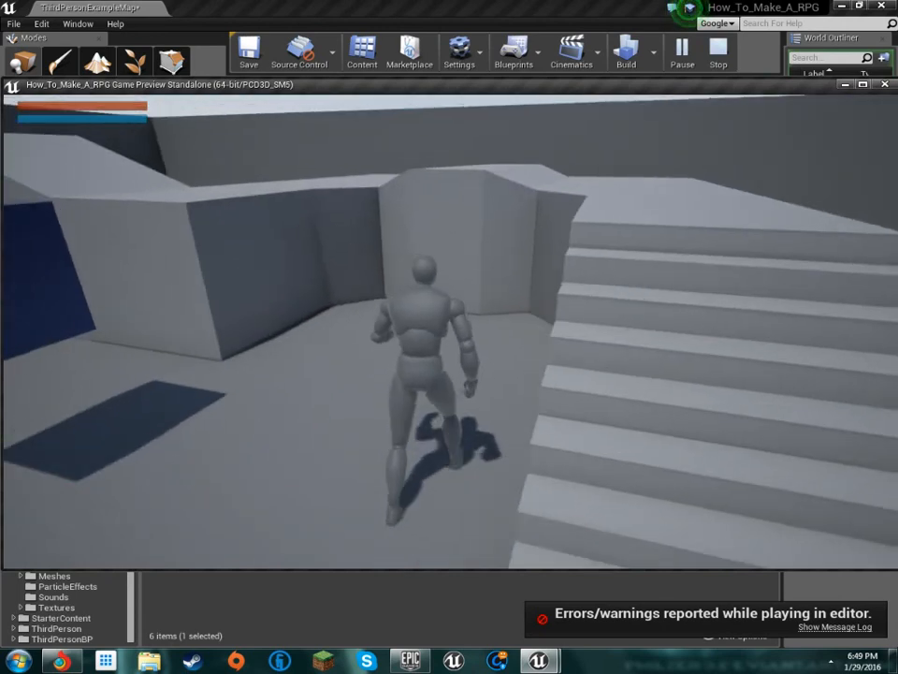
key(i)
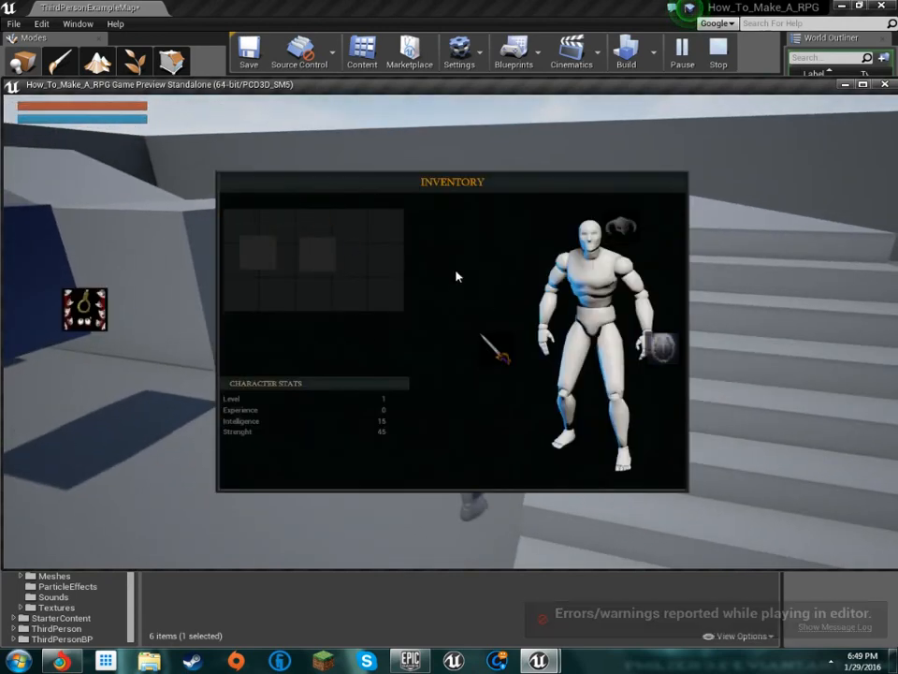
key(i)
Play-test the fully equipped character by running and jumping around the level and engaging the mutant enemy
key(w)
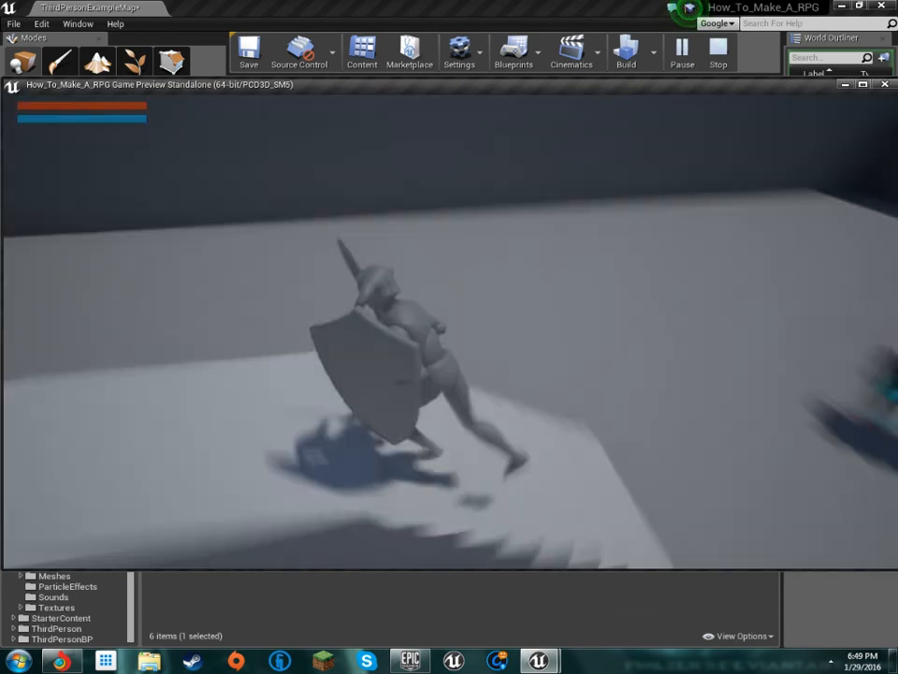
key(w)
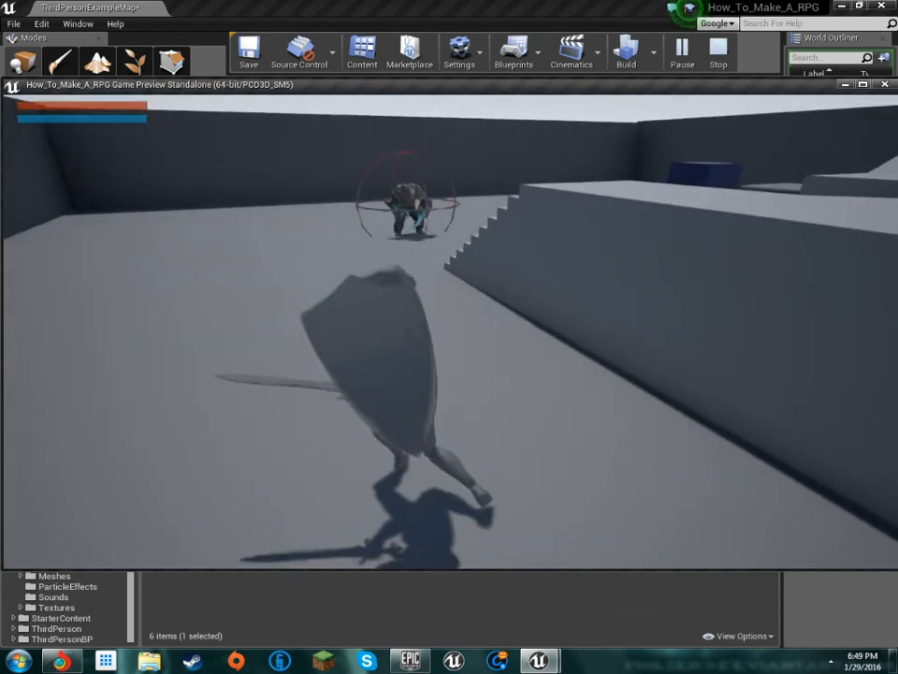
key(w)
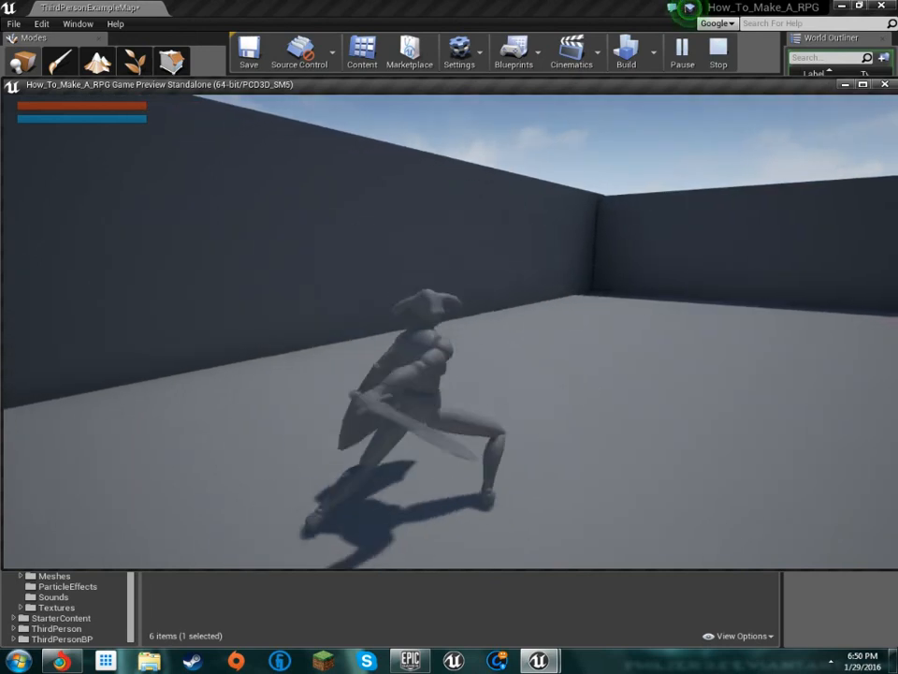
key(w)
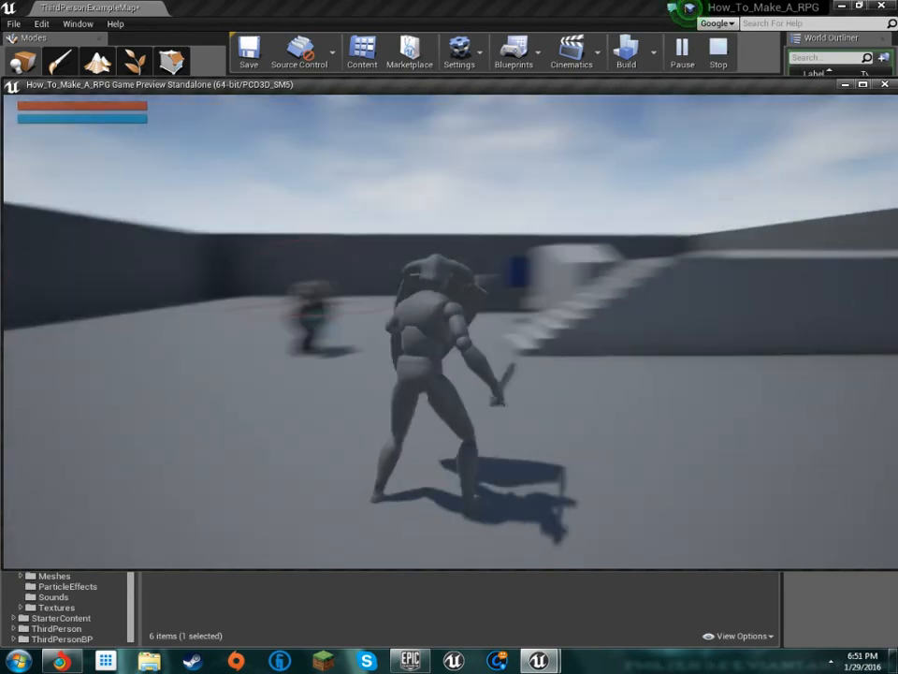
key(w)
key(w)
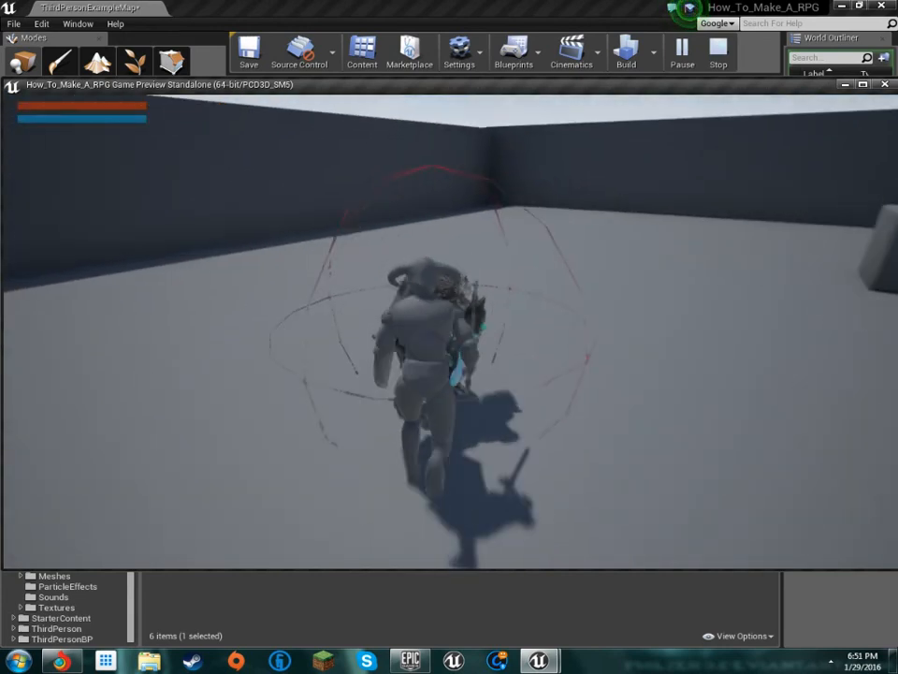
key(w)
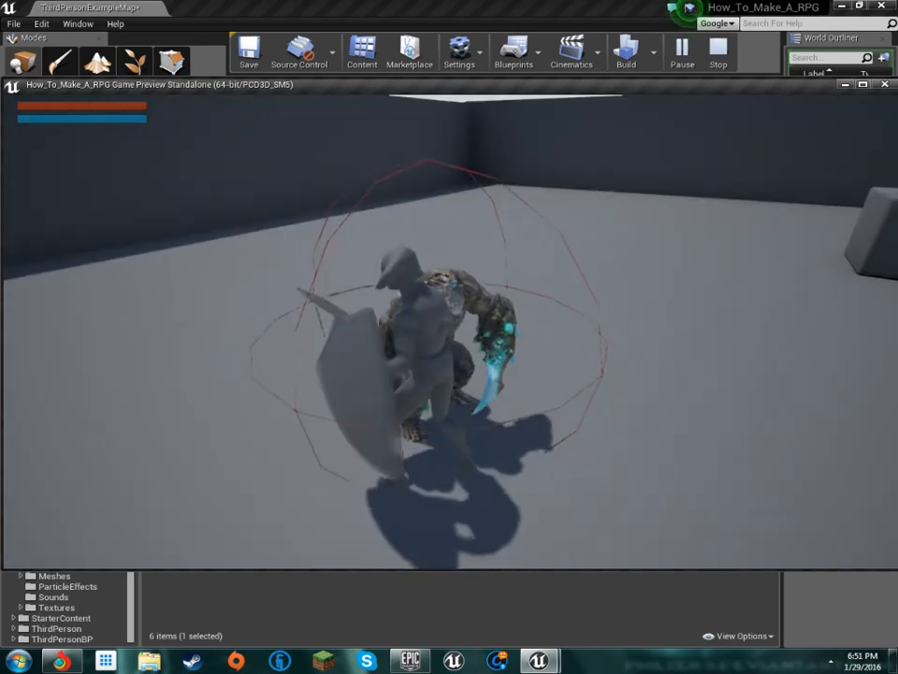
key(w)
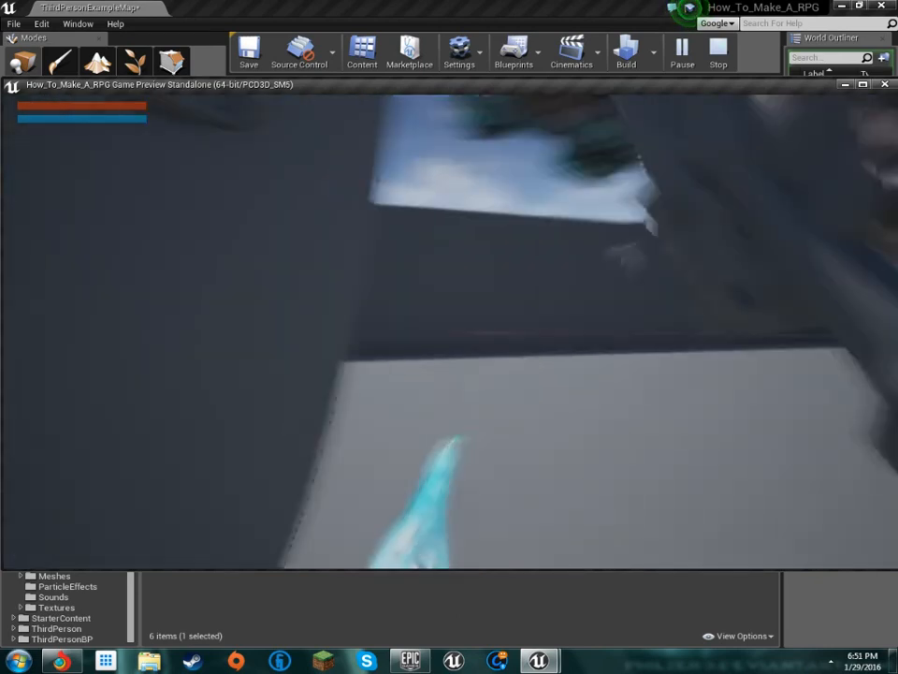
key(w)
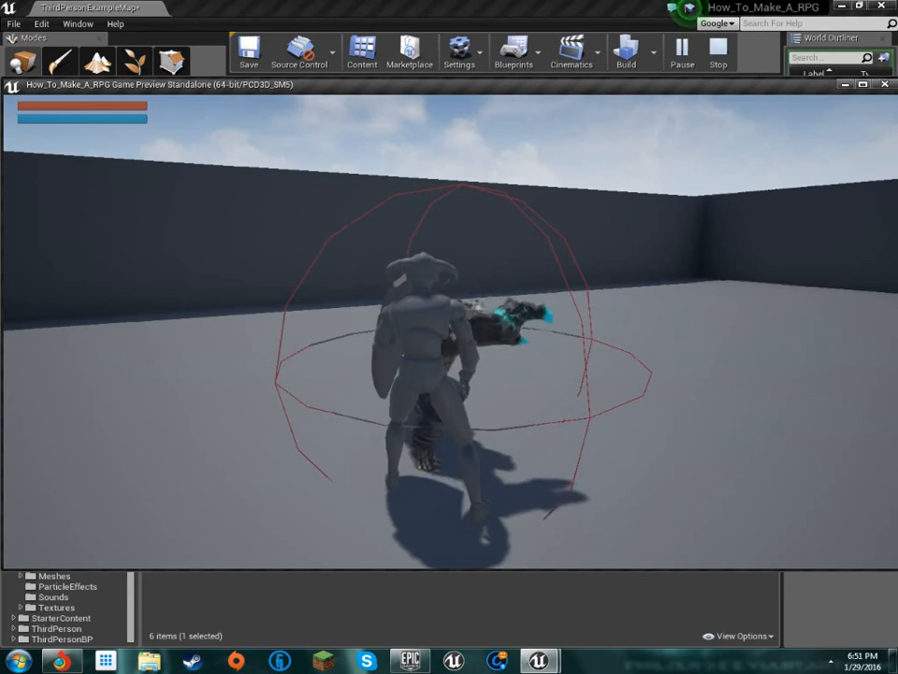
key(w)
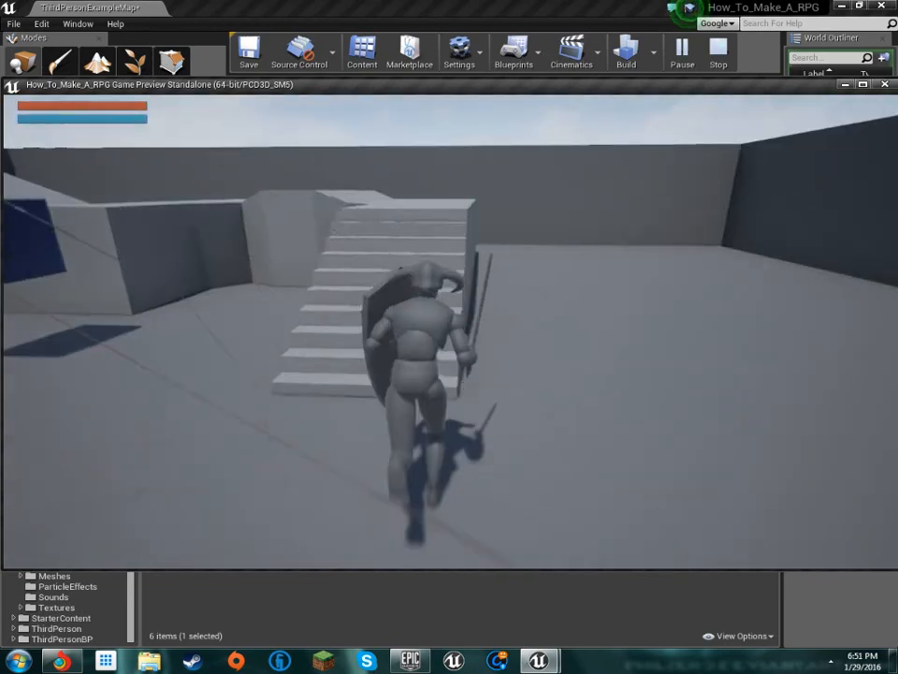
key(space)
Run the equipped character around the level, check the equipped items in the in-game inventory, and end the play session
key(w)
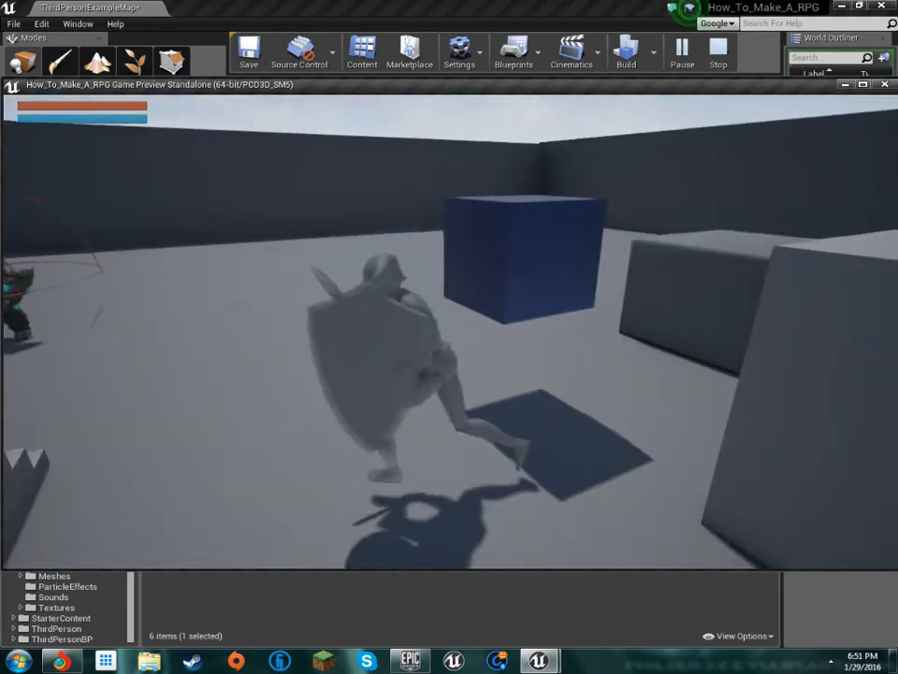
key(w)
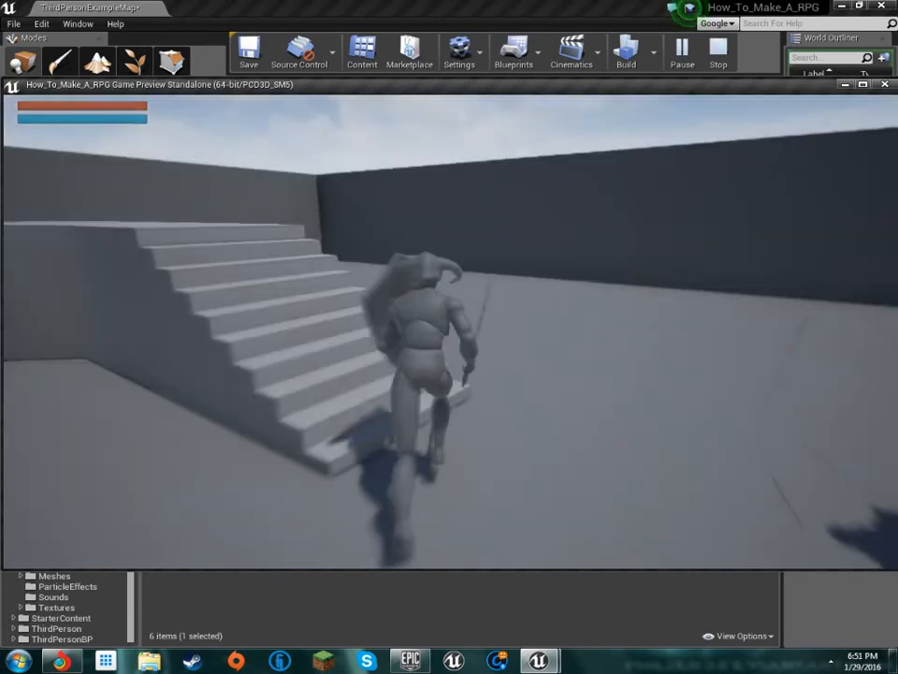
key(i)
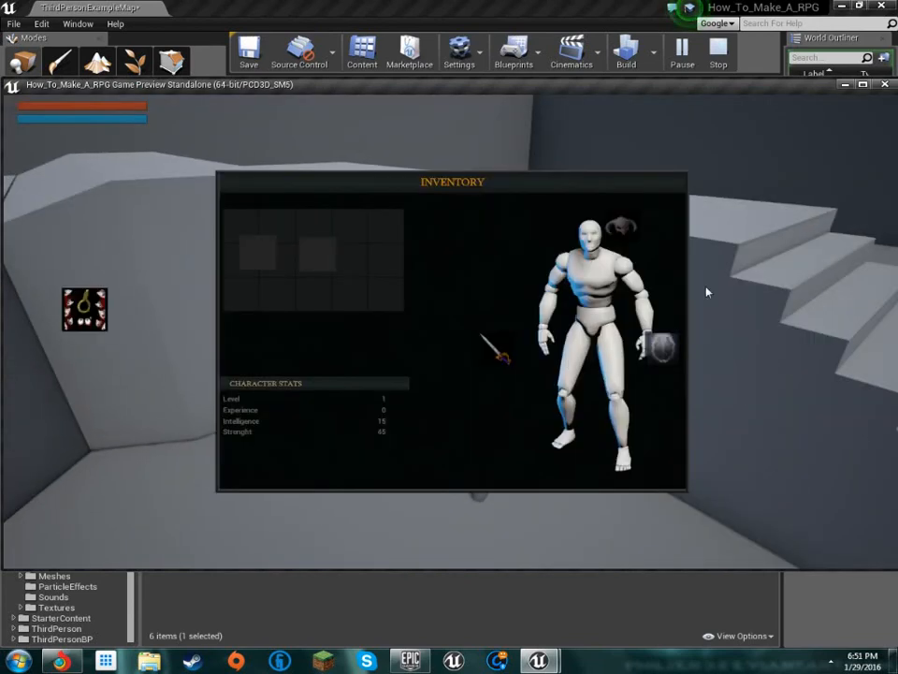
key(Escape)
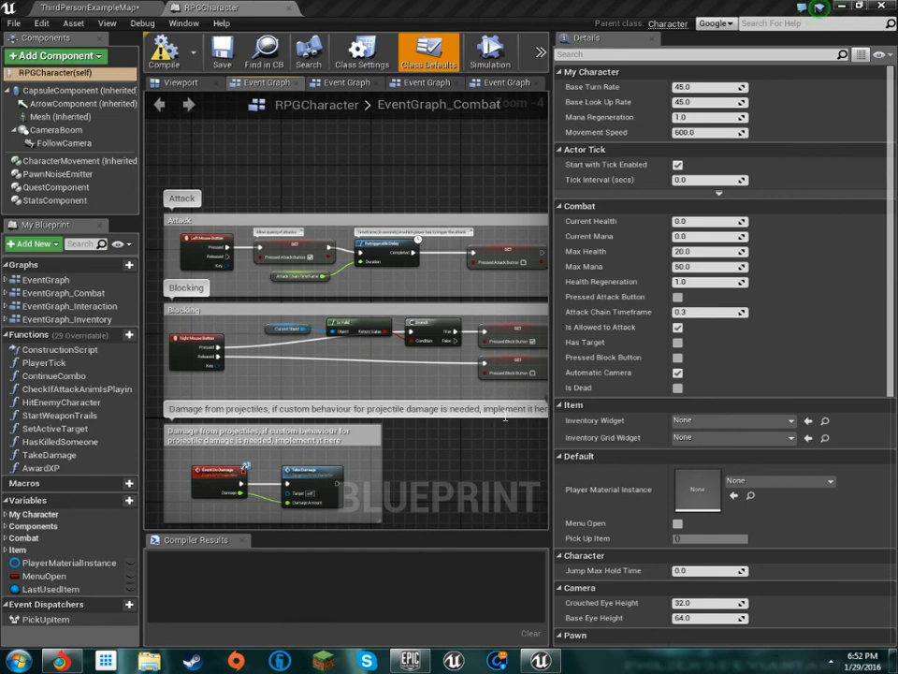
Widen the graph area of the RPGCharacter blueprint to show more of the EventGraph_Combat nodes
click(421, 410)
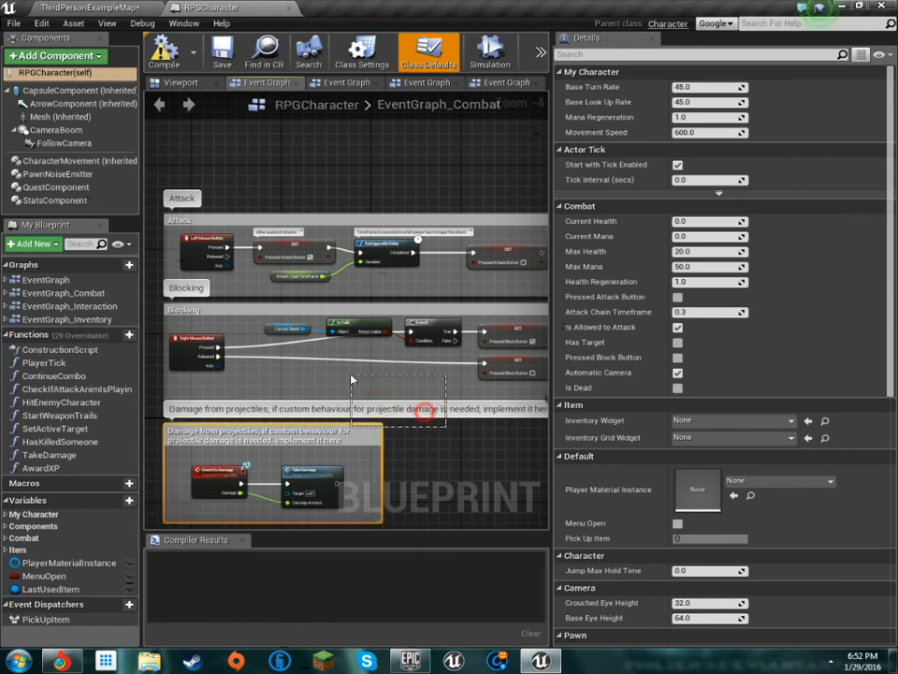
click(405, 388)
drag(448, 425, 363, 379)
drag(550, 474, 765, 426)
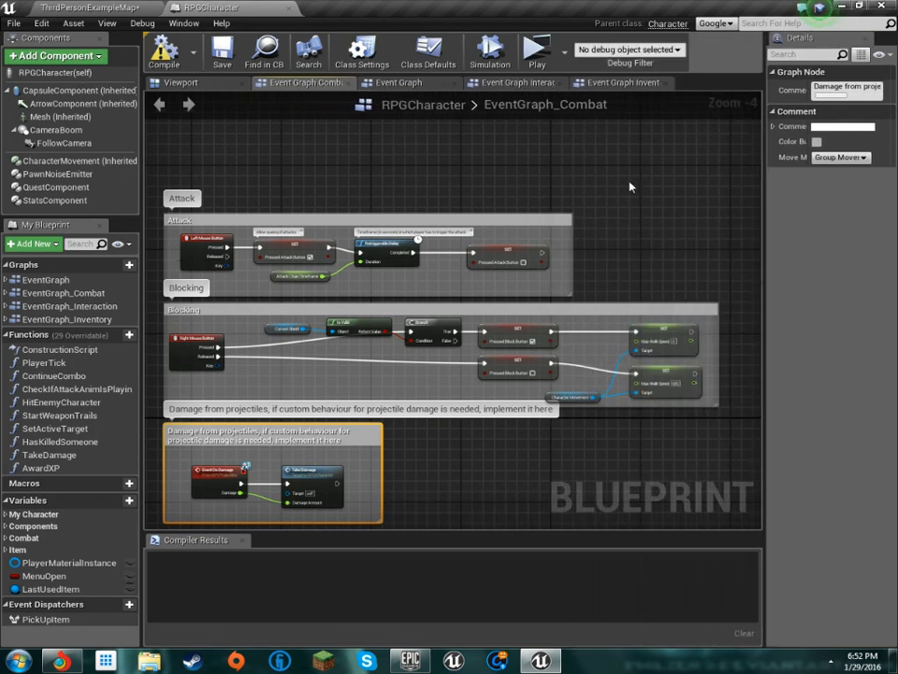
Examine the Attack, Blocking and projectile damage sections of the EventGraph_Combat graph
right_drag(566, 220, 363, 204)
scroll(653, 174, down, 8)
scroll(293, 325, up, 3)
scroll(293, 326, up, 3)
right_drag(293, 325, 489, 297)
right_drag(475, 183, 476, 333)
scroll(425, 256, up, 5)
scroll(477, 333, down, 5)
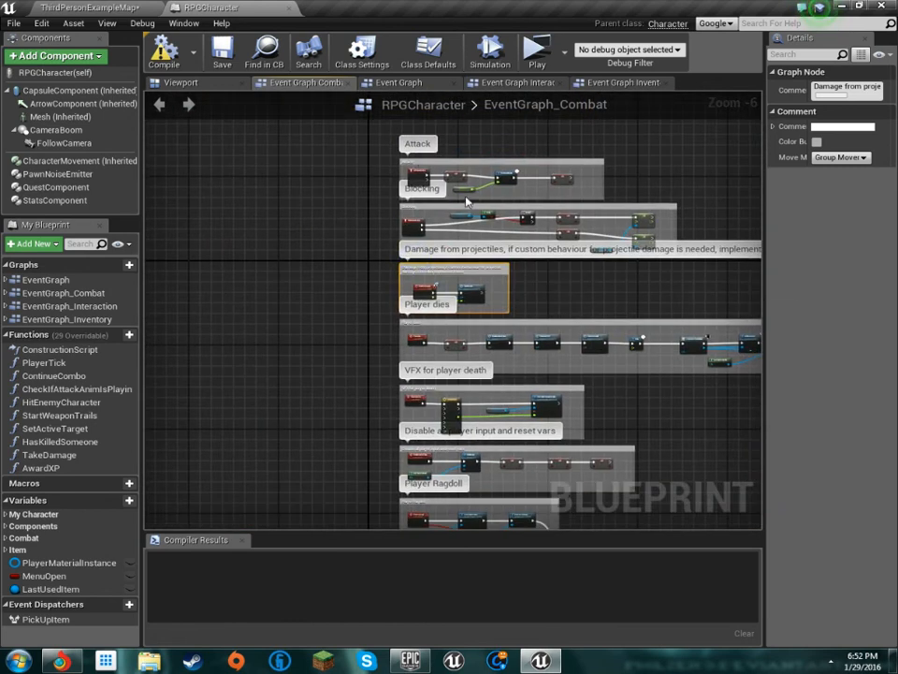
scroll(466, 201, up, 5)
scroll(485, 245, down, 2)
right_drag(488, 249, 335, 241)
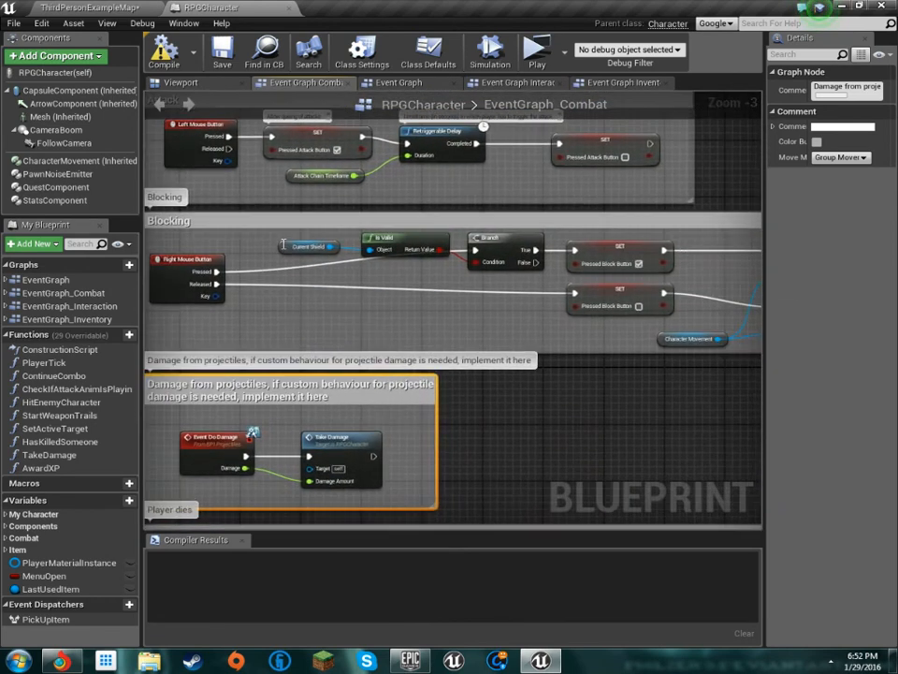
right_drag(515, 224, 511, 170)
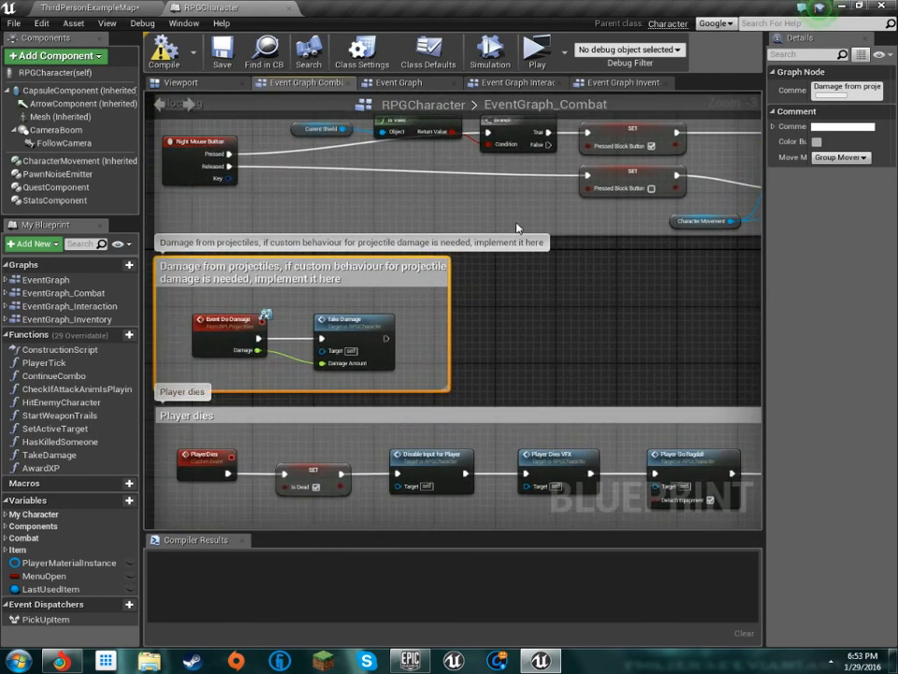
Examine the player death and ragdoll logic and the Detach weapon, helmet and shield sections, inspecting the Current Helmet variable
right_drag(456, 303, 600, 178)
scroll(646, 244, down, 4)
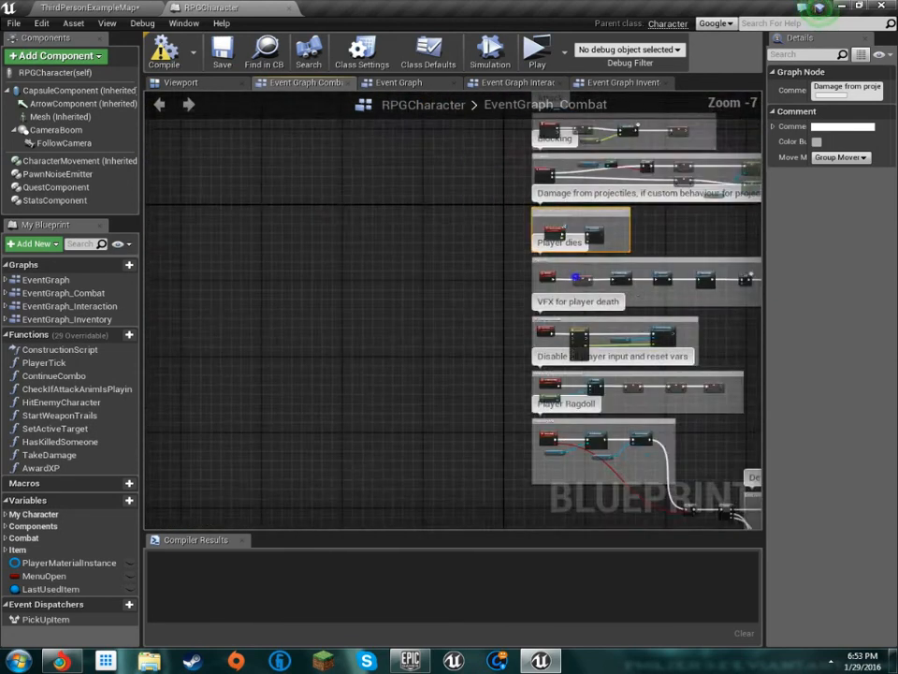
right_drag(648, 244, 485, 143)
right_drag(613, 245, 303, 145)
right_drag(301, 224, 275, 134)
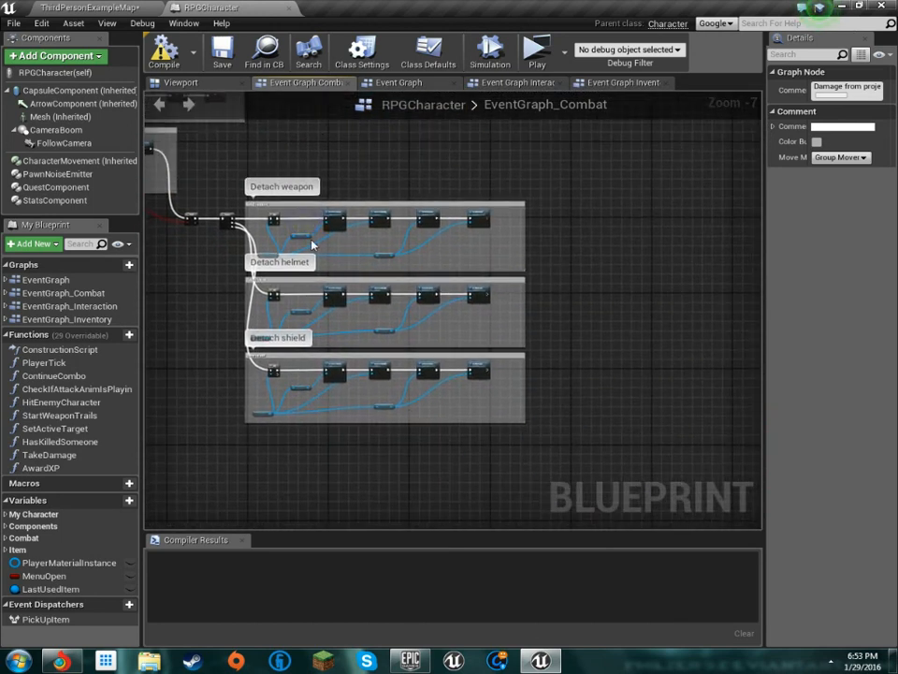
scroll(323, 317, up, 5)
scroll(366, 257, down, 3)
right_drag(305, 279, 390, 359)
scroll(347, 363, up, 3)
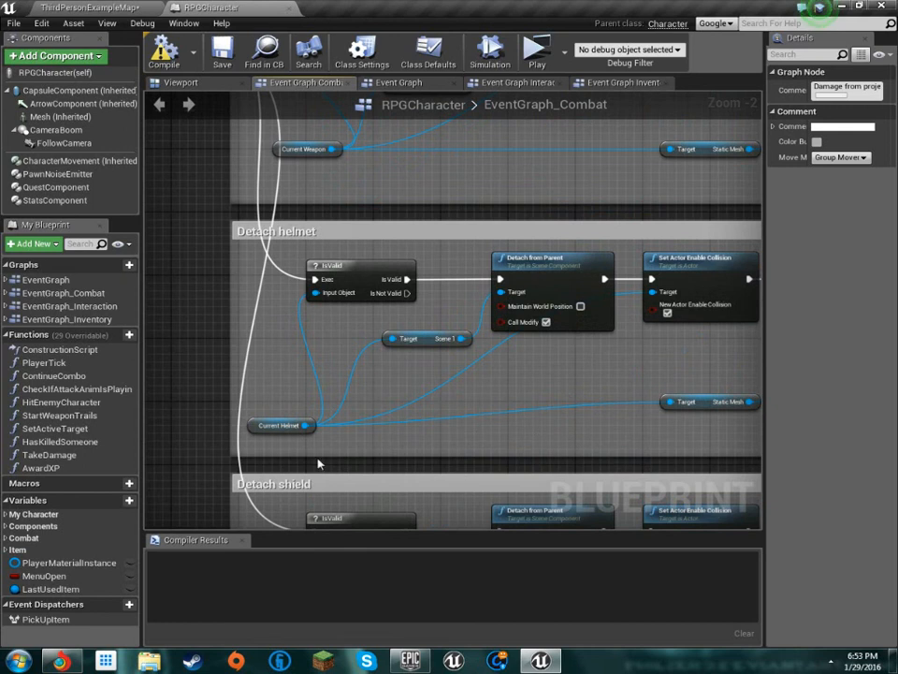
click(263, 428)
scroll(413, 379, down, 7)
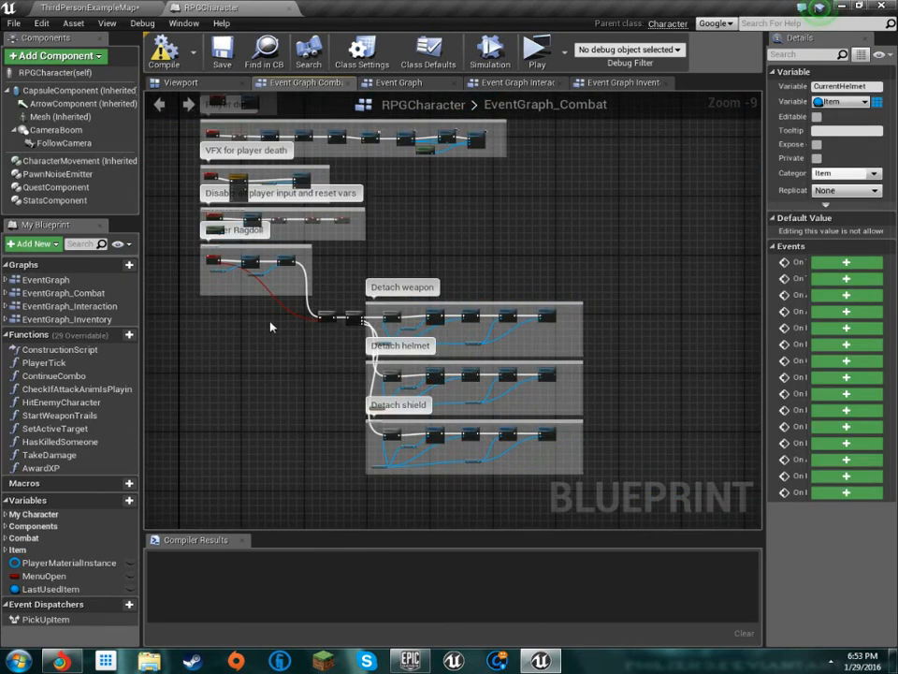
Open the main EventGraph and examine its Begin Play, HUD, inventory setup, Tick and input sections
double_click(37, 282)
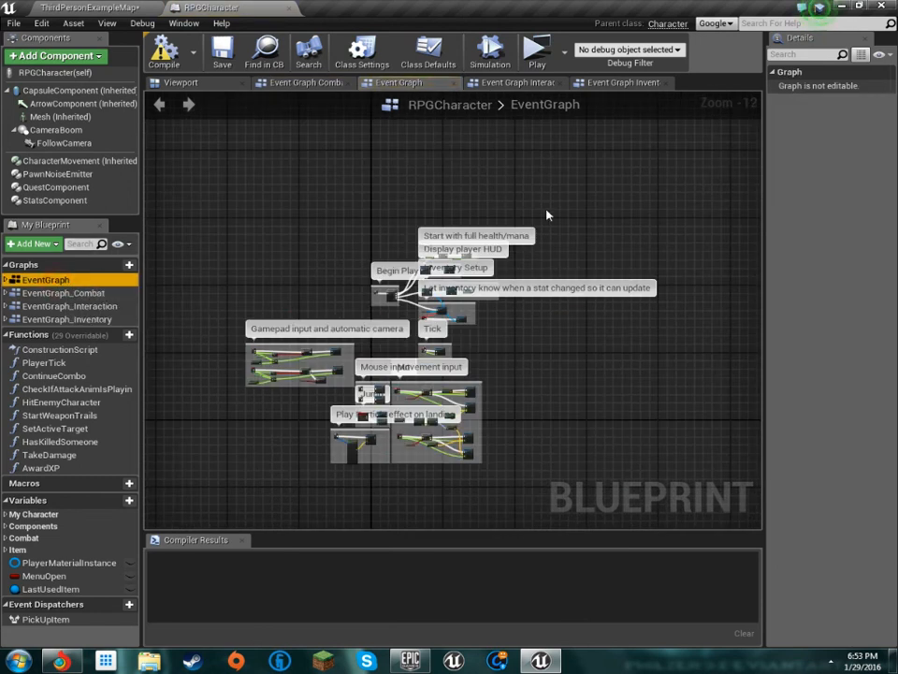
scroll(548, 215, up, 5)
scroll(456, 305, up, 2)
right_drag(456, 305, 572, 118)
scroll(421, 230, down, 2)
right_drag(420, 230, 553, 267)
right_drag(533, 192, 403, 306)
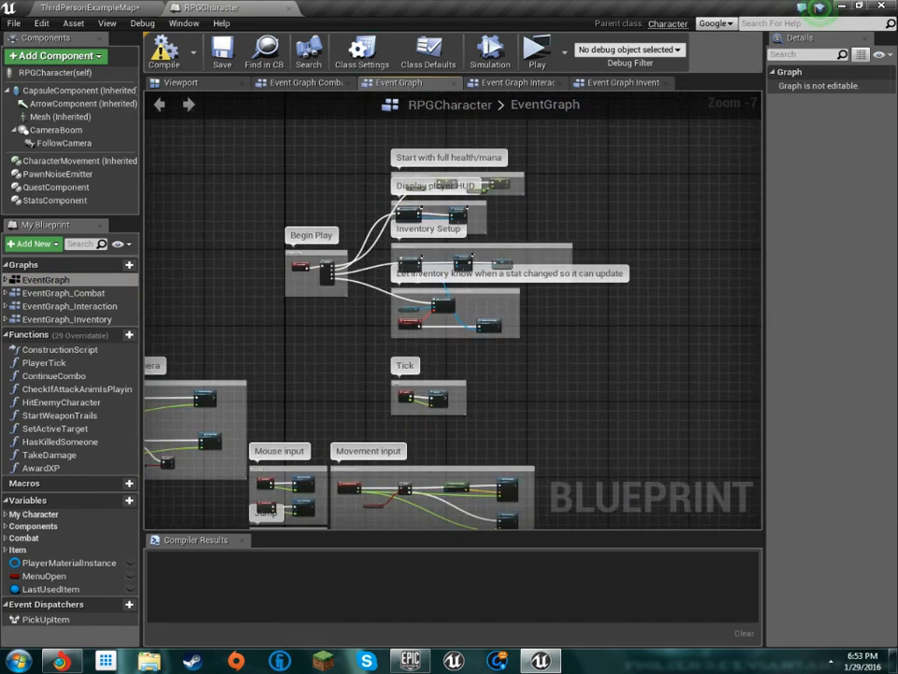
Revisit EventGraph_Combat briefly, and examine the trigger and NPC logic in EventGraph_Interaction along with the events it contains
double_click(56, 293)
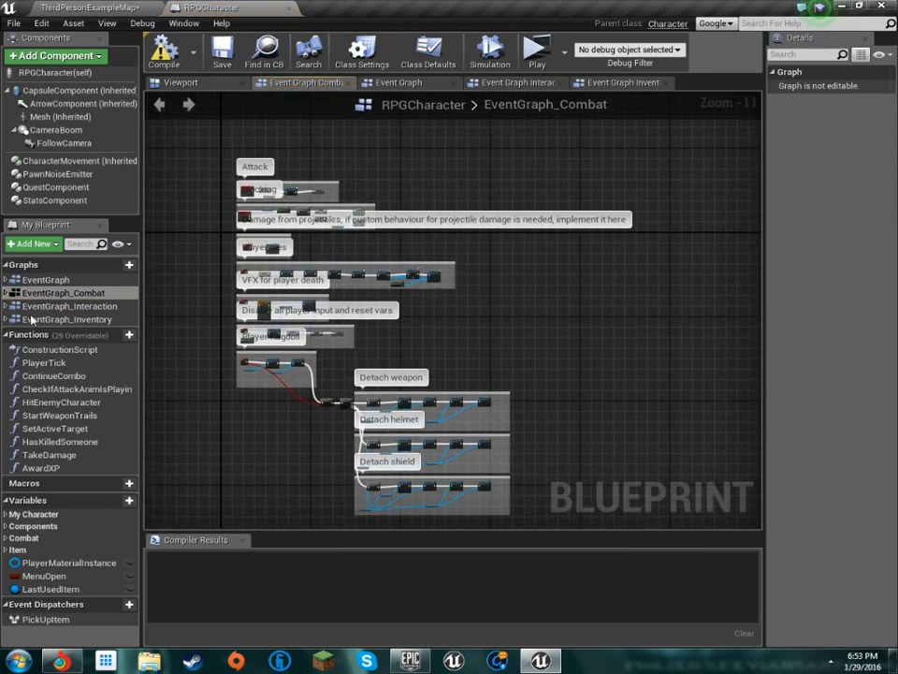
double_click(70, 306)
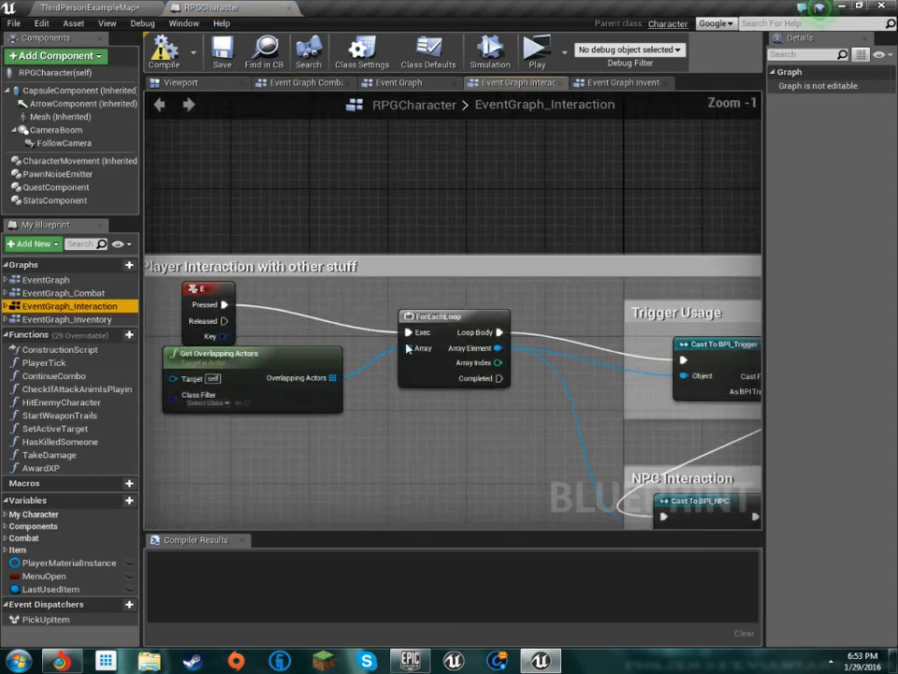
scroll(227, 208, down, 3)
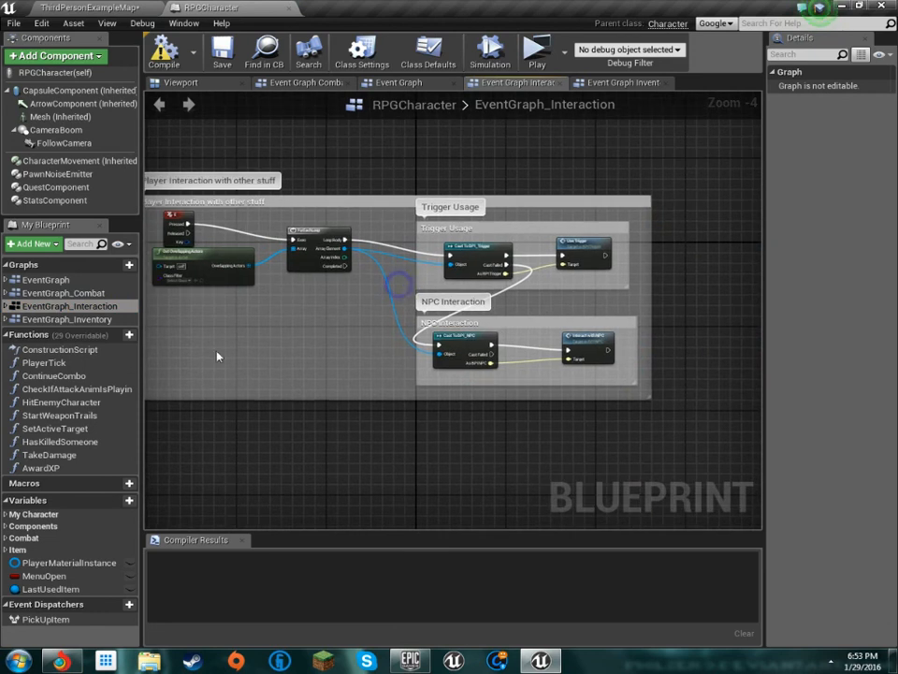
click(5, 308)
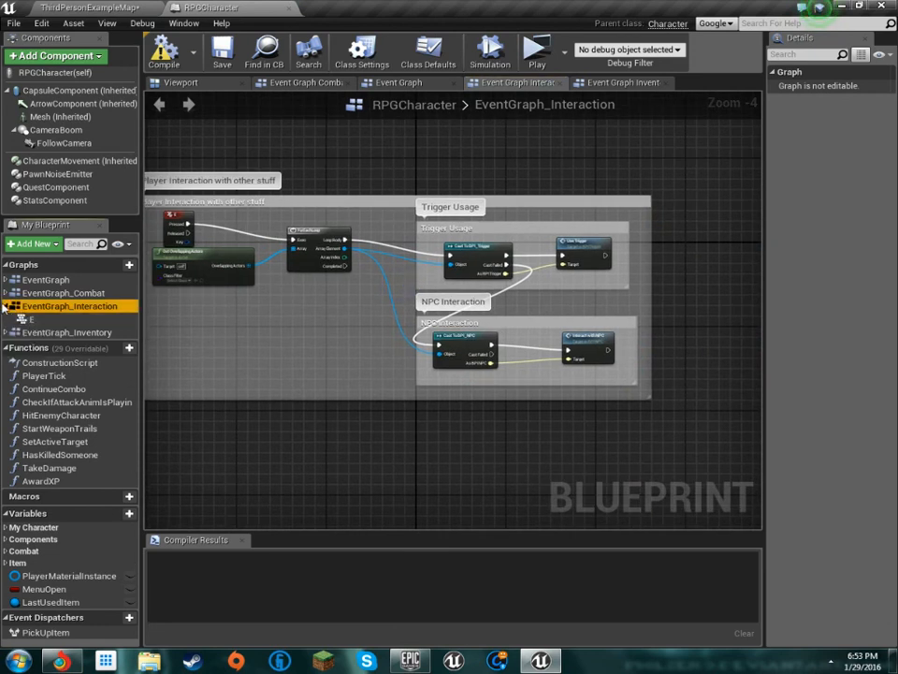
click(6, 307)
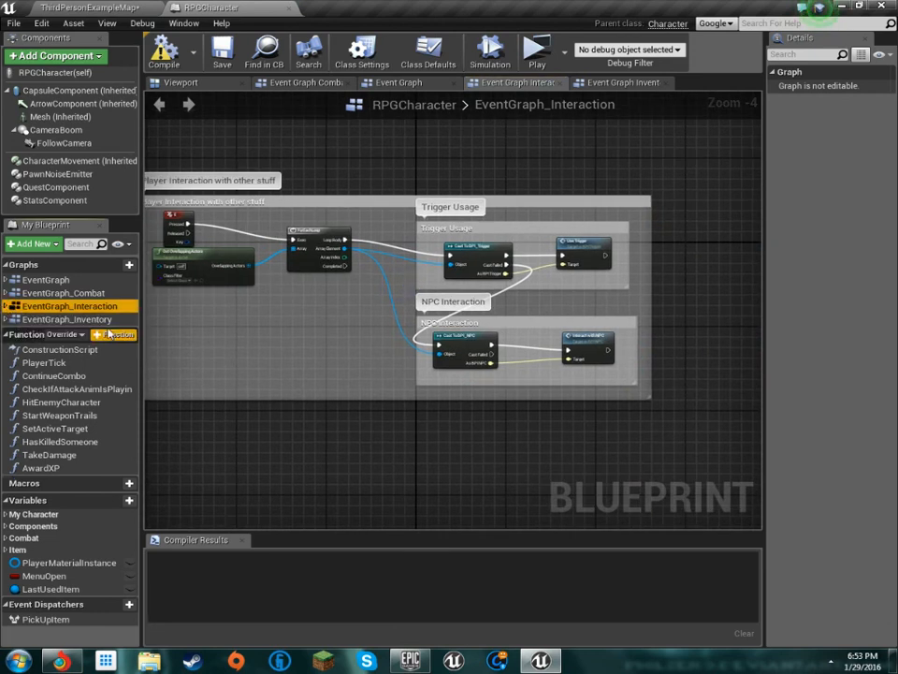
Open EventGraph_Inventory and survey its inventory display, item pickup, equipment and health potion sections
double_click(67, 319)
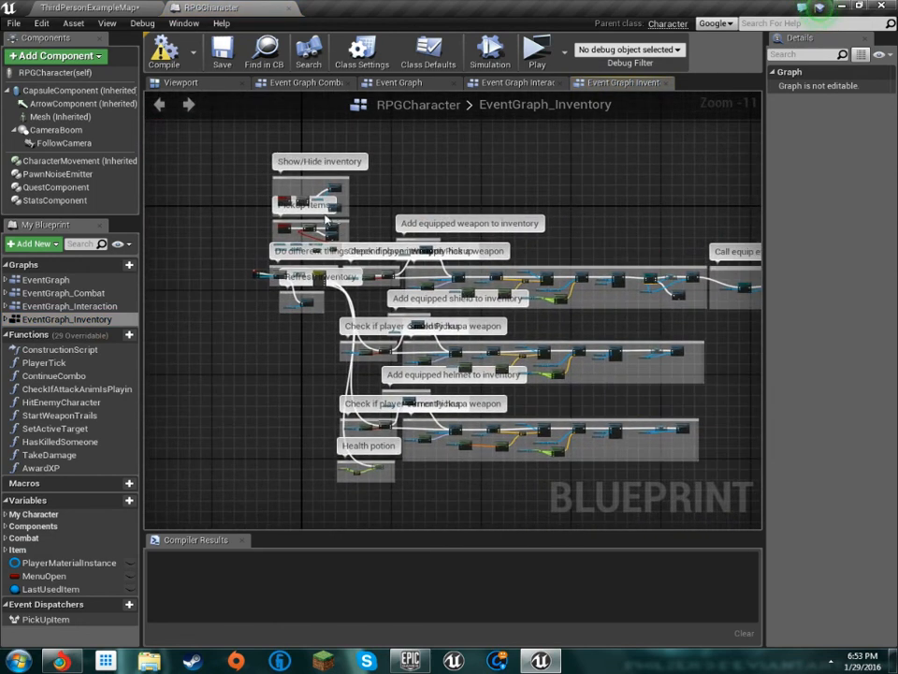
scroll(558, 318, up, 5)
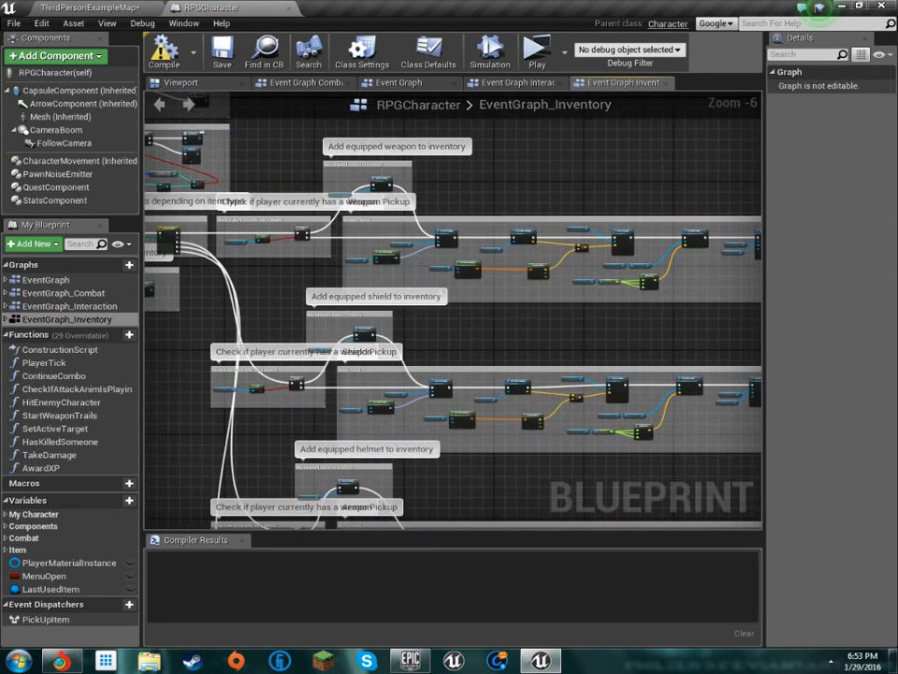
scroll(451, 312, up, 3)
scroll(453, 313, down, 6)
right_drag(566, 303, 454, 243)
scroll(497, 359, down, 1)
scroll(440, 459, down, 2)
drag(618, 435, 293, 220)
click(411, 216)
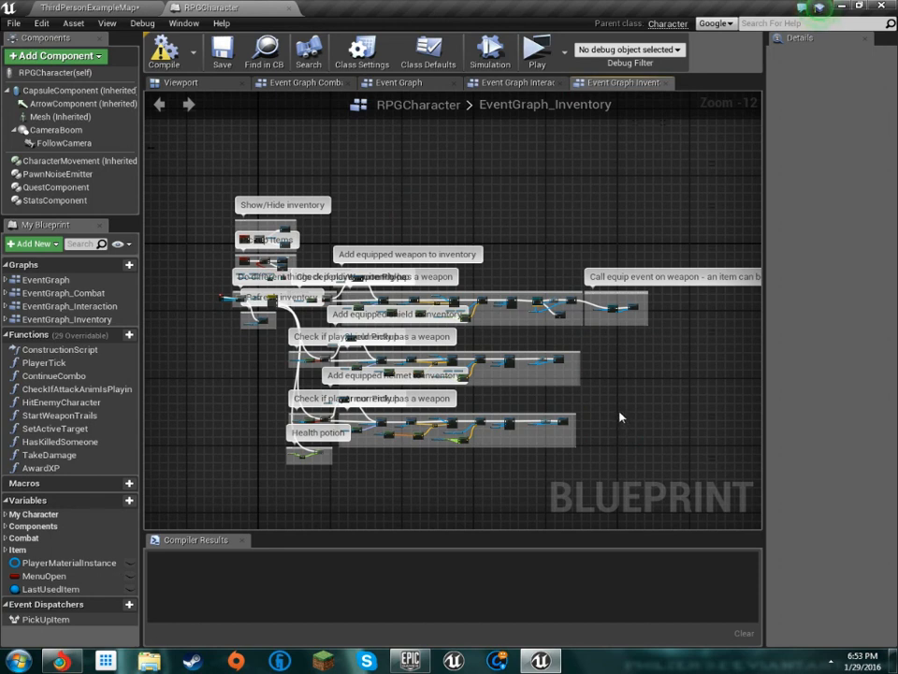
scroll(550, 361, up, 12)
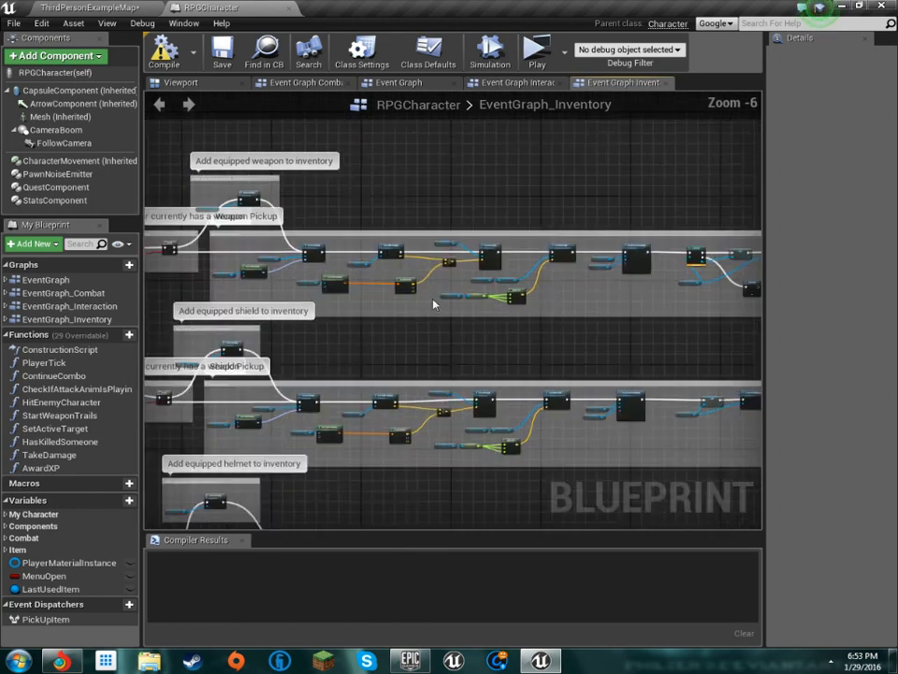
scroll(327, 250, down, 11)
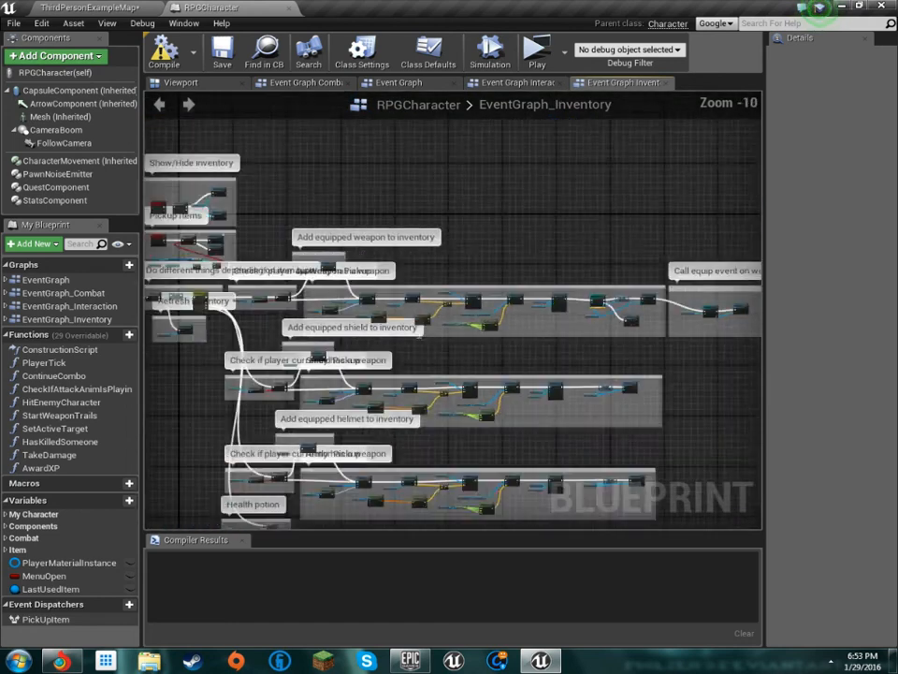
Examine the current weapon check, the Add equipped weapon to inventory section, and the start of Weapon Pickup
scroll(580, 311, up, 3)
scroll(580, 312, up, 3)
right_drag(553, 311, 215, 341)
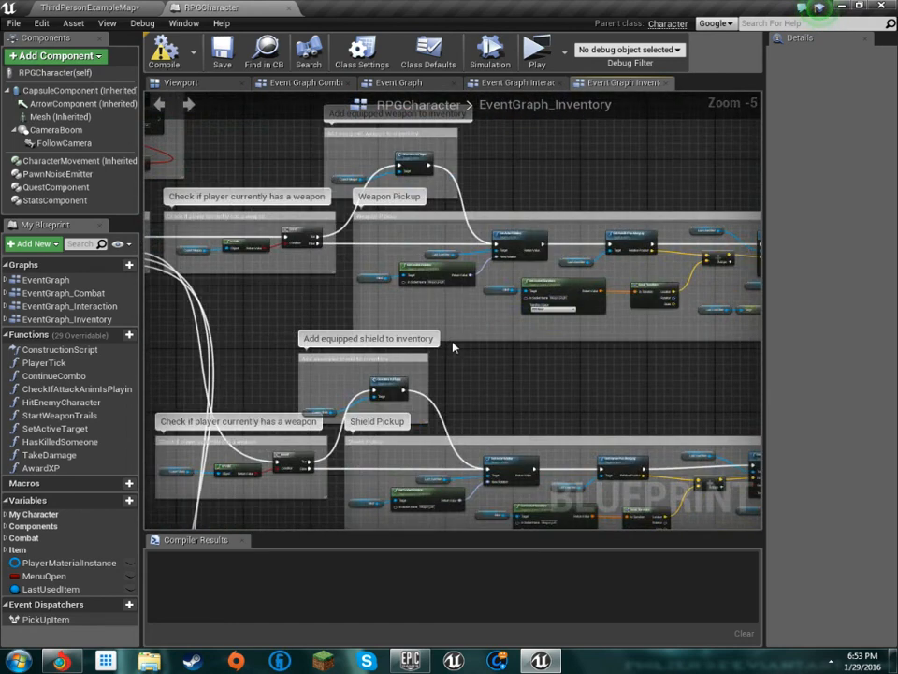
right_drag(452, 342, 441, 360)
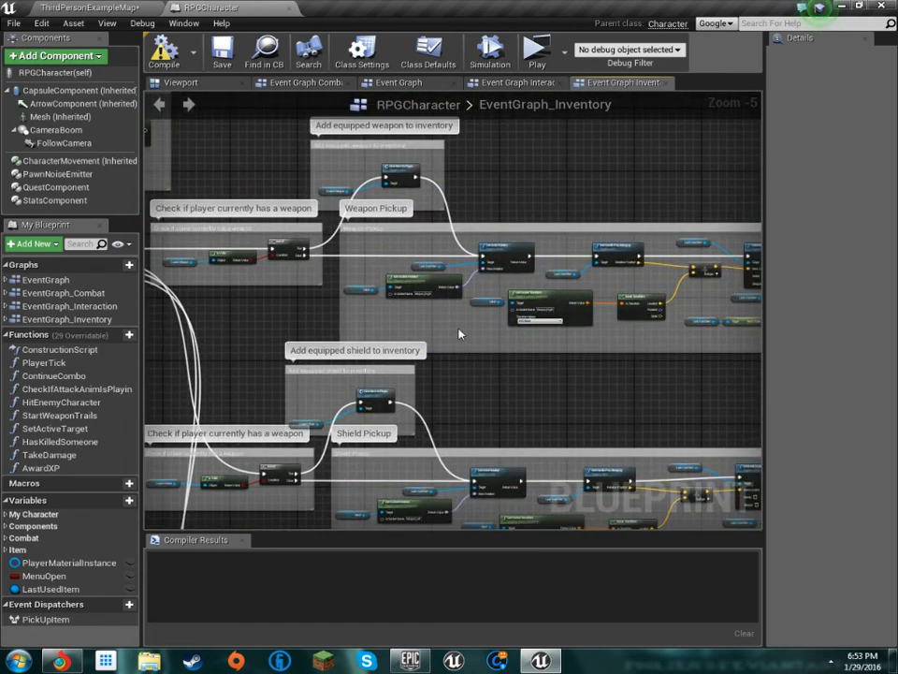
scroll(323, 178, up, 6)
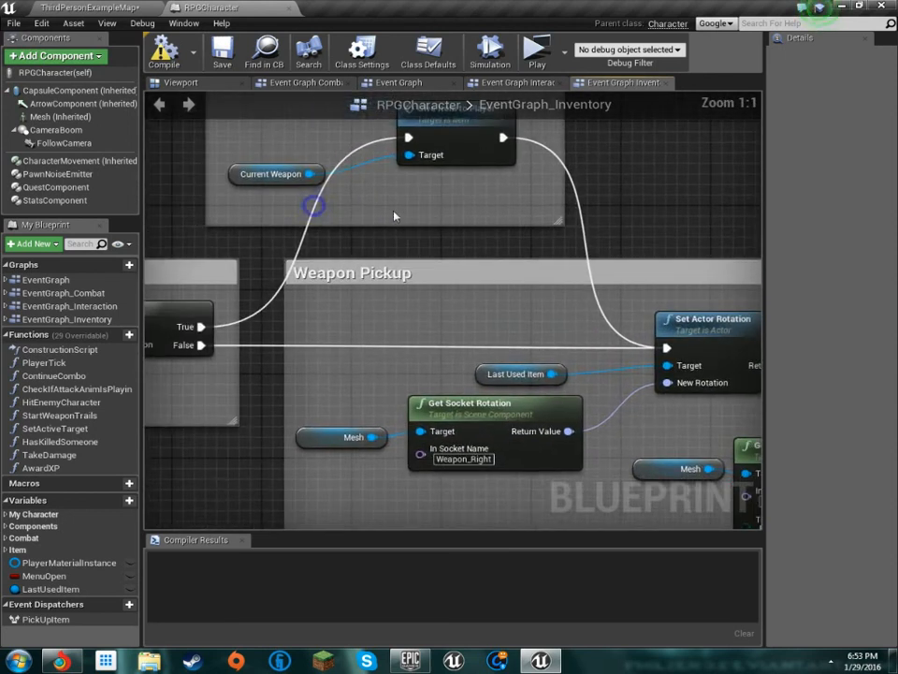
scroll(313, 202, down, 5)
scroll(351, 265, down, 8)
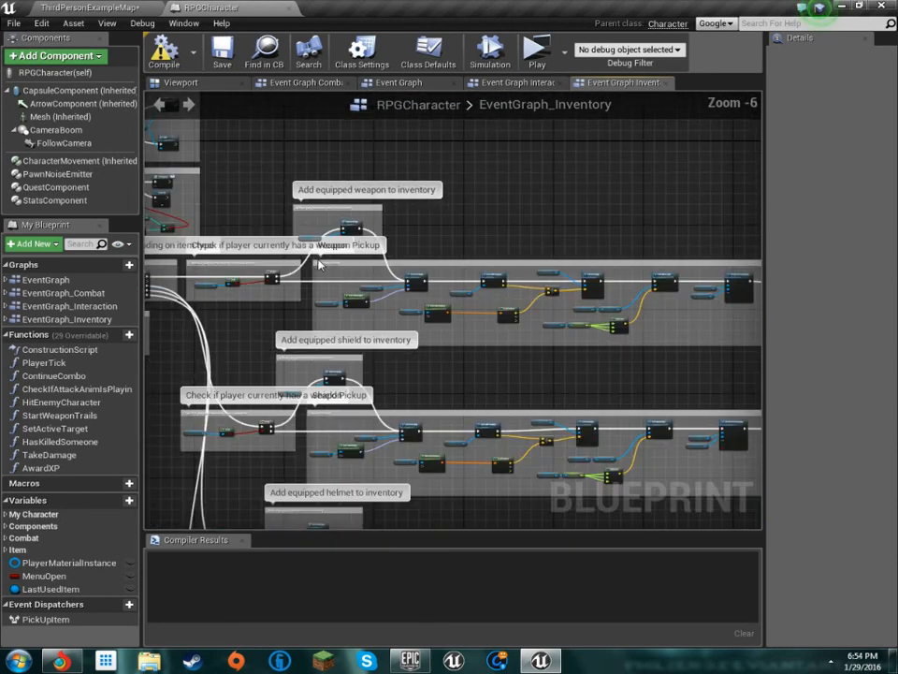
Follow the Weapon Pickup chain through to the Equip Weapon call, and review the Cast To Item and attachment nodes
scroll(323, 245, up, 7)
right_drag(443, 247, 272, 129)
scroll(375, 168, down, 1)
right_drag(493, 210, 146, 312)
scroll(315, 301, up, 1)
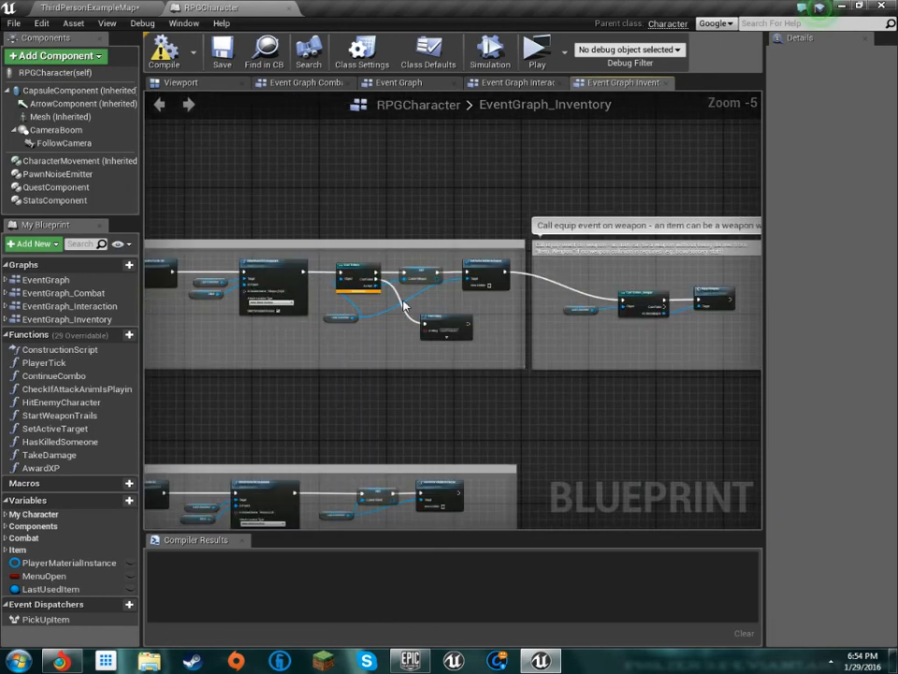
right_drag(363, 314, 234, 314)
scroll(603, 337, up, 4)
right_drag(493, 334, 509, 346)
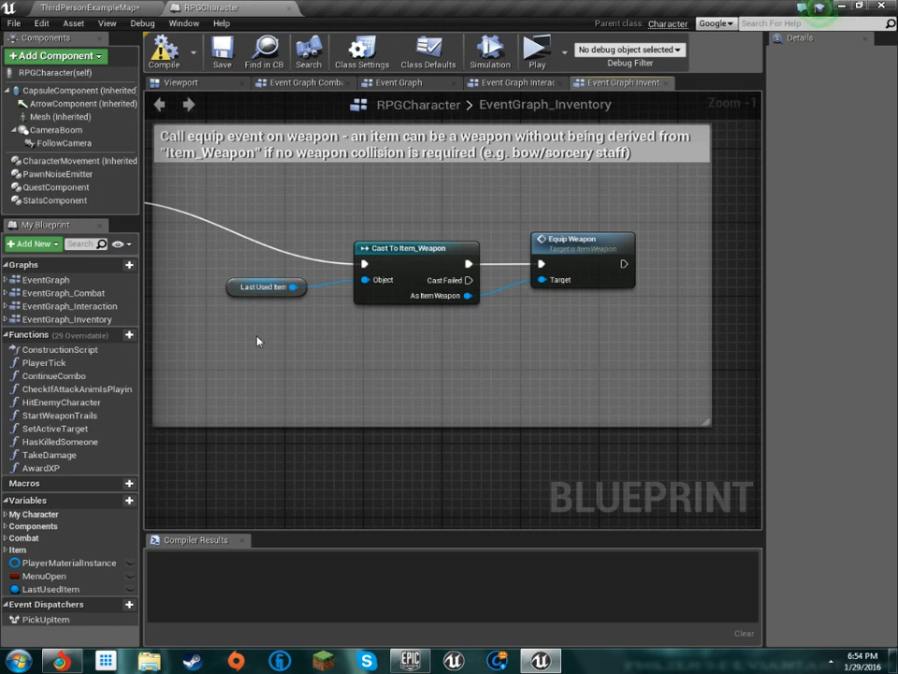
right_drag(257, 339, 479, 275)
scroll(479, 275, down, 3)
right_drag(373, 284, 538, 317)
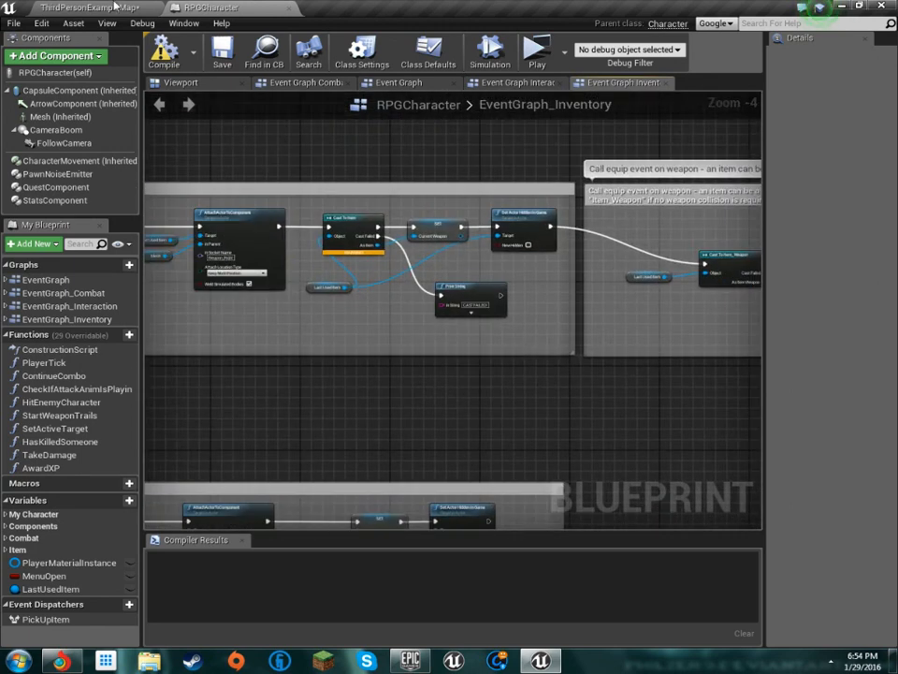
Inspect the properties of RPGCharacter's inherited Mesh component, widening the details area for easier reading
click(80, 120)
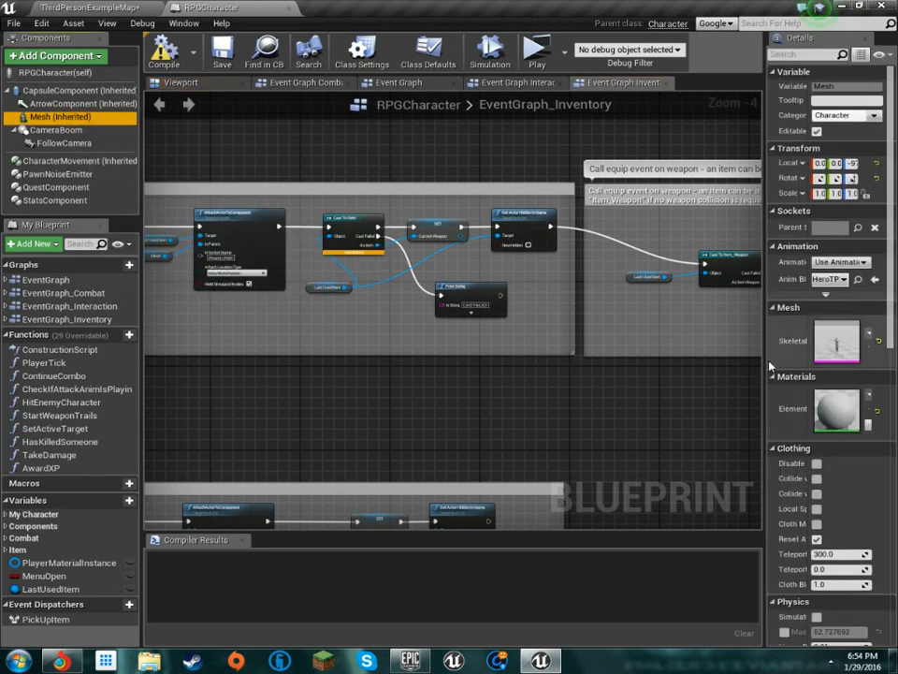
drag(761, 361, 746, 329)
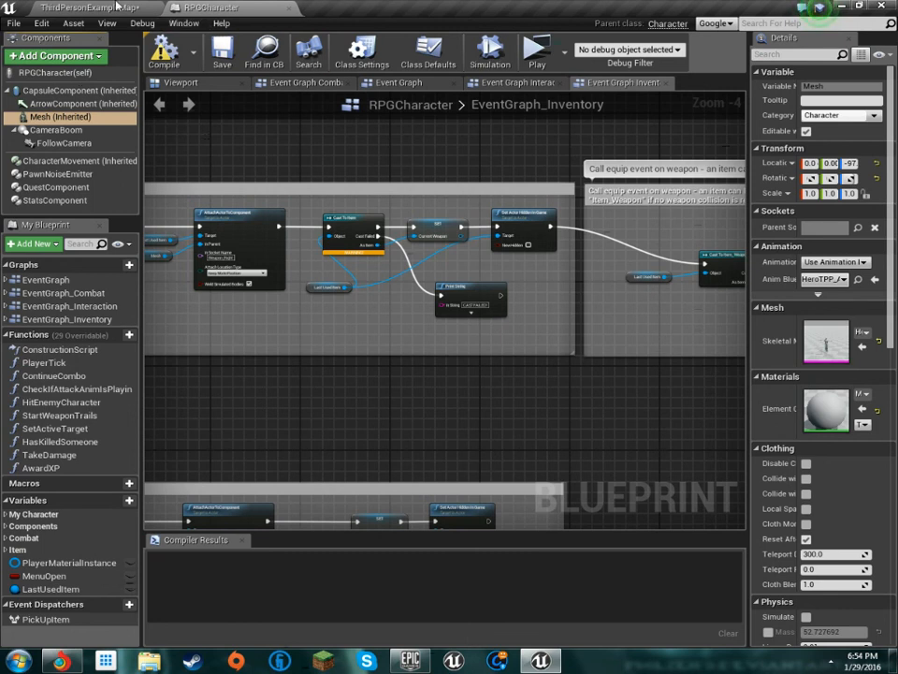
Return to the ThirdPersonExampleMap level and display the contents of the project's Player folder
click(116, 5)
scroll(62, 550, up, 2)
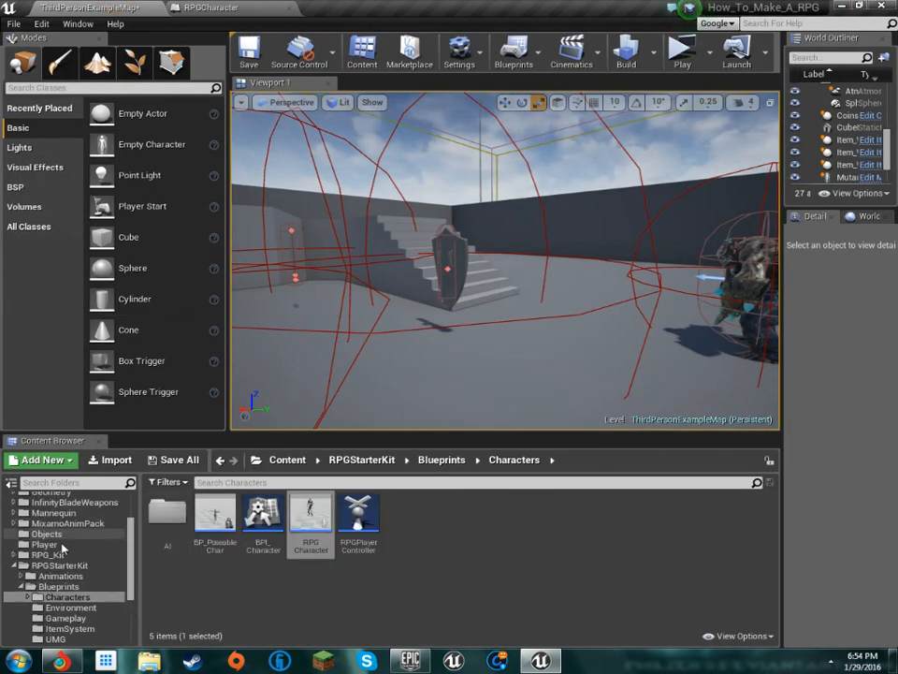
click(51, 544)
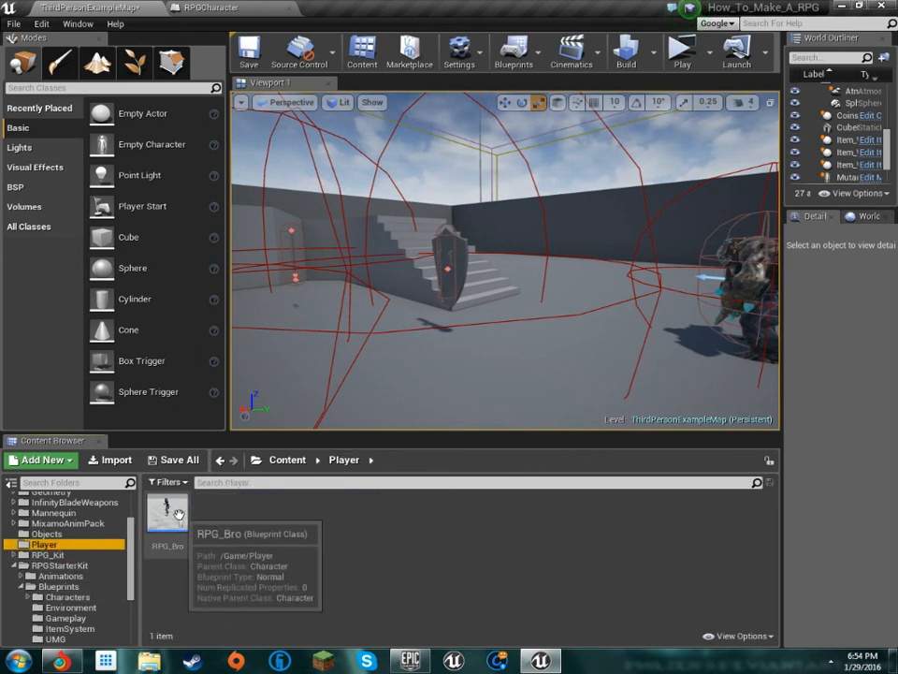
Return to RPGCharacter's inventory graph and compare the weapon, shield and helmet pickup sections, including Add equipped shield to inventory
click(225, 7)
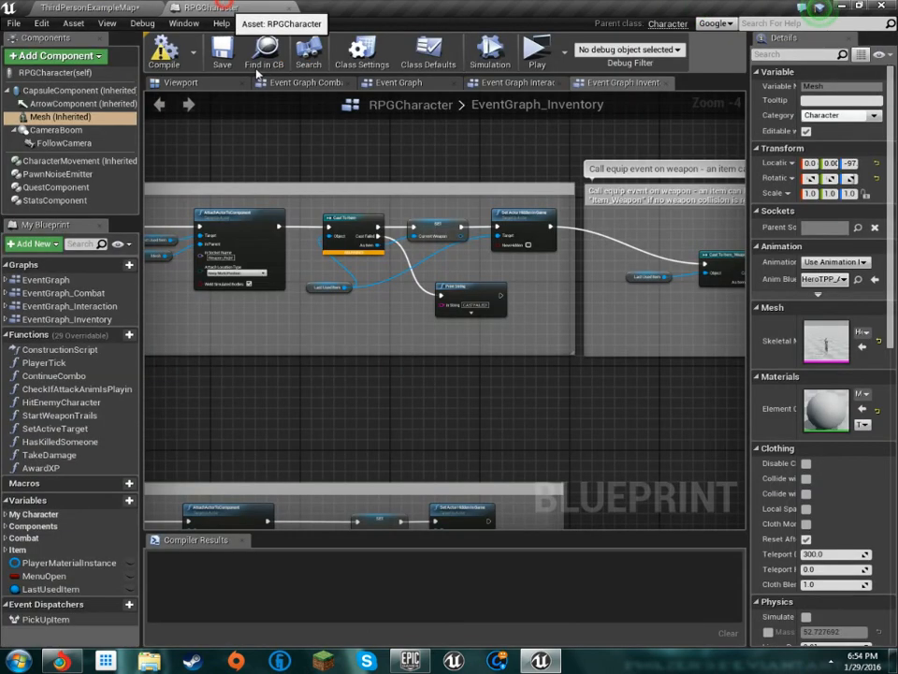
scroll(412, 305, down, 7)
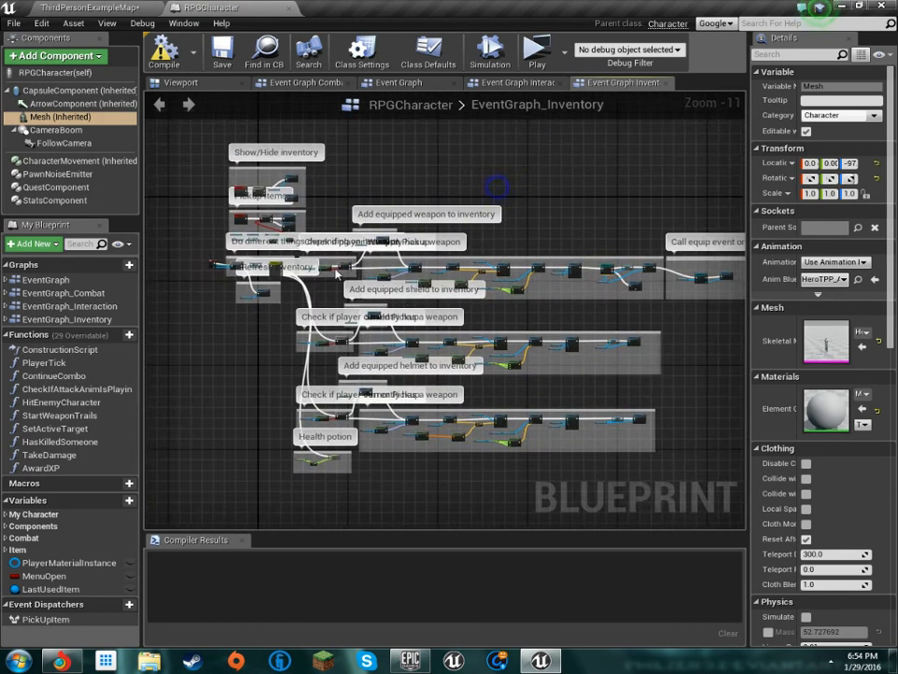
scroll(337, 271, up, 10)
scroll(503, 337, down, 6)
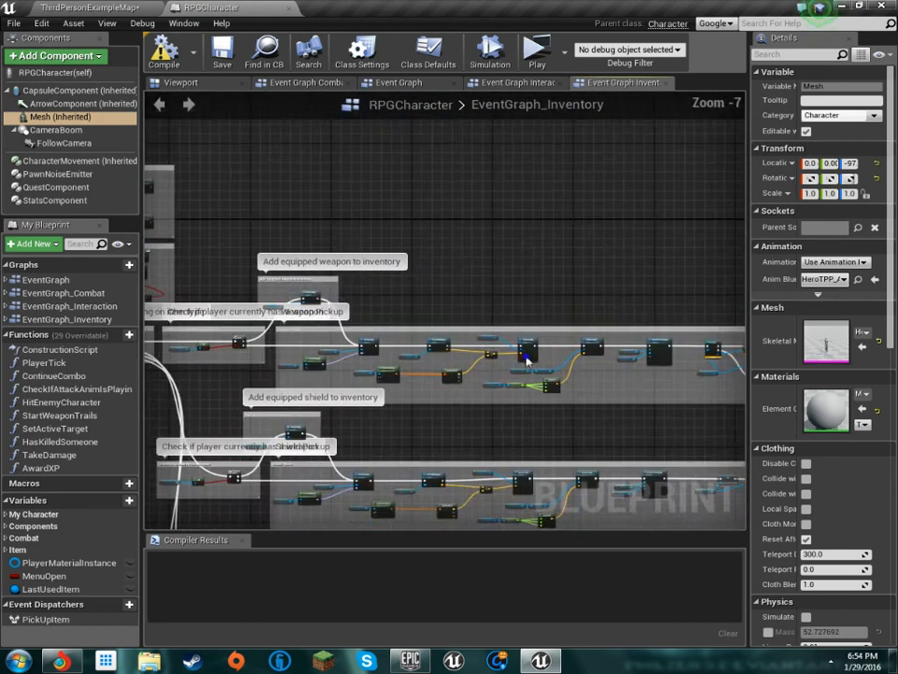
right_drag(525, 360, 373, 381)
scroll(373, 381, up, 3)
right_drag(435, 392, 361, 349)
scroll(398, 296, down, 3)
right_drag(415, 269, 474, 110)
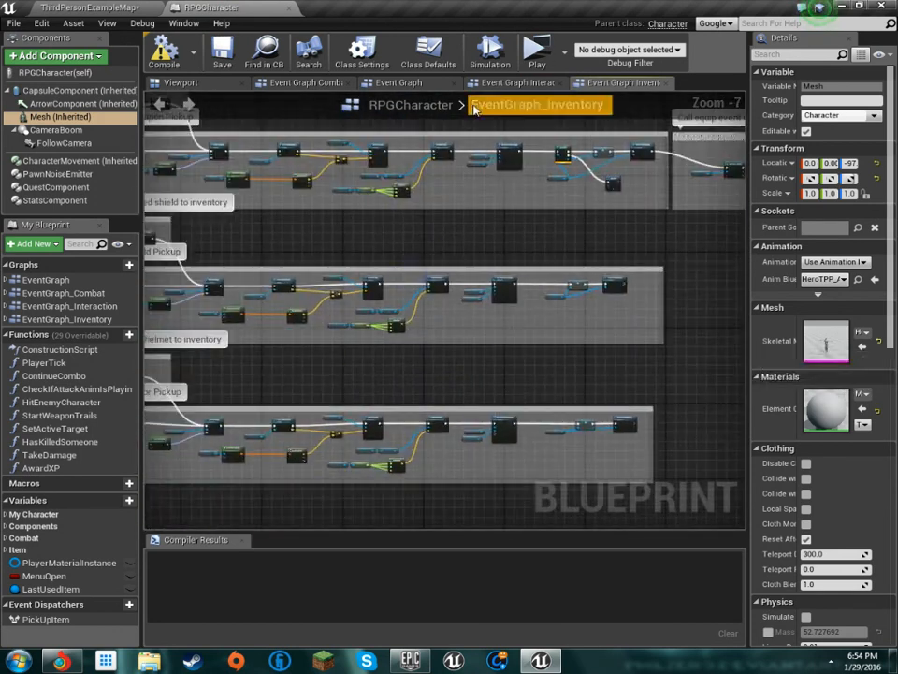
scroll(357, 228, up, 4)
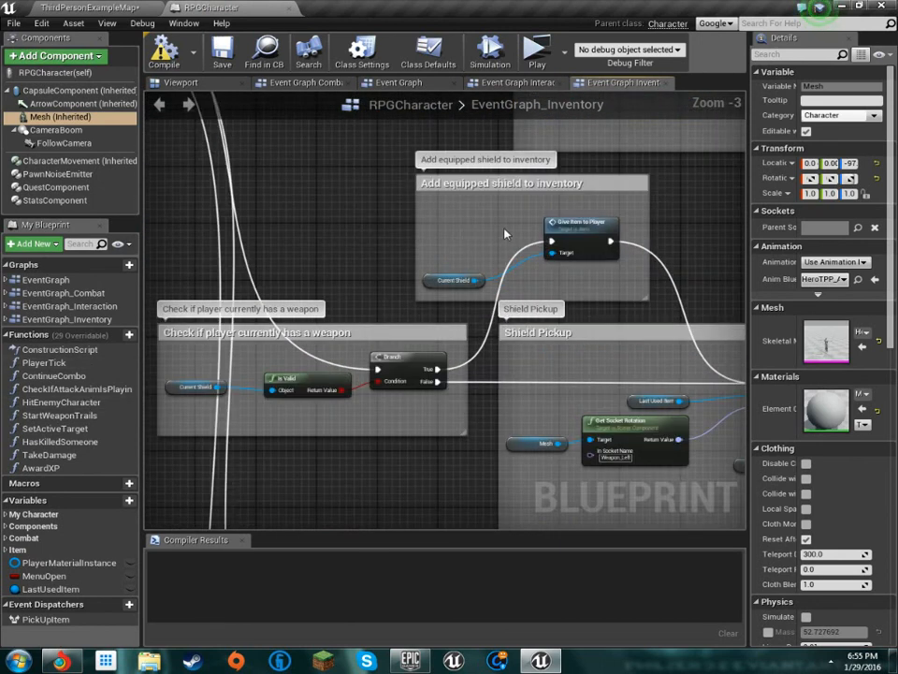
scroll(506, 233, down, 2)
Open the PlayerTick function and examine its Health and Mana Regeneration, Attack and target-rotation sections
double_click(54, 362)
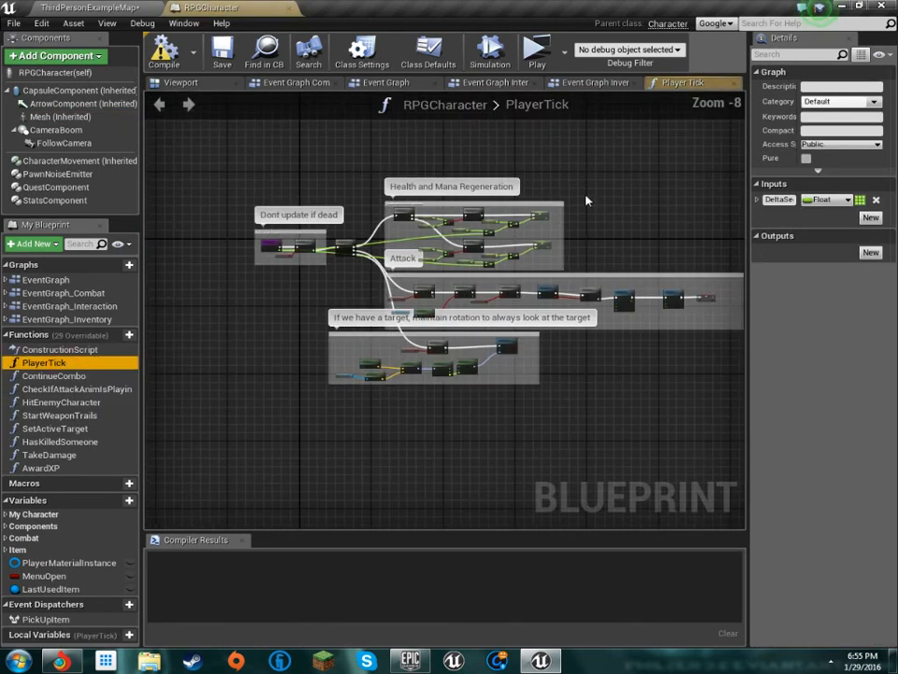
scroll(340, 278, up, 3)
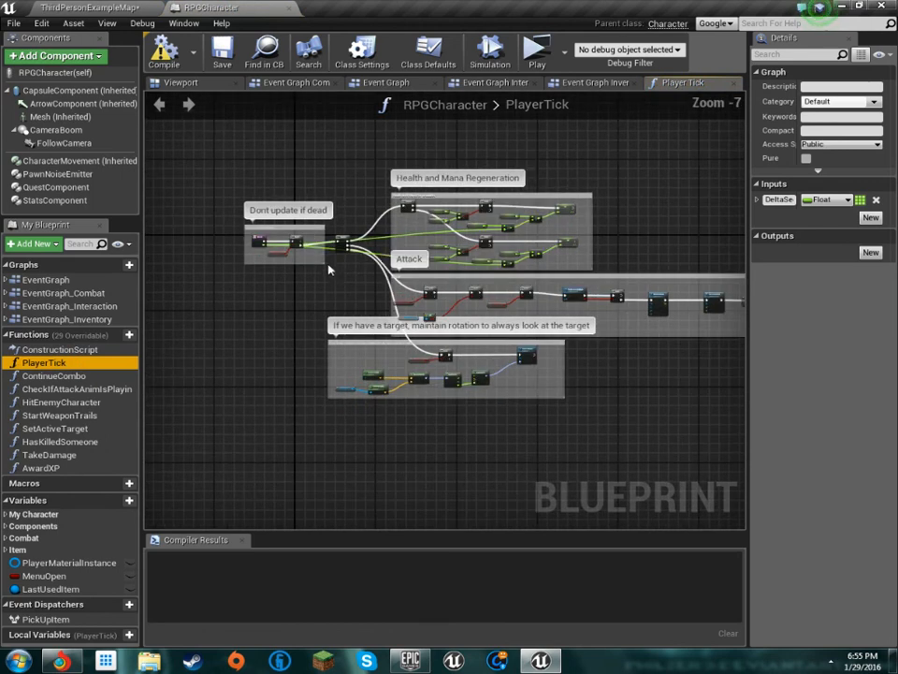
scroll(393, 243, down, 3)
scroll(424, 219, up, 4)
scroll(424, 219, down, 6)
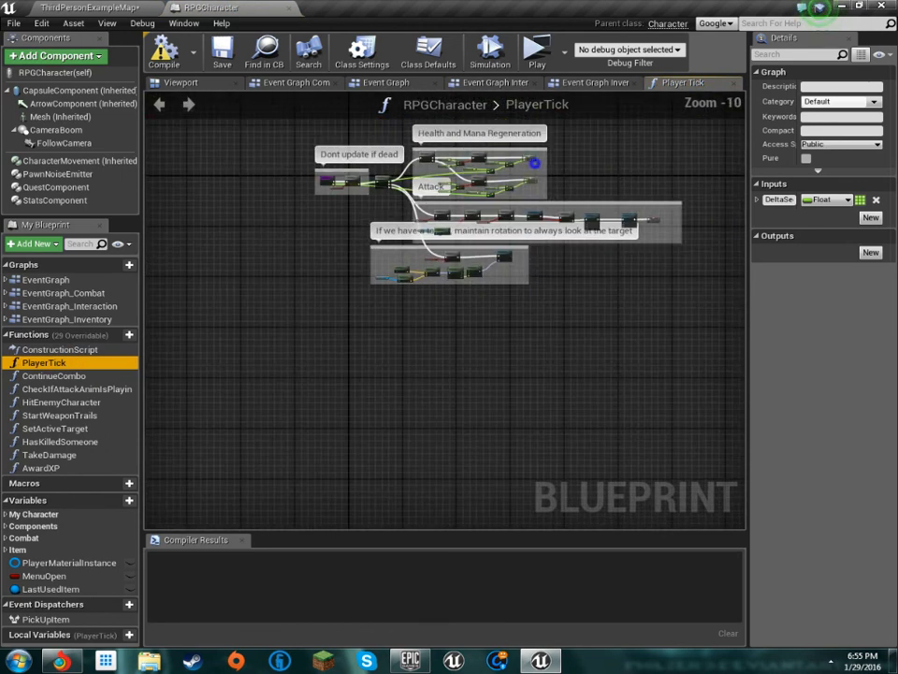
scroll(432, 253, up, 4)
scroll(437, 265, down, 2)
scroll(234, 207, up, 6)
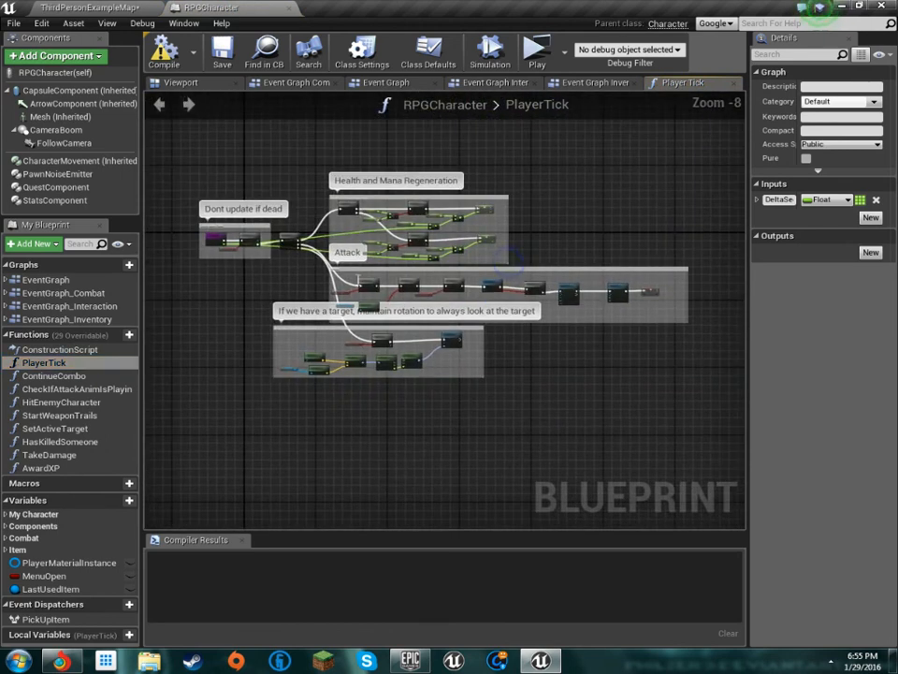
scroll(233, 207, down, 4)
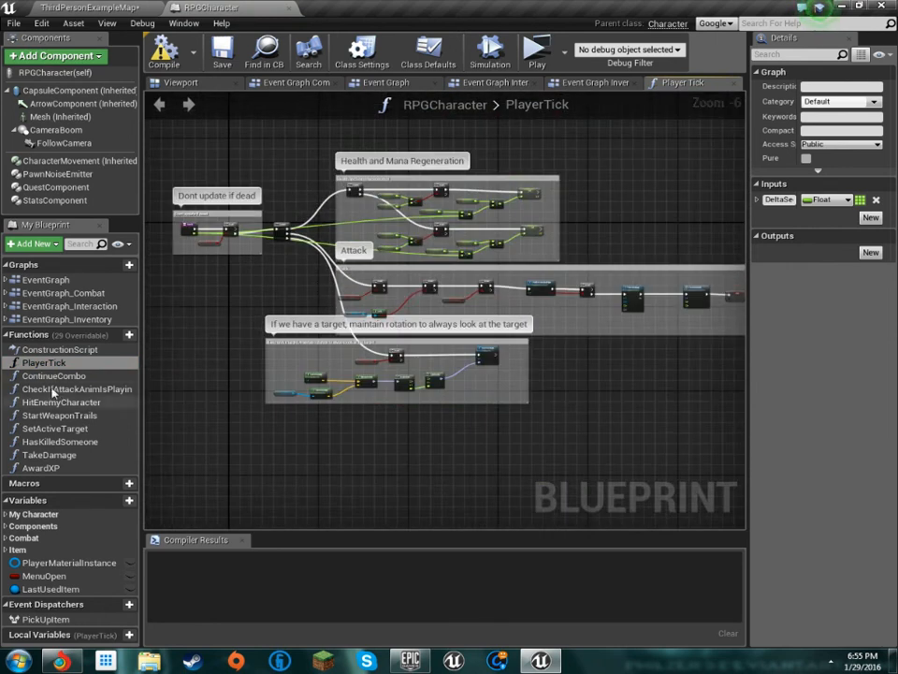
Open the ContinueCombo function and examine the attack button check, the current animation check, and the Left Swing and Stab branches
double_click(57, 375)
scroll(398, 351, up, 5)
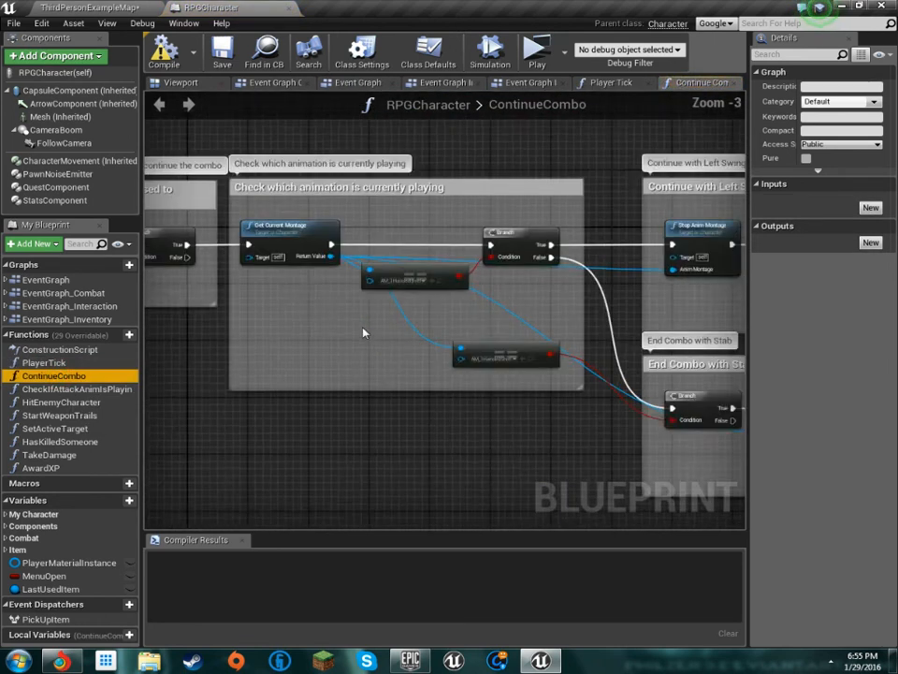
right_drag(284, 285, 672, 369)
scroll(672, 369, down, 3)
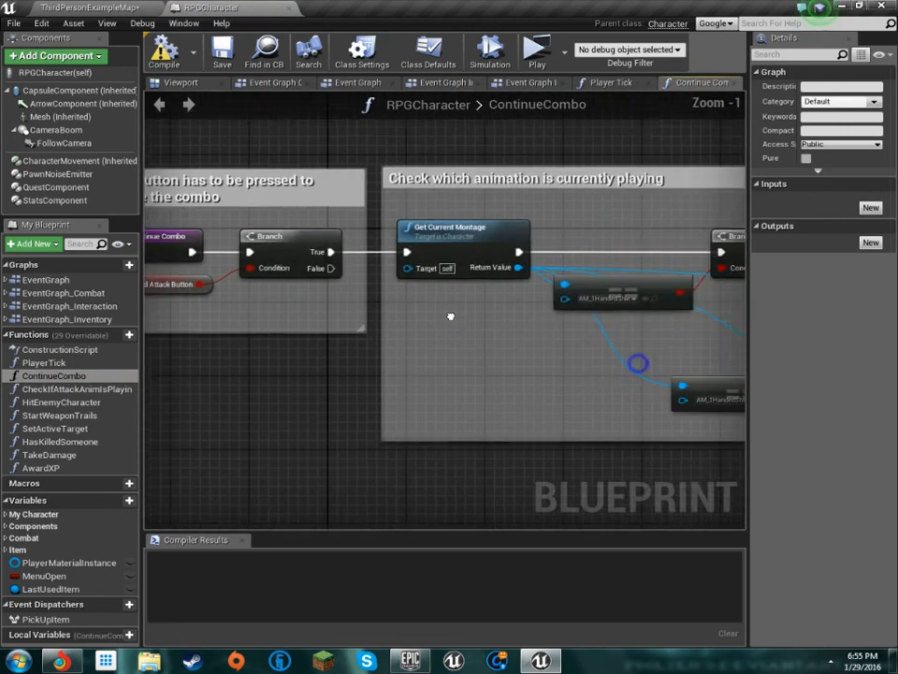
right_drag(393, 326, 97, 329)
right_drag(483, 374, 288, 298)
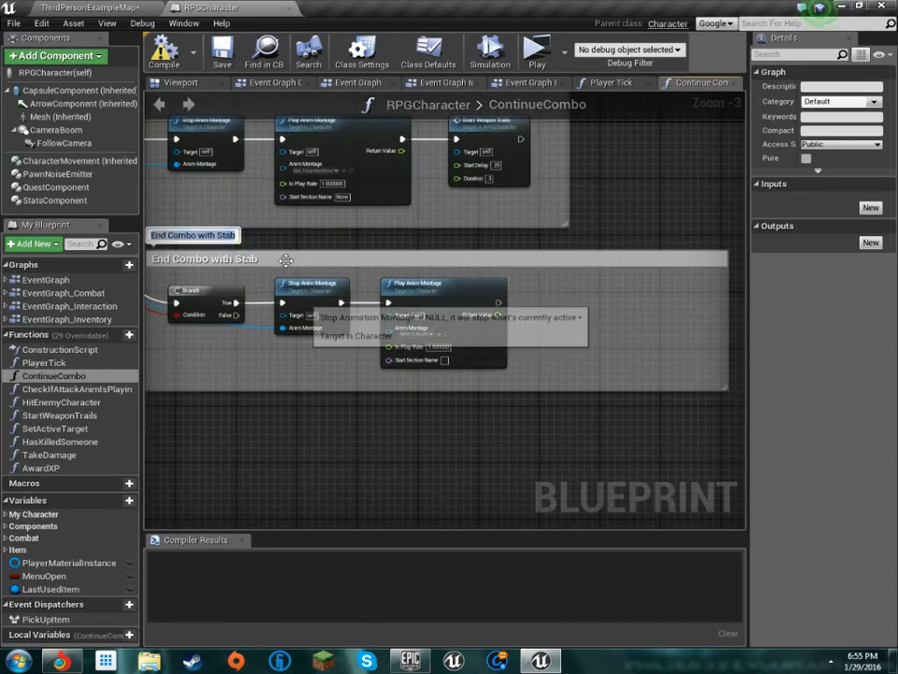
scroll(375, 308, down, 2)
scroll(375, 269, up, 2)
right_drag(375, 269, 511, 313)
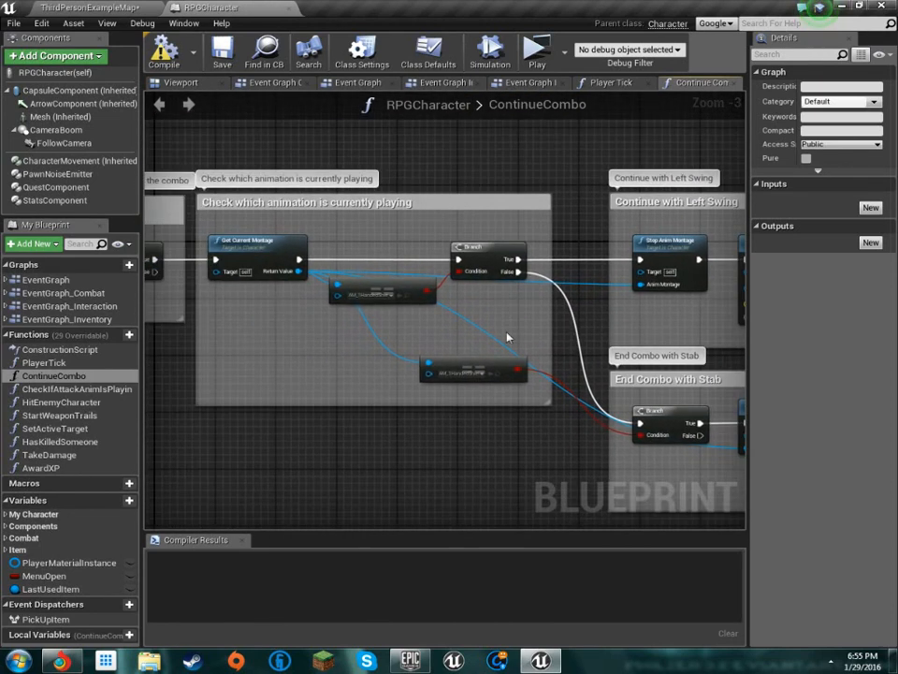
drag(489, 417, 403, 285)
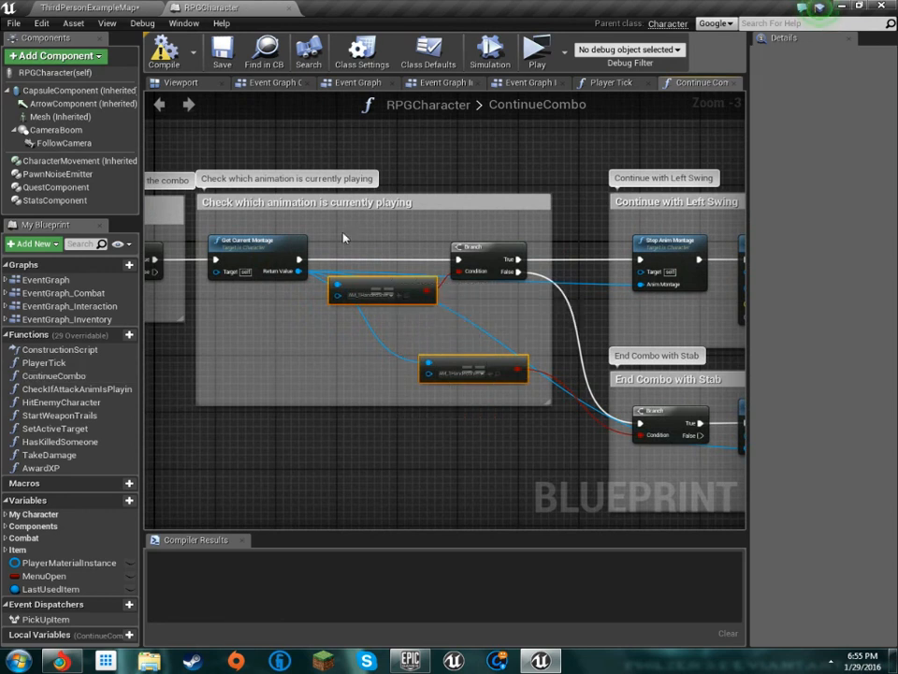
right_drag(315, 445, 613, 448)
scroll(539, 402, down, 1)
right_drag(434, 391, 326, 385)
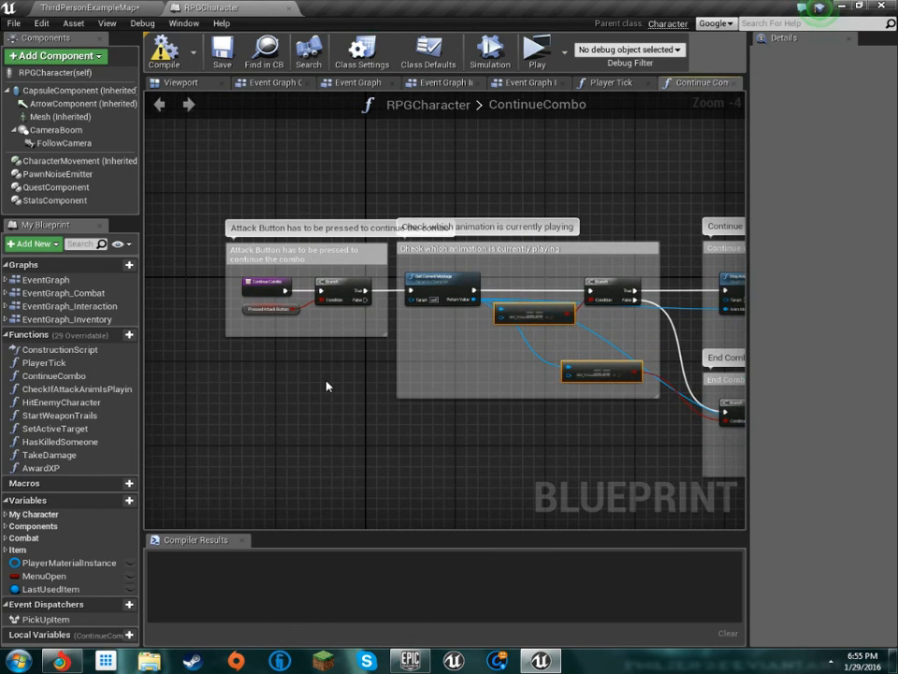
Open the CheckIfAttackAnimIsPlaying function and review how it compares the current montage with the attack animations
double_click(66, 388)
scroll(447, 408, down, 5)
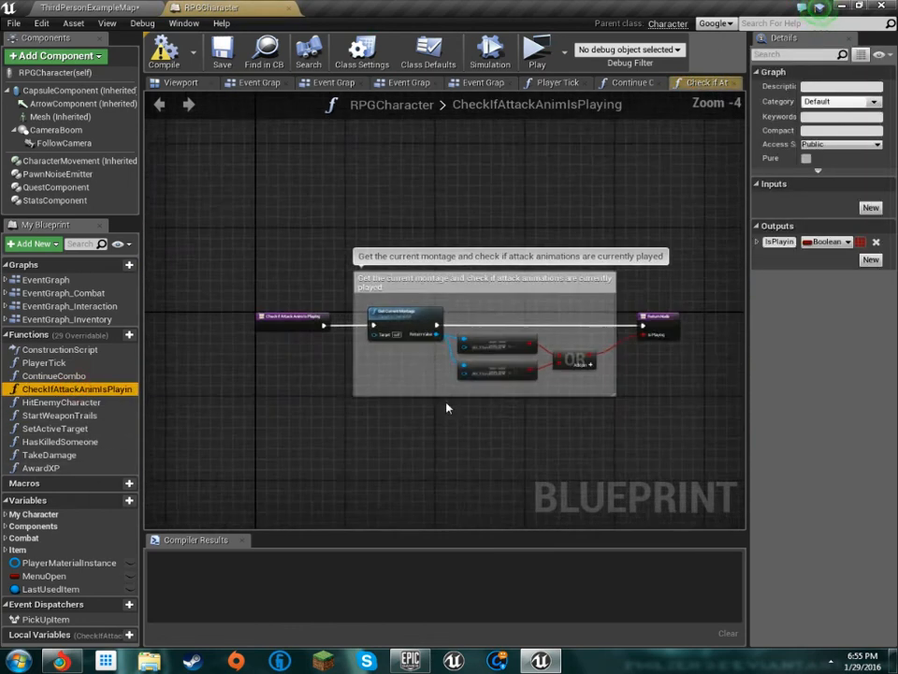
scroll(421, 402, up, 5)
scroll(421, 403, down, 1)
Open the HitEnemyCharacter function and follow its damage check, enemy notification, hit effect and Make noise sections
double_click(117, 402)
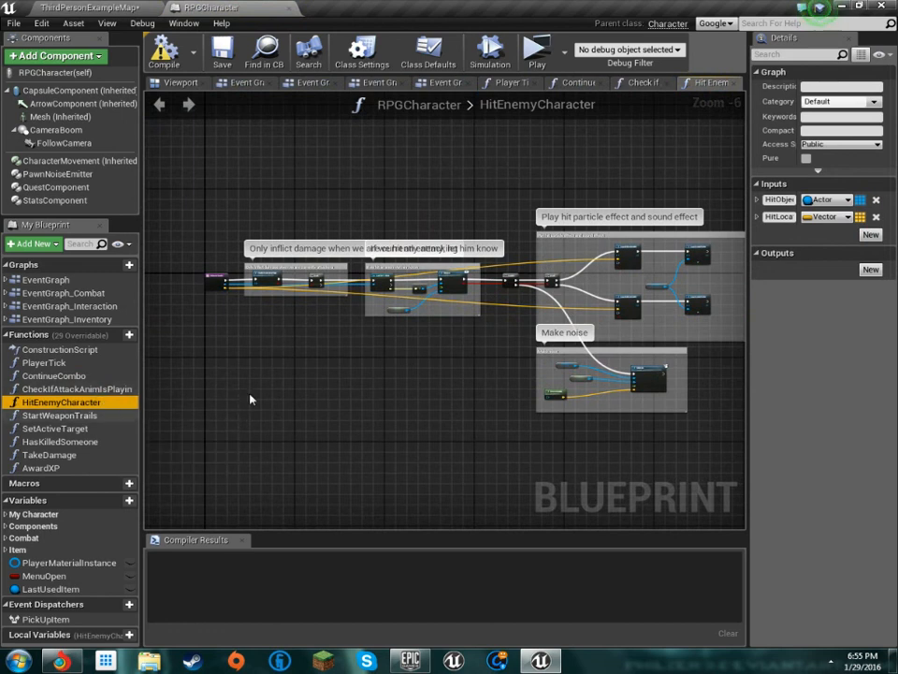
scroll(445, 294, up, 2)
scroll(412, 310, down, 1)
scroll(412, 311, down, 1)
scroll(446, 300, up, 1)
right_drag(485, 295, 321, 314)
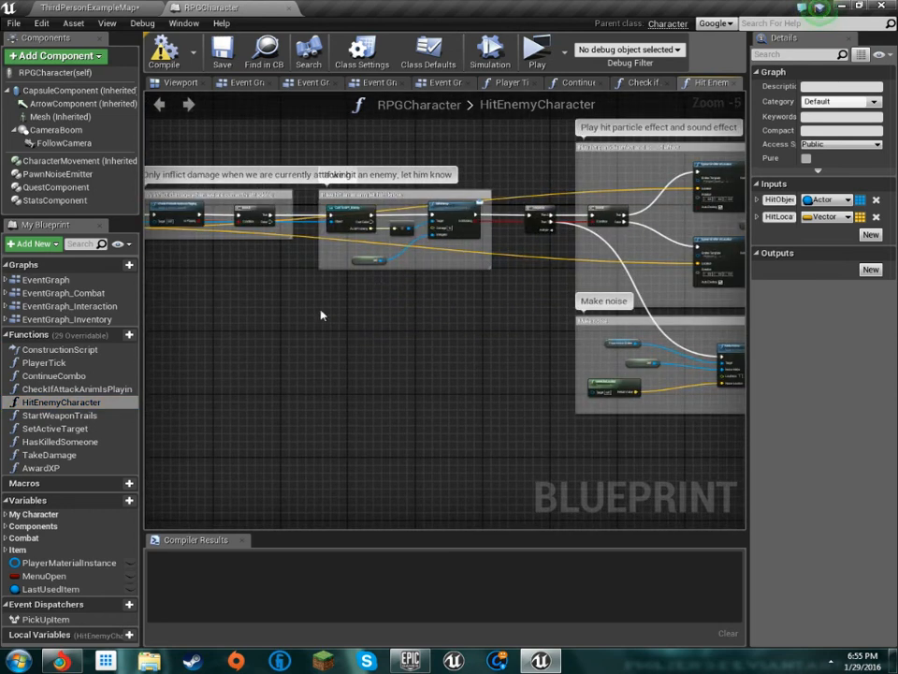
View the StartWeaponTrails, SetActiveTarget, HasKilledSomeone and TakeDamage function graphs one after another
double_click(91, 415)
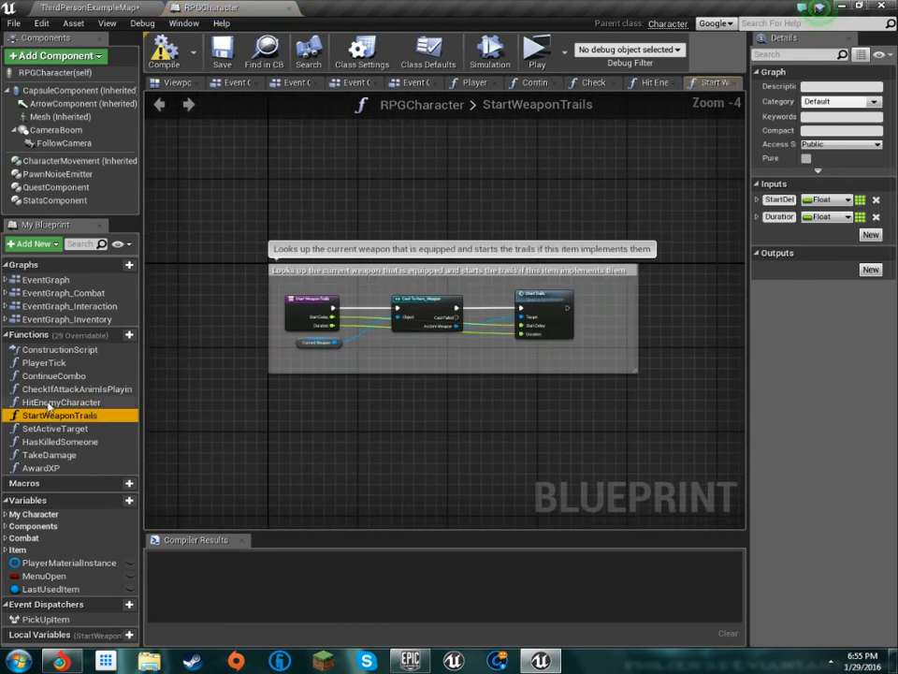
double_click(57, 429)
double_click(58, 441)
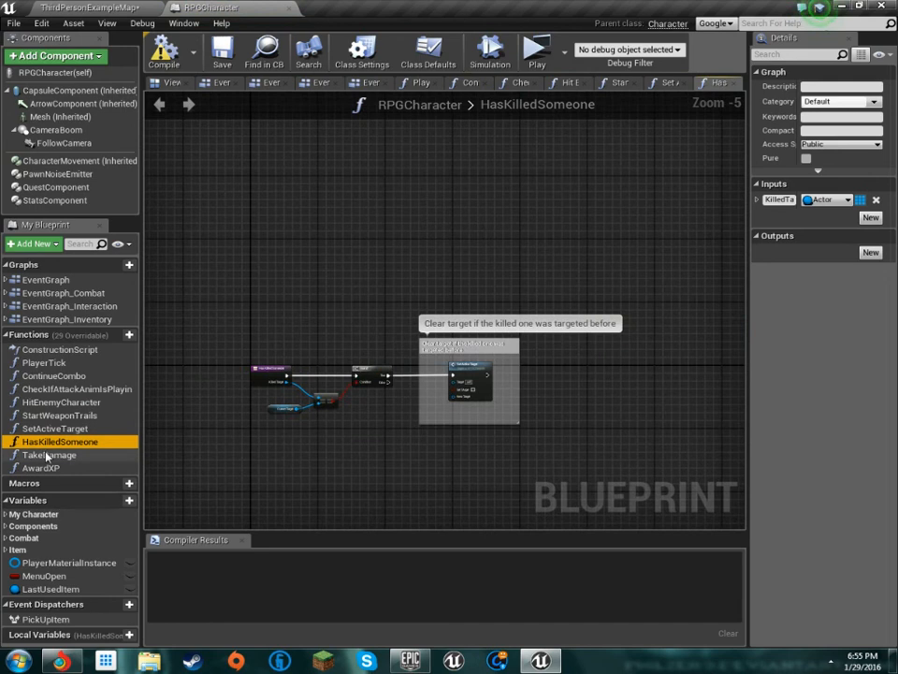
double_click(49, 455)
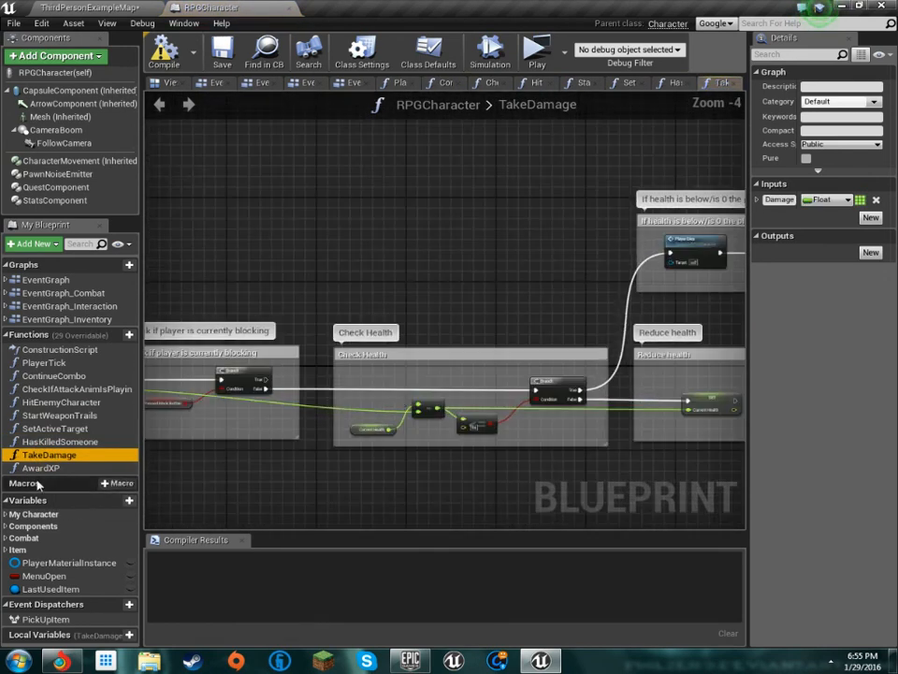
Open the AwardXP function and examine the Increase Stat by Name call inside the Add XP comment
double_click(42, 468)
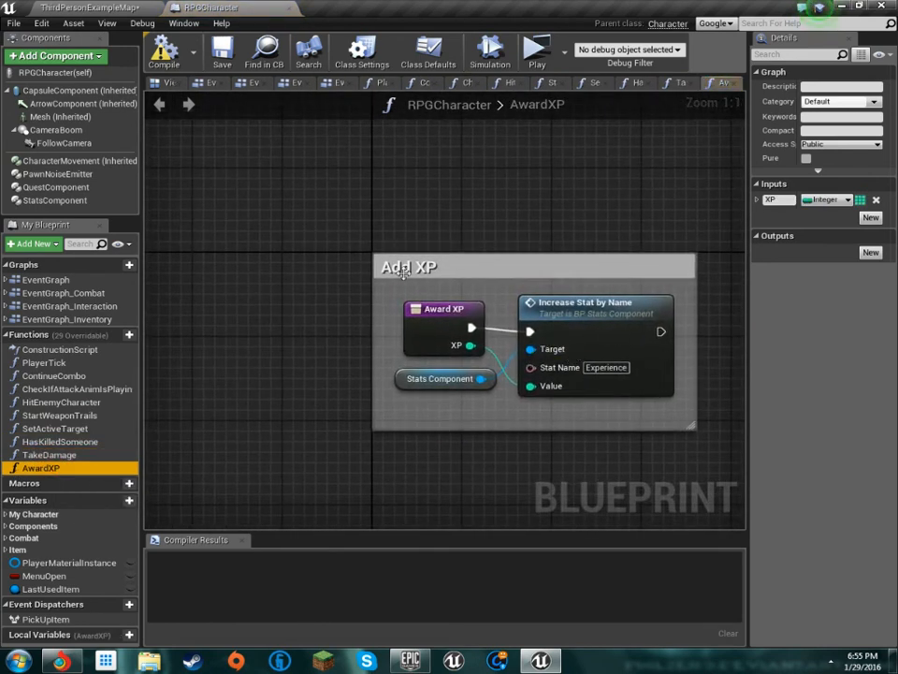
drag(361, 266, 650, 467)
click(650, 465)
drag(619, 412, 255, 124)
drag(343, 245, 707, 538)
click(570, 299)
right_drag(572, 299, 482, 529)
drag(263, 223, 670, 516)
click(630, 455)
drag(694, 474, 219, 213)
drag(218, 213, 307, 320)
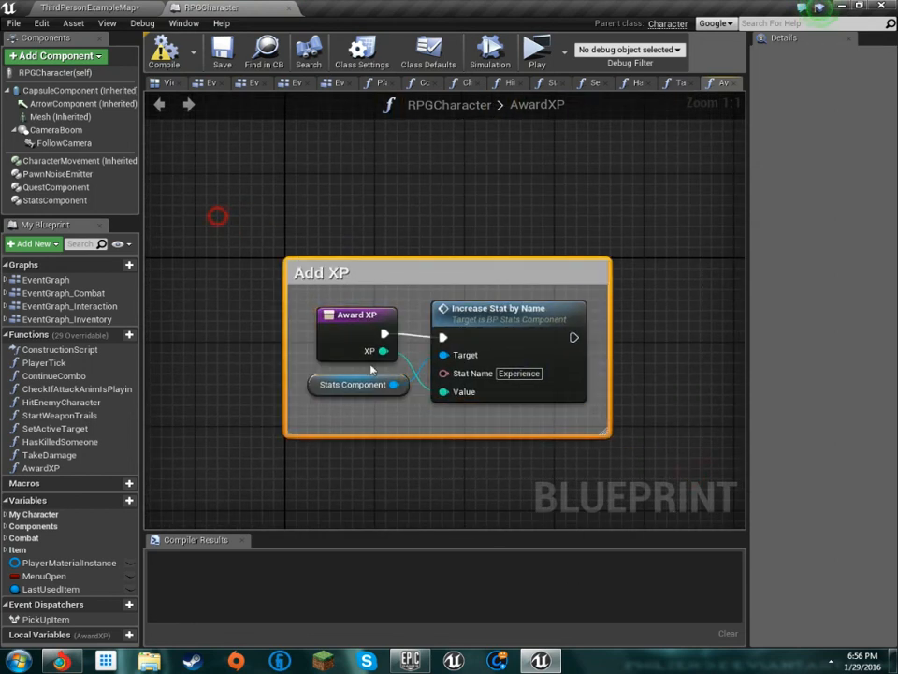
click(661, 406)
drag(232, 187, 693, 463)
click(687, 451)
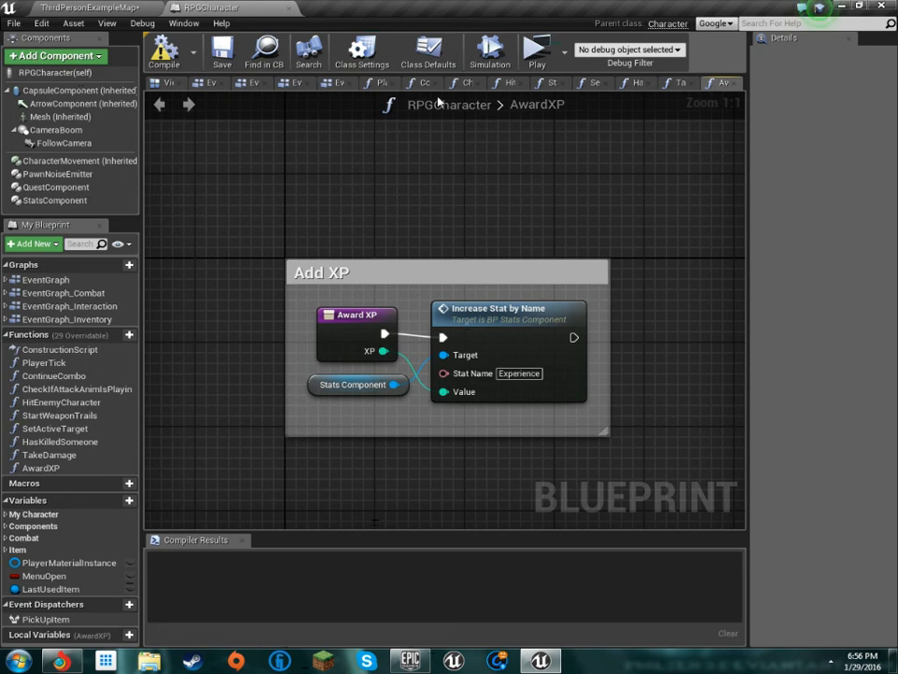
Close the graphs of HitEnemyCharacter, ContinueCombo, CheckIfAttackAnimIsPlaying, StartWeaponTrails, SetActiveTarget and PlayerTick
click(520, 84)
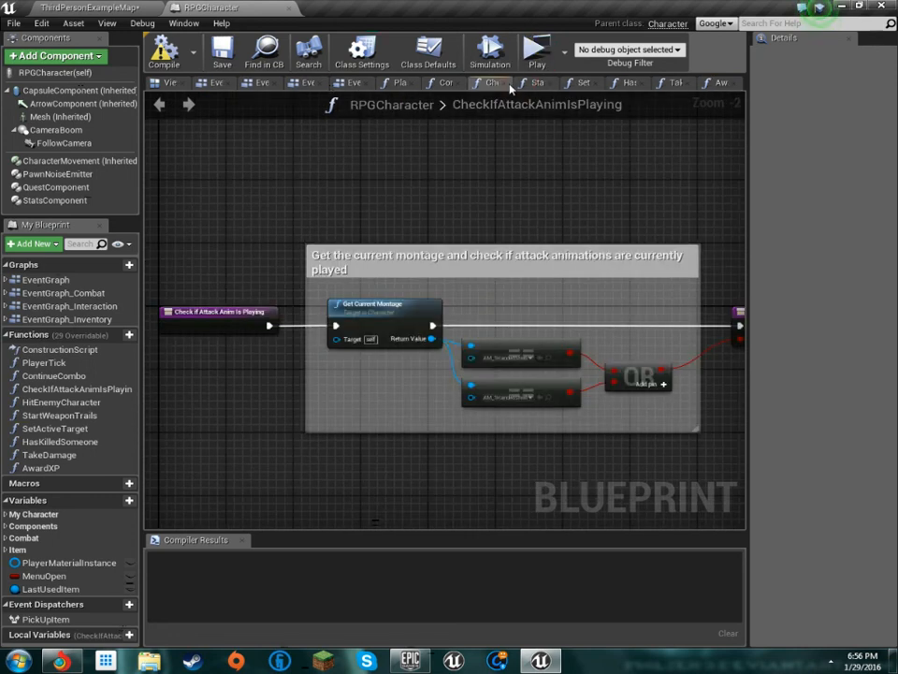
click(448, 83)
click(485, 84)
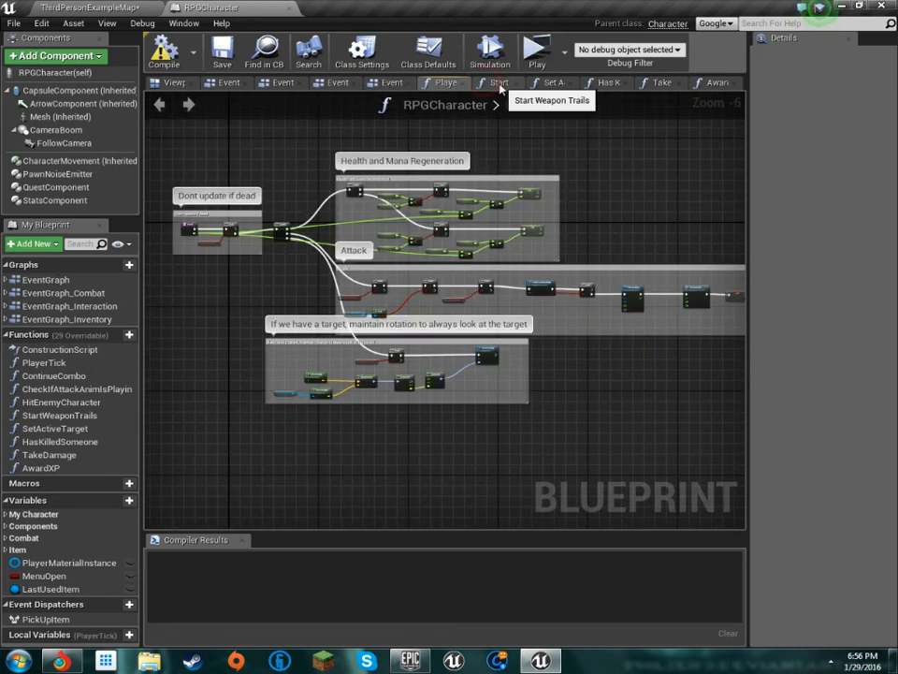
click(513, 84)
click(518, 83)
click(536, 84)
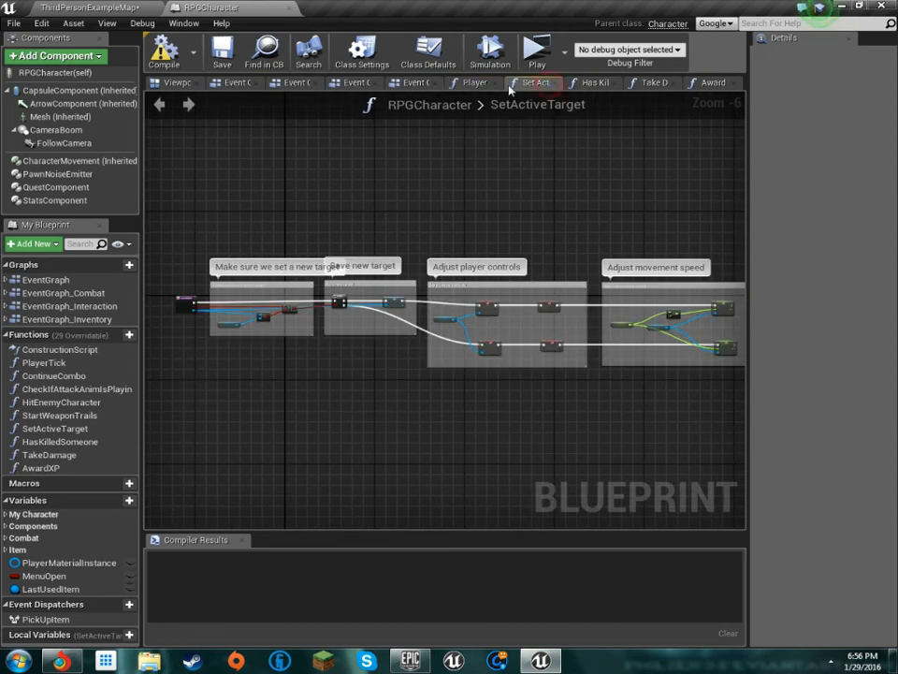
click(496, 84)
click(536, 84)
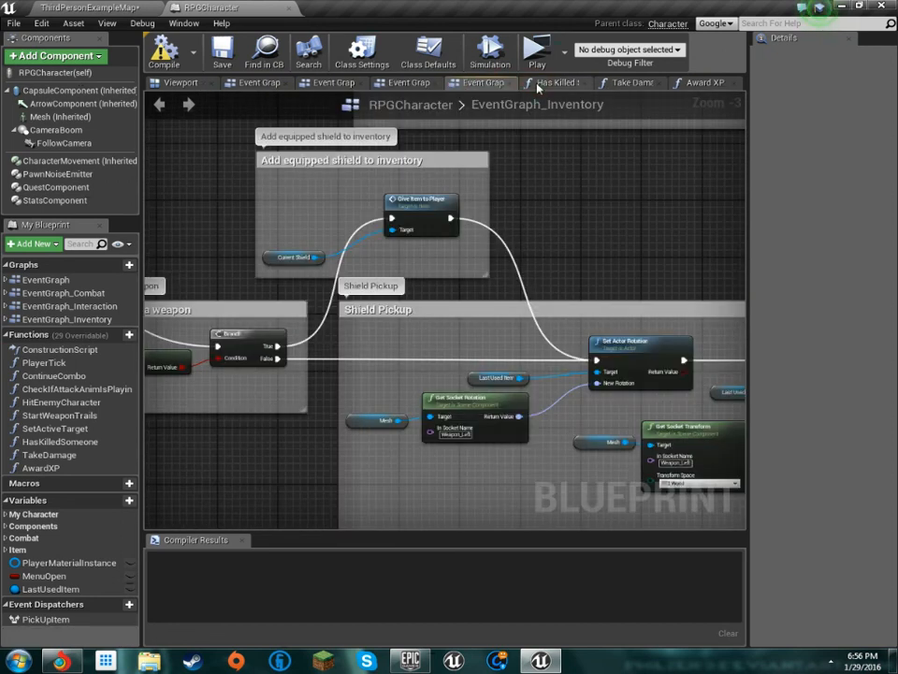
Close the inventory, interaction and combat event graphs plus the HasKilledSomeone, TakeDamage and AwardXP graphs, keeping the Viewport and main Event Graph
click(508, 84)
click(562, 83)
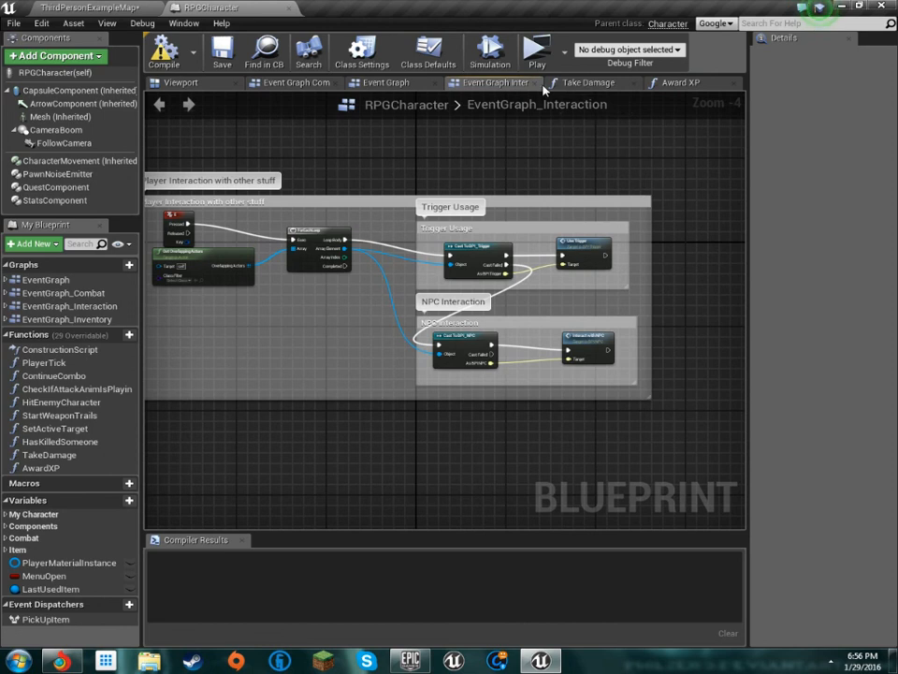
click(542, 84)
click(559, 84)
click(558, 84)
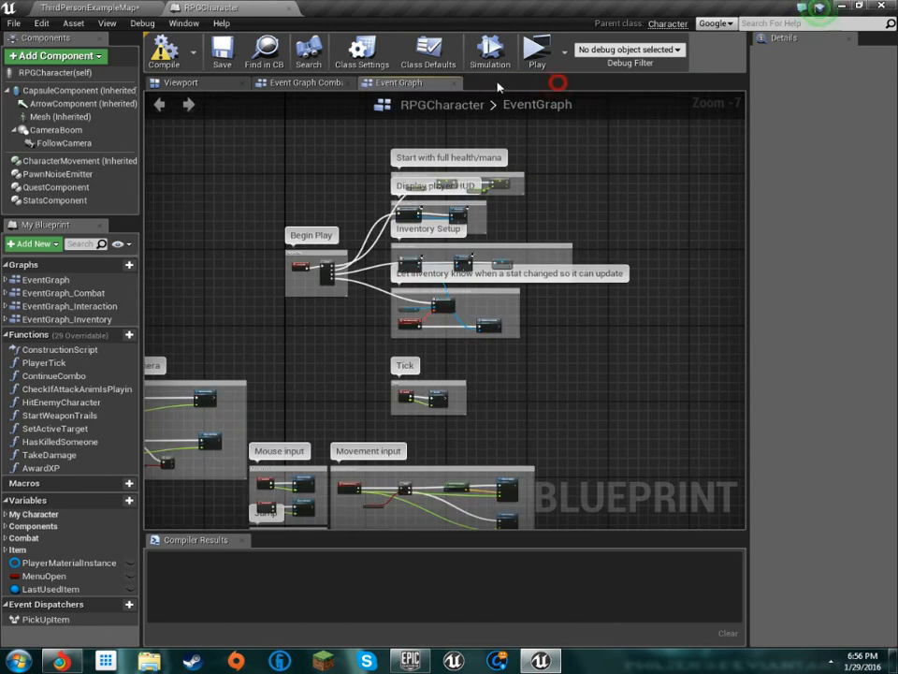
click(348, 83)
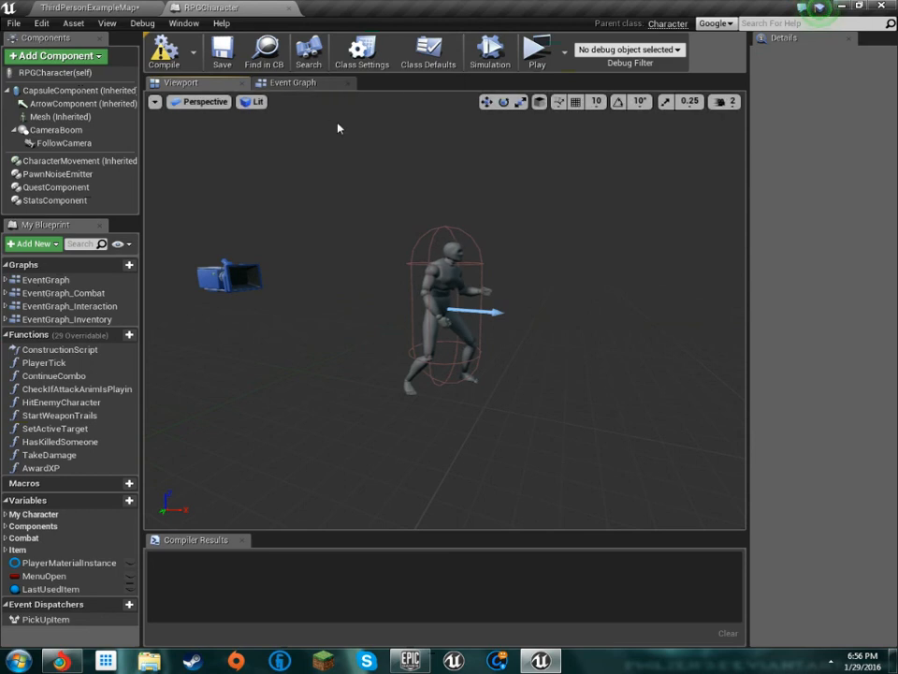
mouse_move(446, 308)
right_down()
mouse_move(451, 302)
mouse_move(418, 315)
mouse_move(372, 306)
mouse_move(428, 327)
mouse_move(375, 314)
mouse_move(412, 309)
mouse_move(418, 322)
mouse_move(446, 309)
right_up()
Return to ThirdPersonExampleMap and open the Item blueprint from RPGStarterKit's Blueprints/ItemSystem folder
click(114, 8)
scroll(66, 569, up, 1)
scroll(94, 575, down, 4)
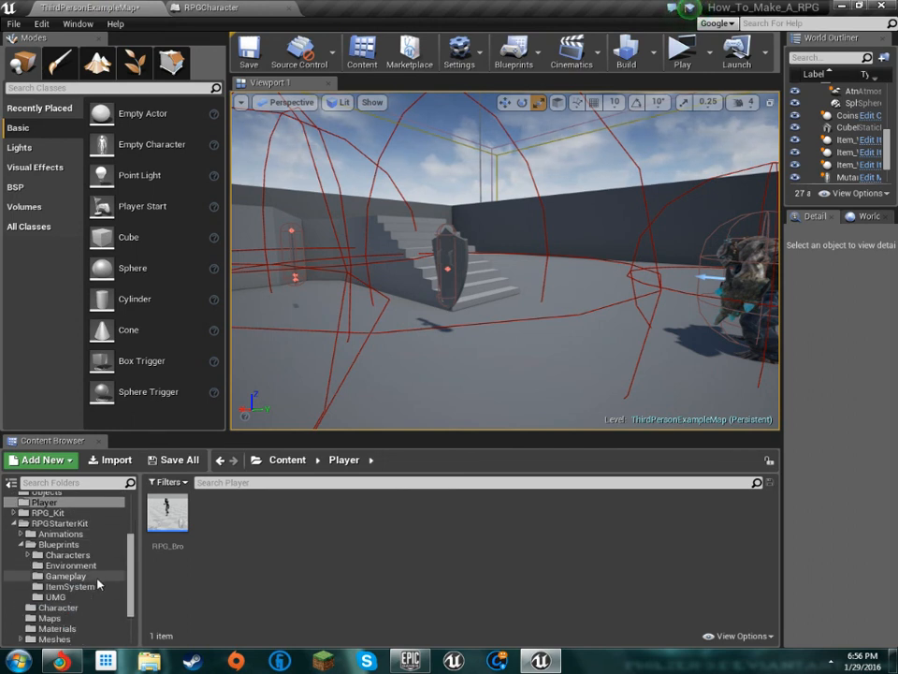
click(102, 591)
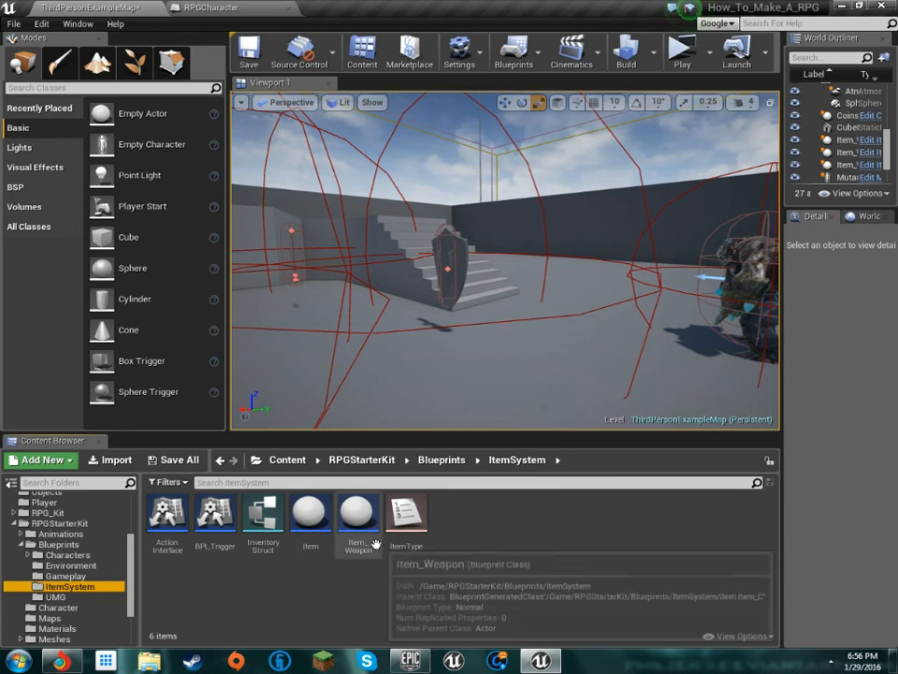
click(309, 518)
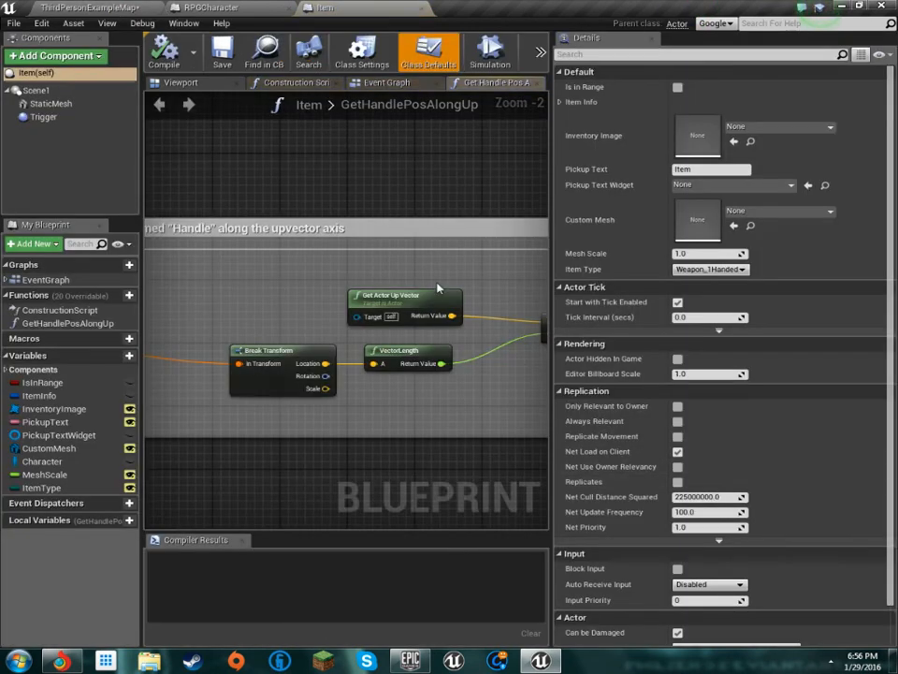
Examine the commented "Handle" socket node group in the GetHandlePosAlongUp function graph
scroll(435, 284, down, 10)
scroll(406, 227, up, 5)
right_drag(411, 214, 264, 196)
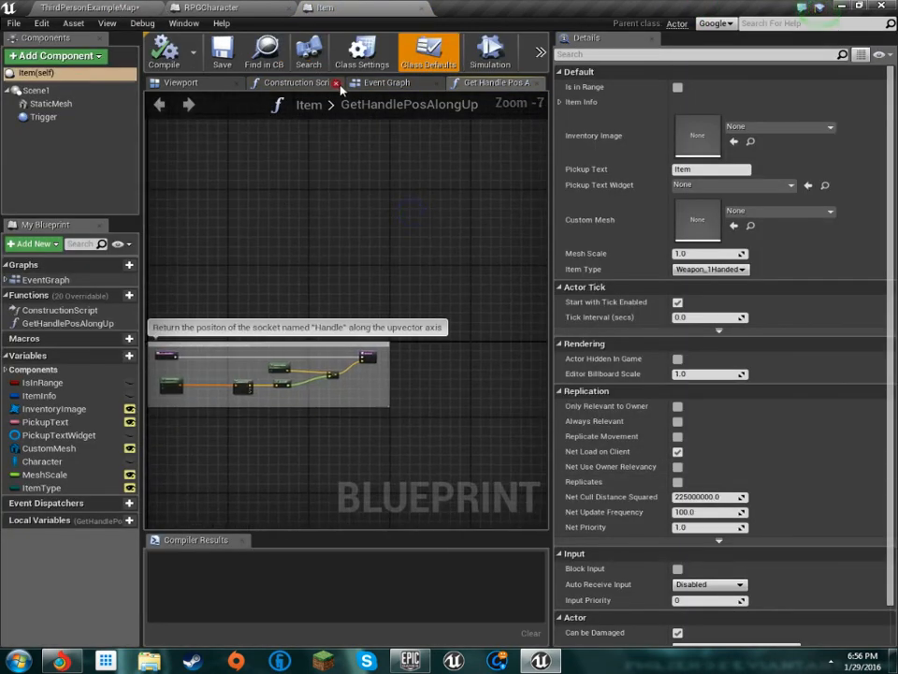
Open the Item blueprint's Event Graph and look over the pickup event and add-to-inventory comment groups
click(356, 86)
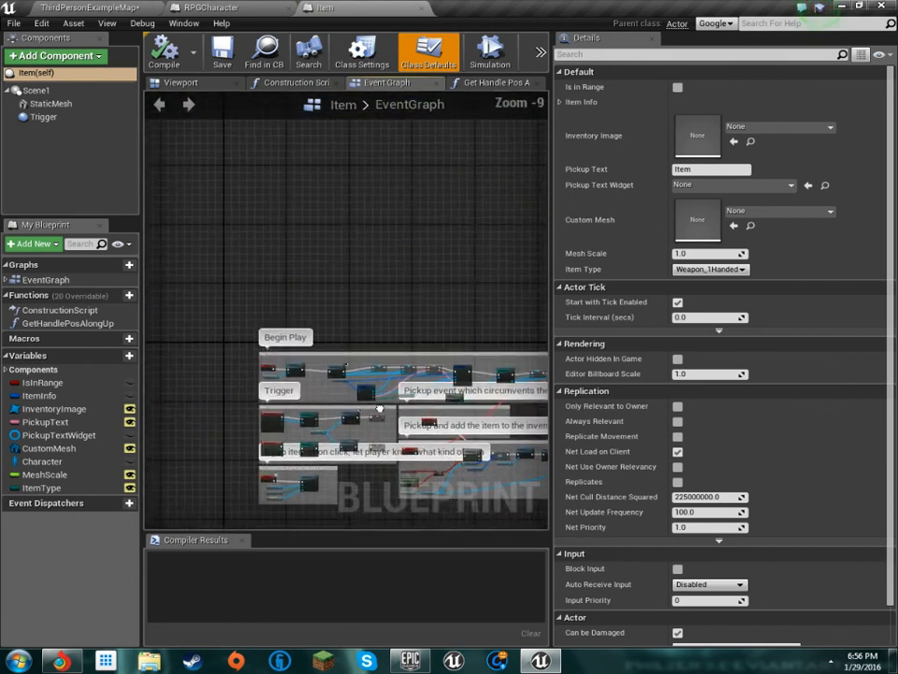
right_drag(397, 310, 280, 280)
scroll(280, 280, up, 1)
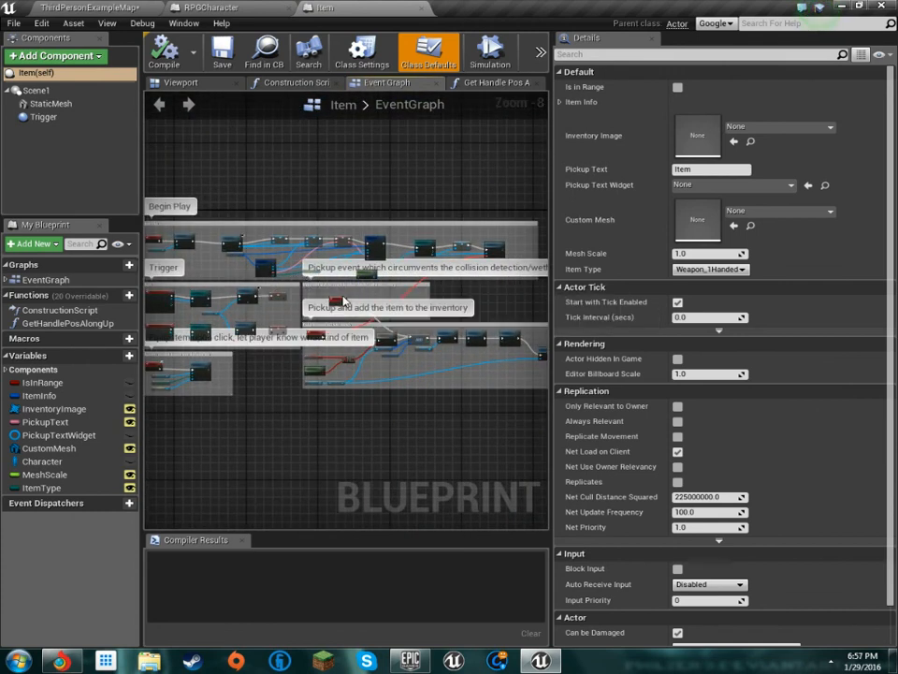
scroll(344, 297, up, 6)
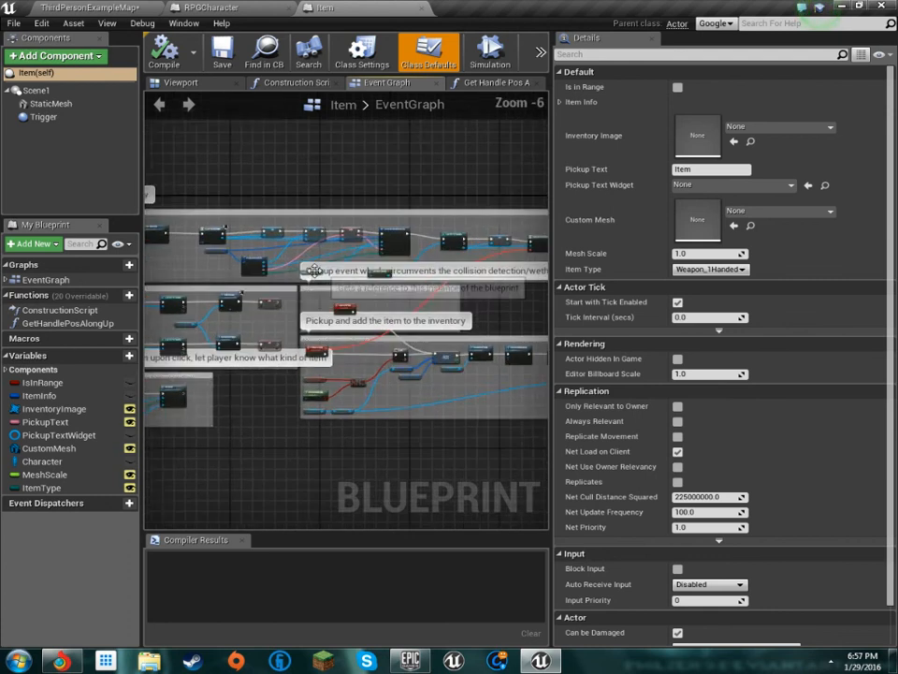
scroll(344, 297, down, 4)
right_drag(413, 281, 290, 307)
Examine the Begin Play, Trigger and equip-on-click comment groups in Item's Event Graph
mouse_move(178, 201)
mouse_down()
mouse_move(347, 251)
mouse_move(559, 335)
mouse_move(521, 331)
mouse_move(522, 323)
mouse_up()
right_drag(475, 361, 458, 313)
right_drag(451, 457, 389, 413)
drag(441, 425, 167, 288)
right_drag(249, 405, 361, 405)
right_drag(297, 402, 376, 400)
mouse_move(306, 396)
right_down()
mouse_move(381, 392)
mouse_move(307, 490)
right_up()
scroll(261, 371, up, 3)
right_drag(348, 430, 270, 457)
scroll(328, 378, down, 3)
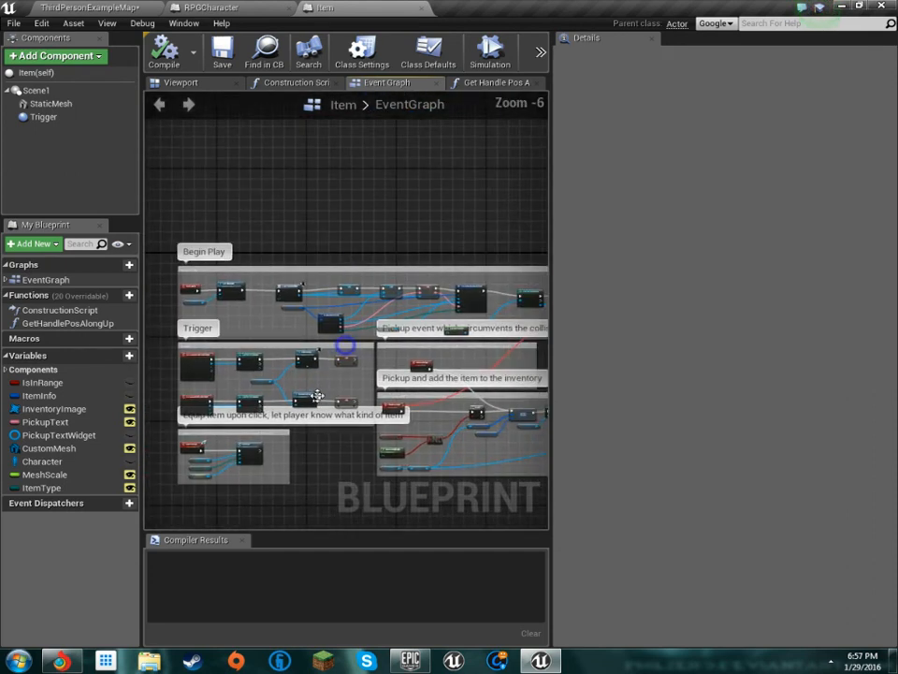
Go back to the GetHandlePosAlongUp function graph and view its whole comment group
click(477, 89)
scroll(297, 375, down, 2)
right_drag(297, 373, 440, 345)
click(339, 306)
right_drag(281, 454, 242, 323)
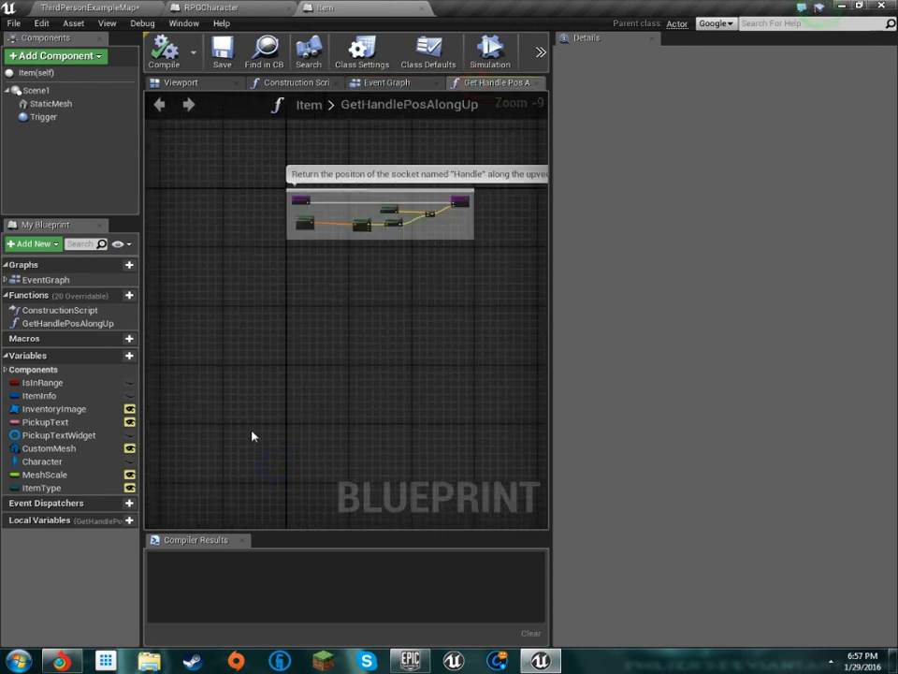
right_drag(368, 295, 315, 361)
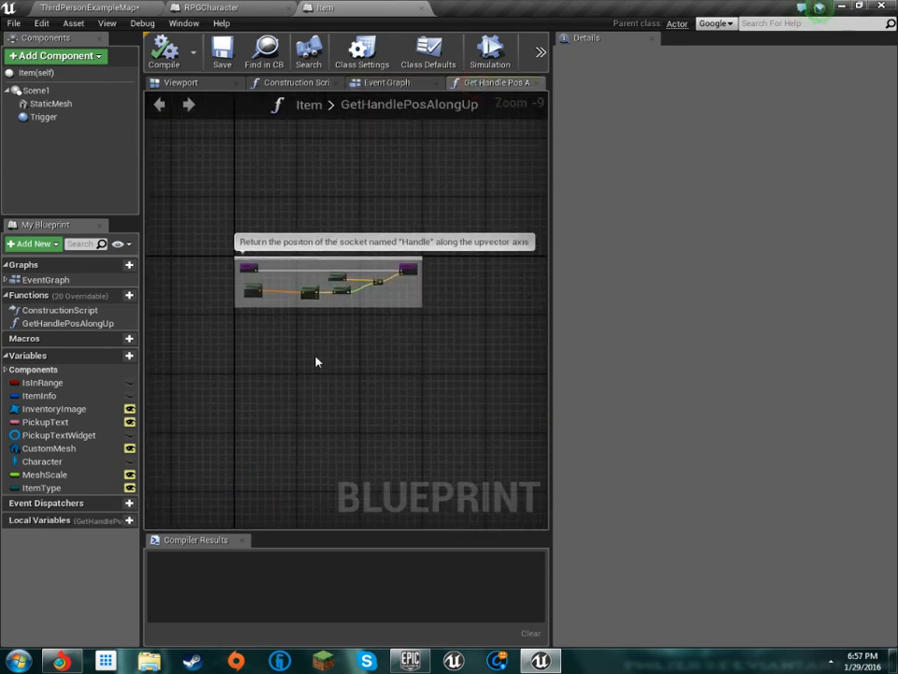
Return to Item's Event Graph and view all of its comment groups together
click(387, 83)
scroll(402, 257, down, 2)
right_drag(374, 245, 366, 289)
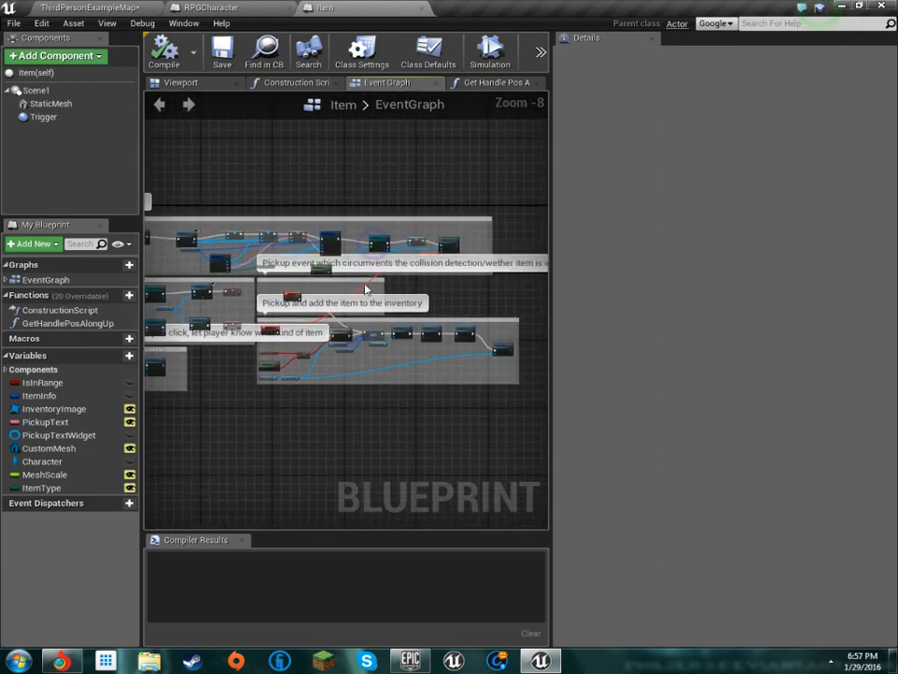
scroll(479, 268, down, 1)
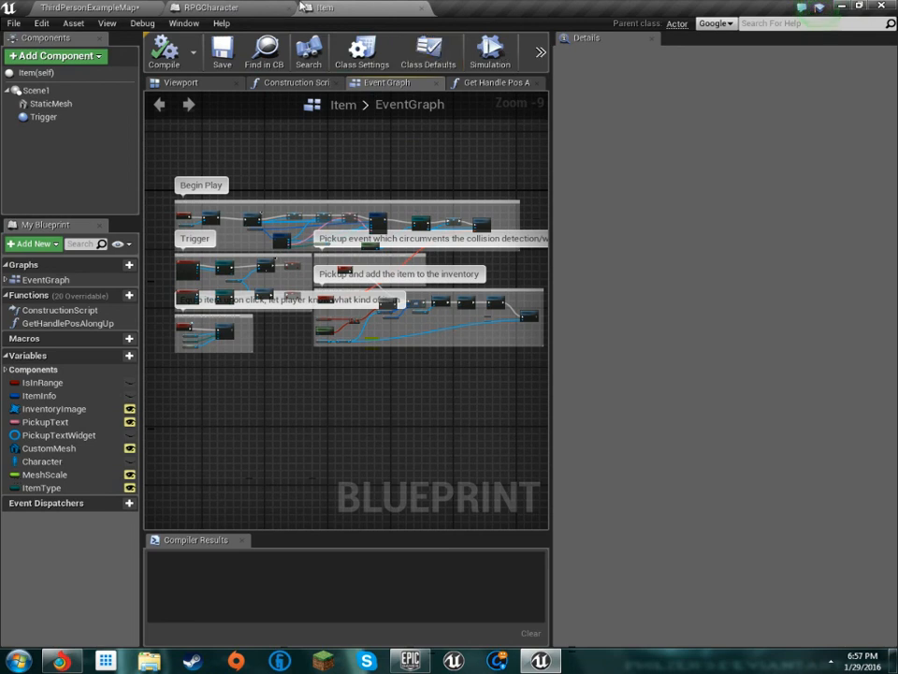
Open the Item_Weapon blueprint from the level's ItemSystem folder and examine its Weapon Trails nodes
click(223, 7)
click(129, 7)
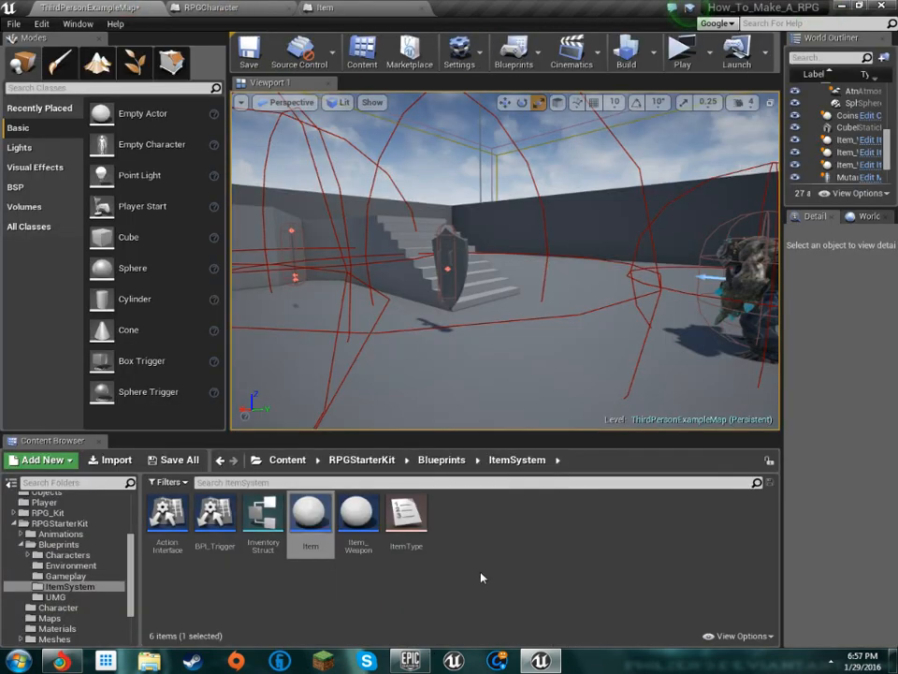
double_click(344, 537)
scroll(270, 247, down, 9)
right_drag(271, 247, 307, 277)
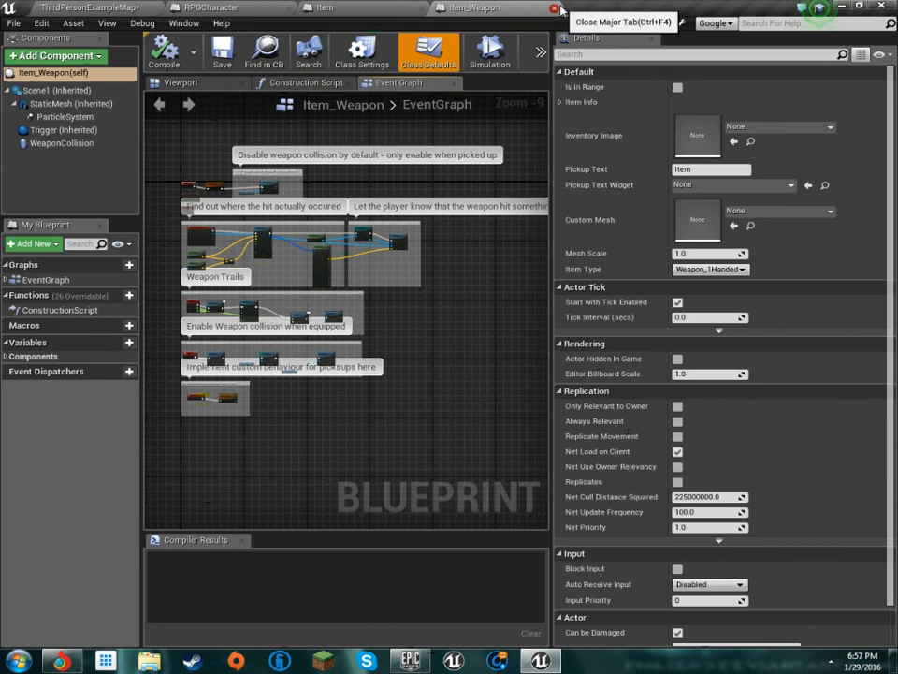
scroll(208, 322, up, 7)
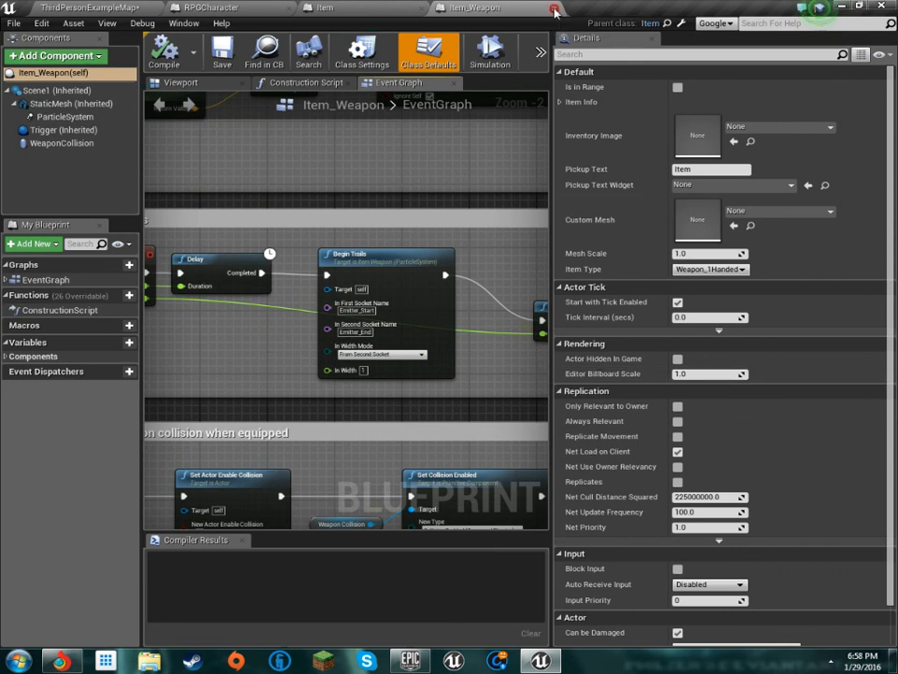
Close the Item_Weapon, Item and RPGCharacter blueprints, leaving only ThirdPersonExampleMap open
click(546, 8)
click(422, 8)
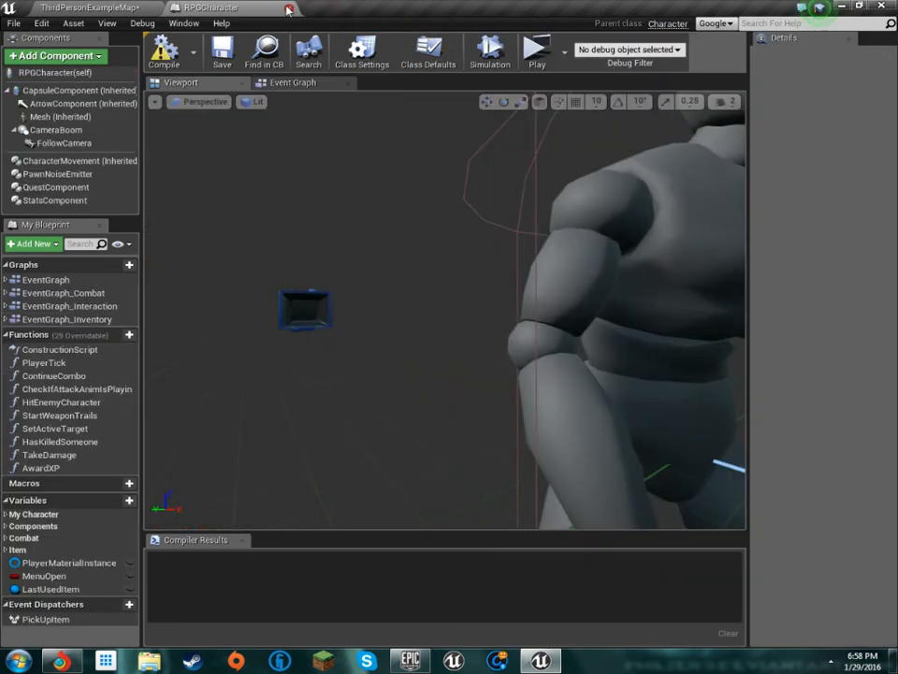
click(291, 7)
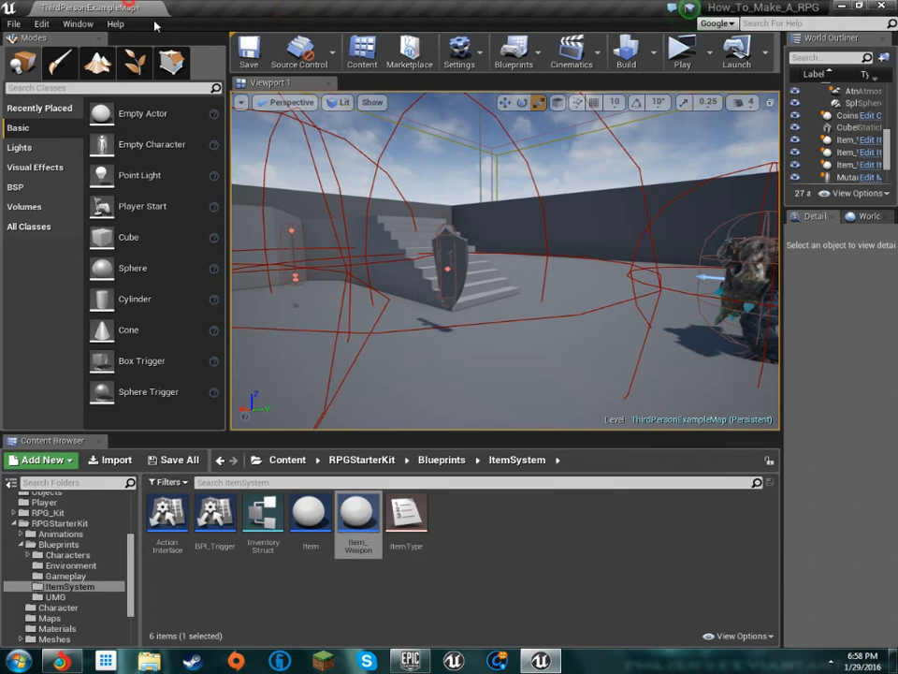
Select the shield pickup in the level and open the Inventory widget from RPGStarterKit's Blueprints/UMG folder
click(54, 597)
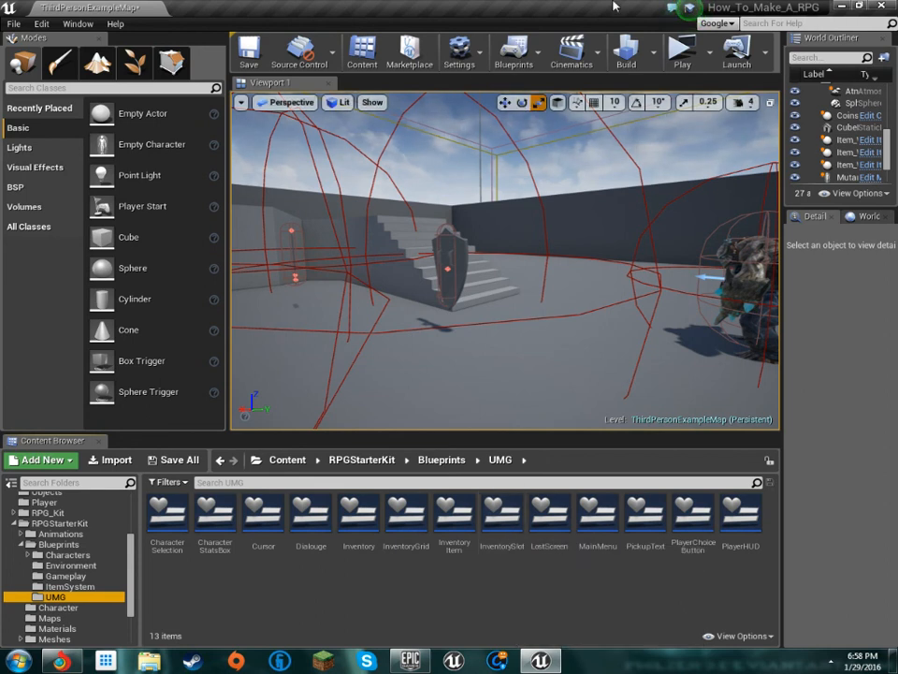
right_drag(546, 272, 536, 270)
click(488, 253)
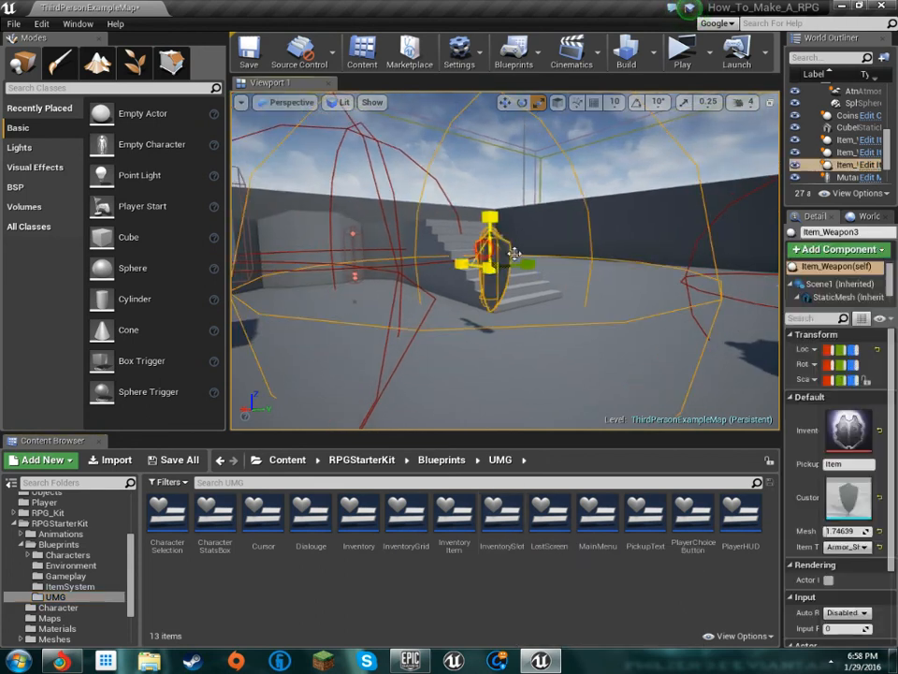
double_click(375, 538)
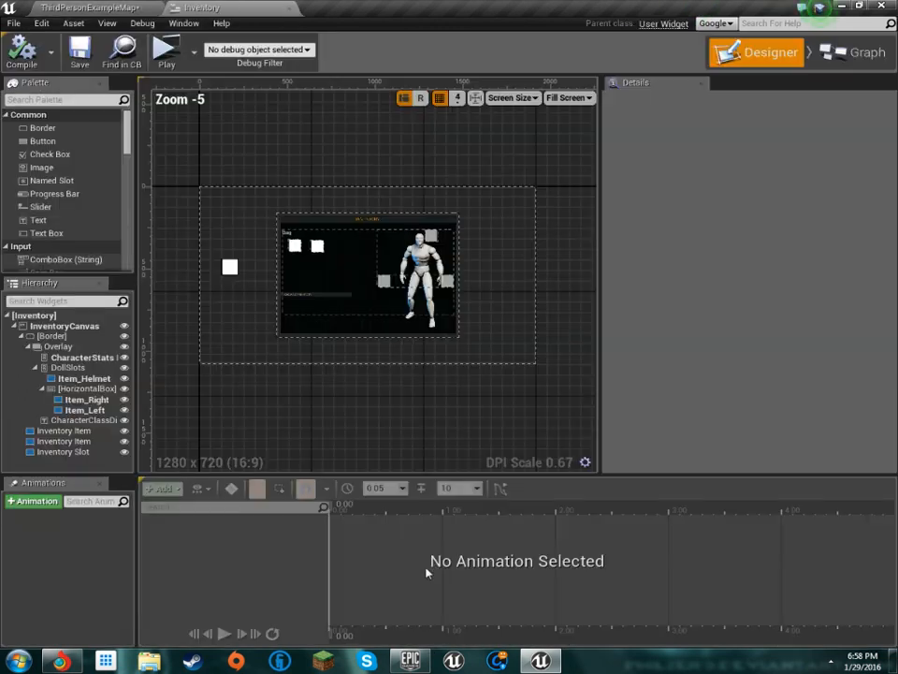
Inspect the two Inventory Item widgets in the Bag area, finishing with InventoryCanvas selected
scroll(318, 309, up, 4)
scroll(299, 324, down, 6)
scroll(299, 323, up, 9)
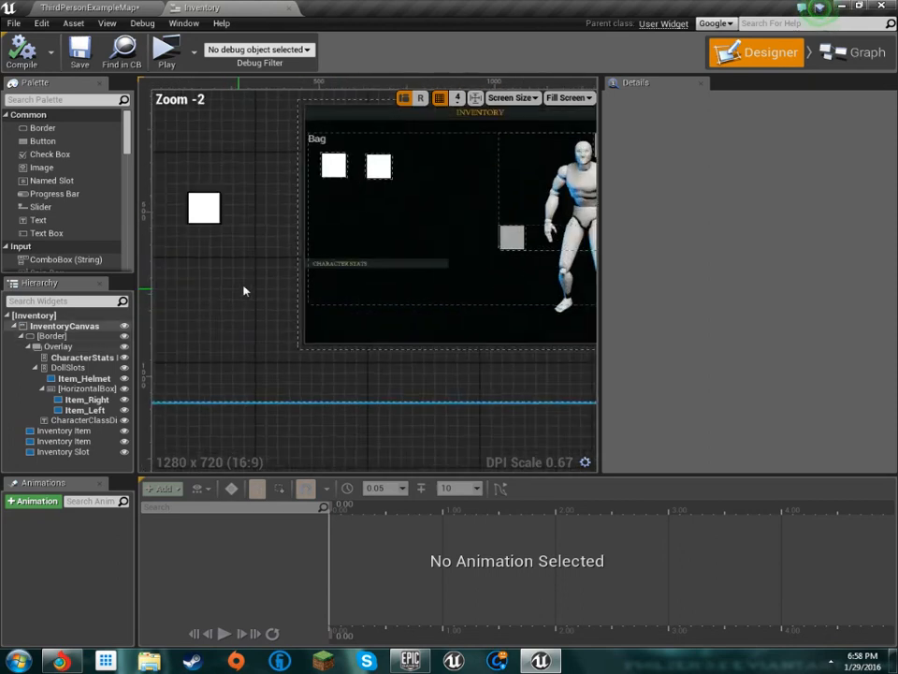
click(305, 245)
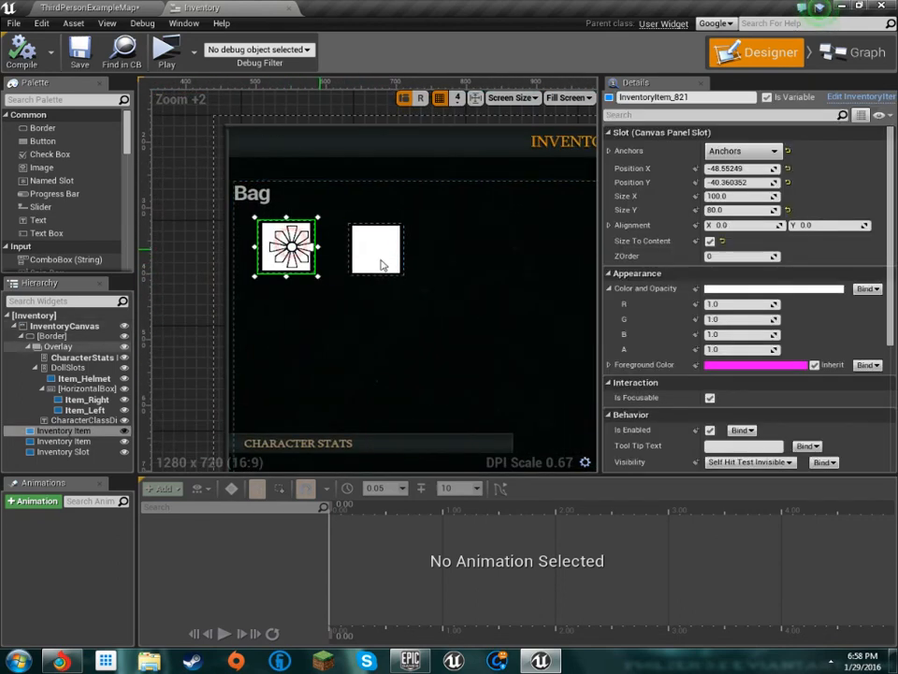
click(376, 252)
right_drag(363, 299, 331, 251)
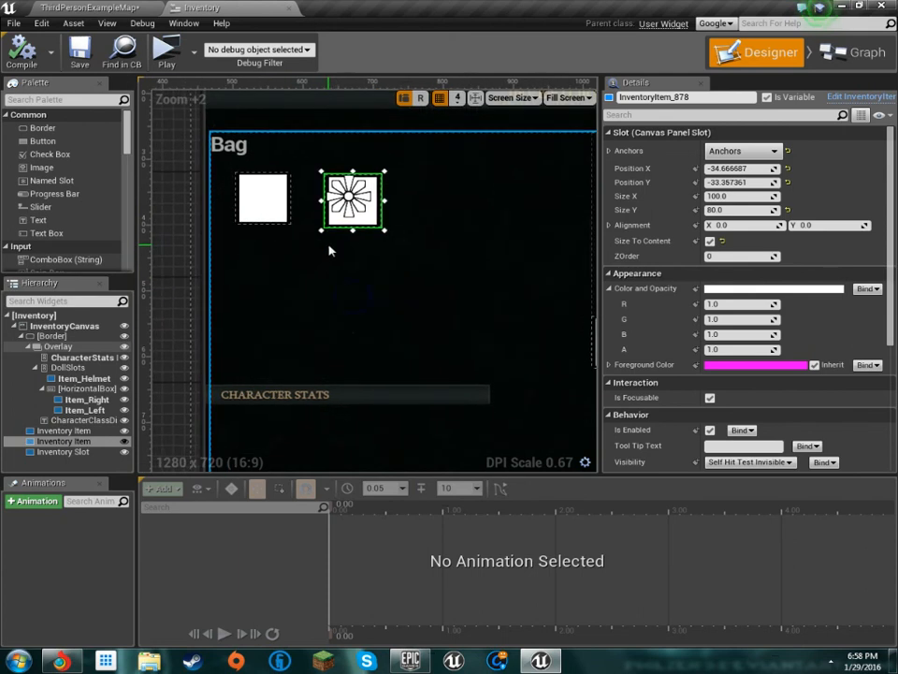
click(266, 199)
click(162, 306)
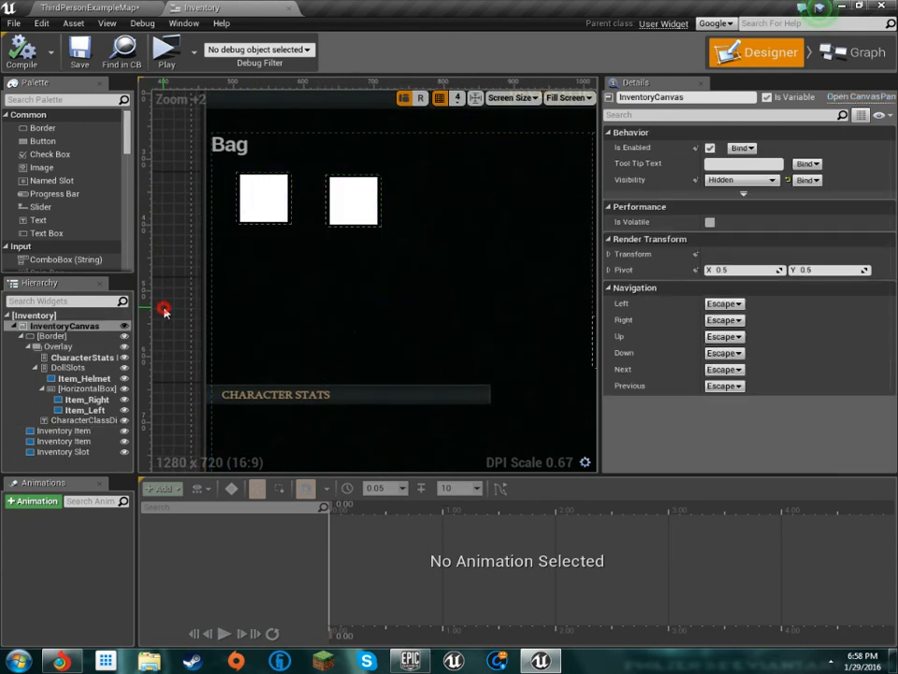
Inspect the standalone Inventory Slot widget and the Overlay that holds the bag and character figure
scroll(339, 352, up, 2)
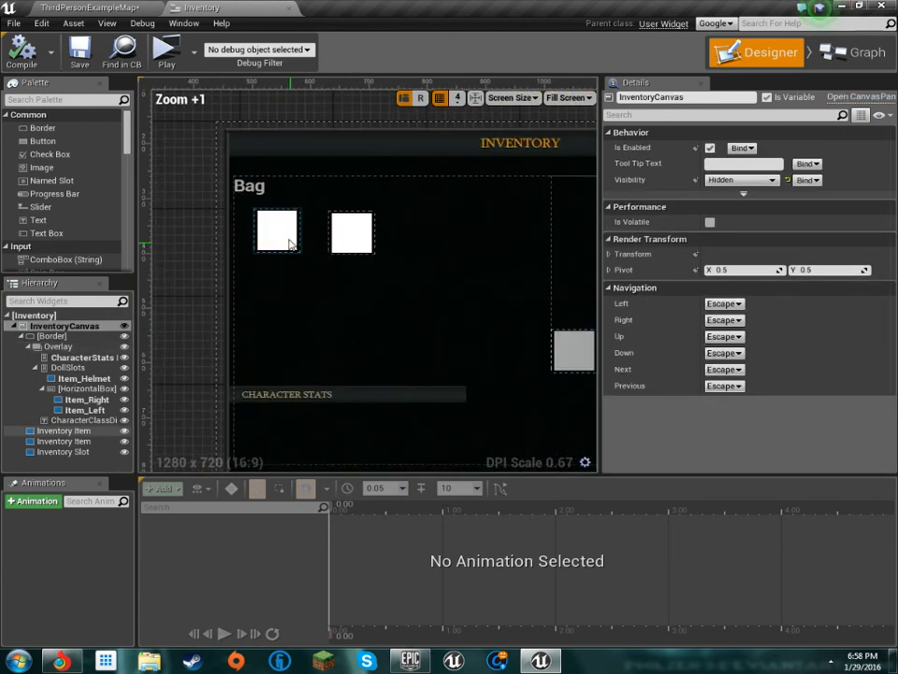
scroll(261, 277, down, 4)
right_drag(261, 277, 333, 279)
click(288, 270)
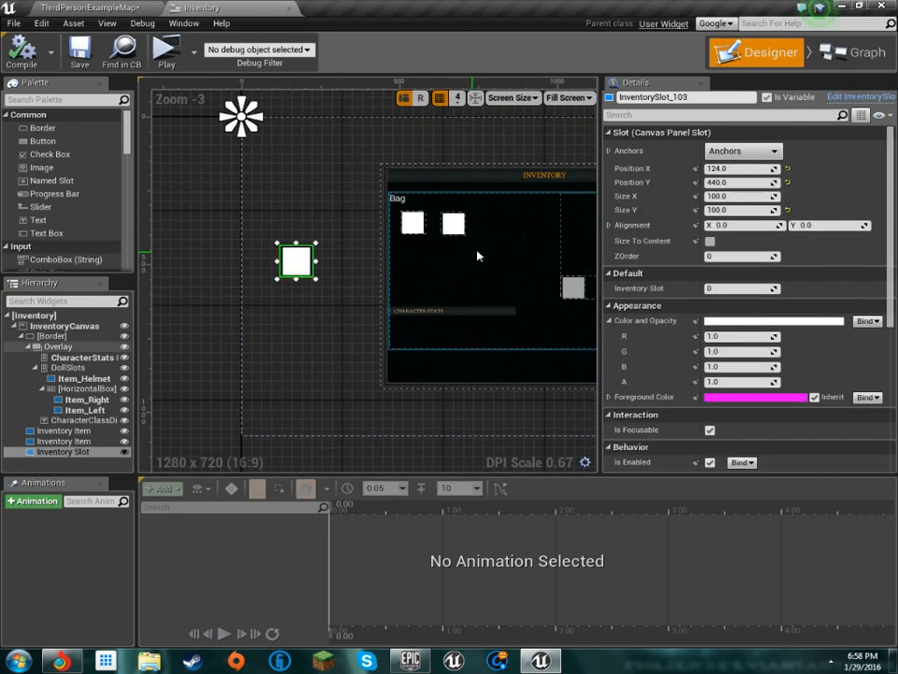
click(475, 255)
right_drag(395, 256, 311, 249)
right_drag(449, 359, 406, 377)
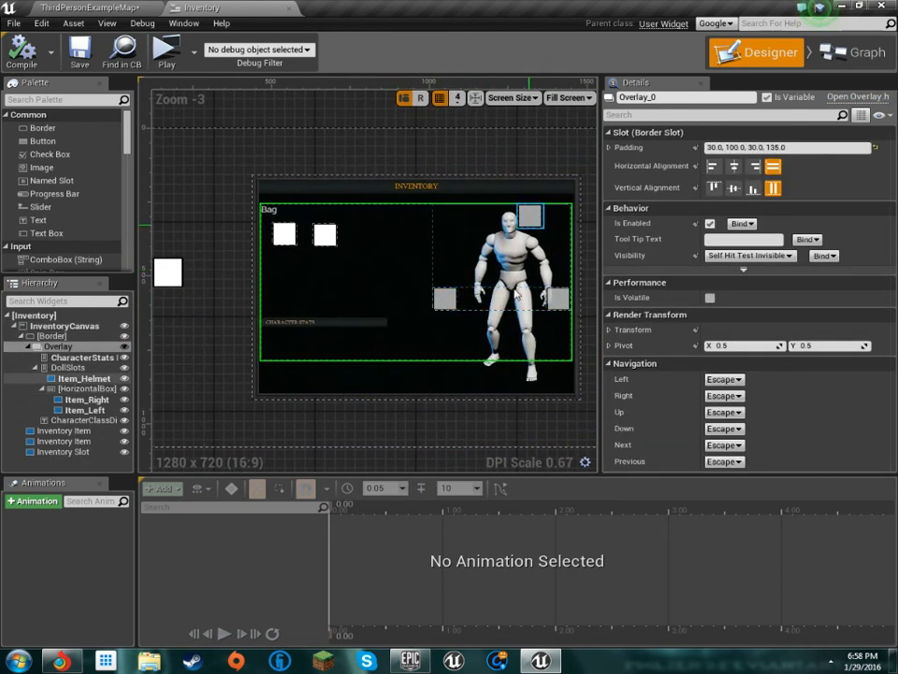
Inspect the helmet, Item_Right and Item_Left equipment slots around the character figure
click(530, 217)
click(445, 298)
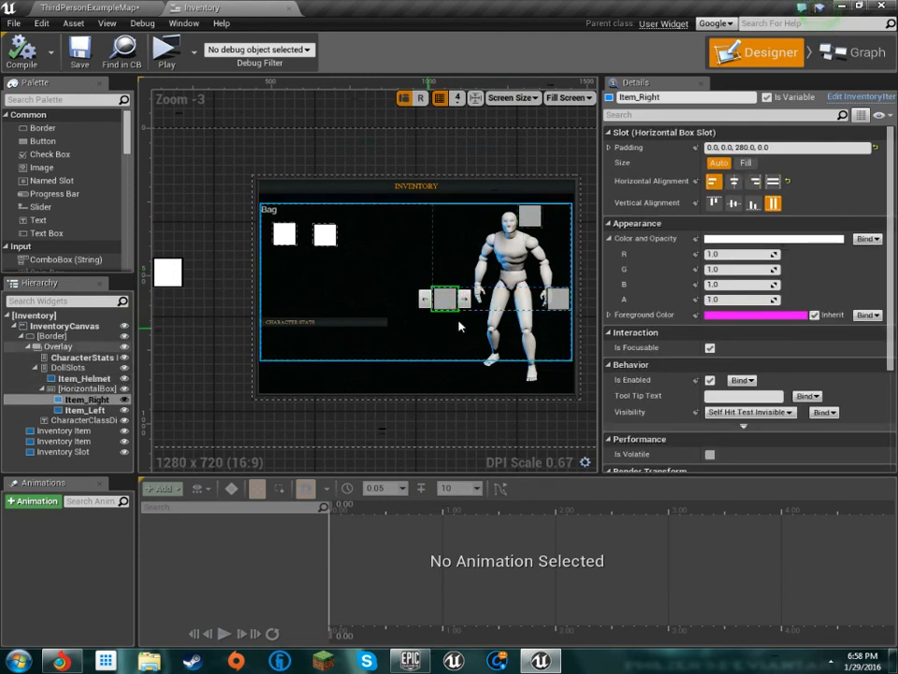
click(560, 301)
Recheck the Inventory Slot widget against InventoryCanvas and view the complete inventory layout
right_drag(183, 279, 232, 269)
click(223, 272)
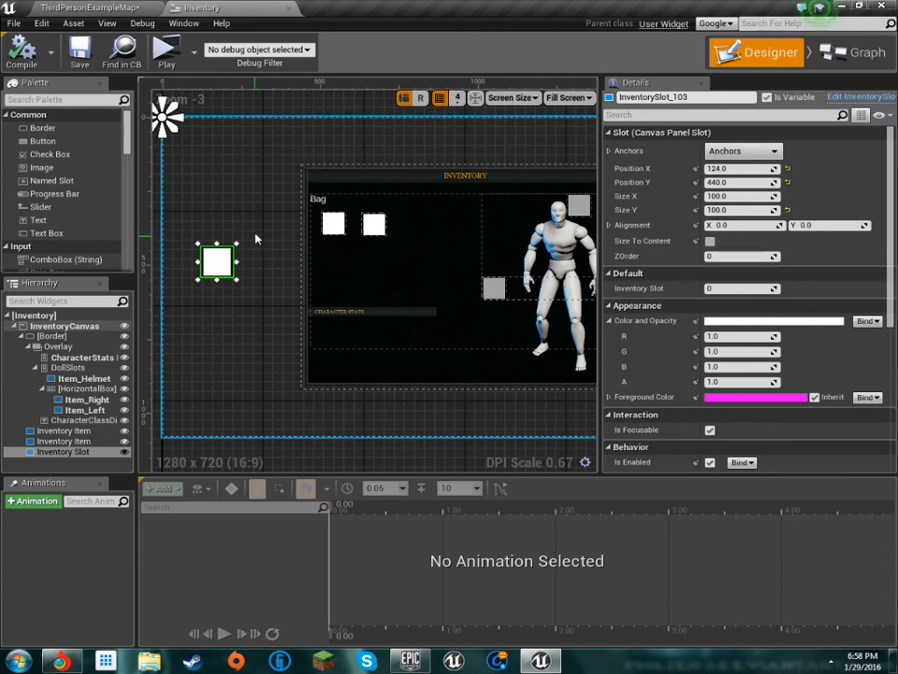
click(249, 207)
click(218, 257)
click(280, 166)
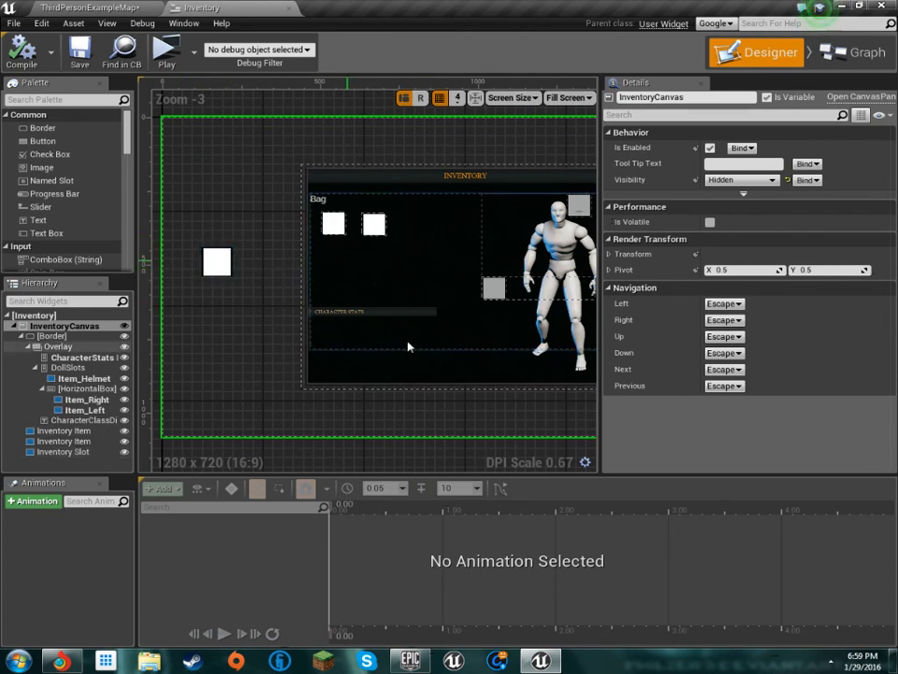
right_drag(409, 335, 362, 307)
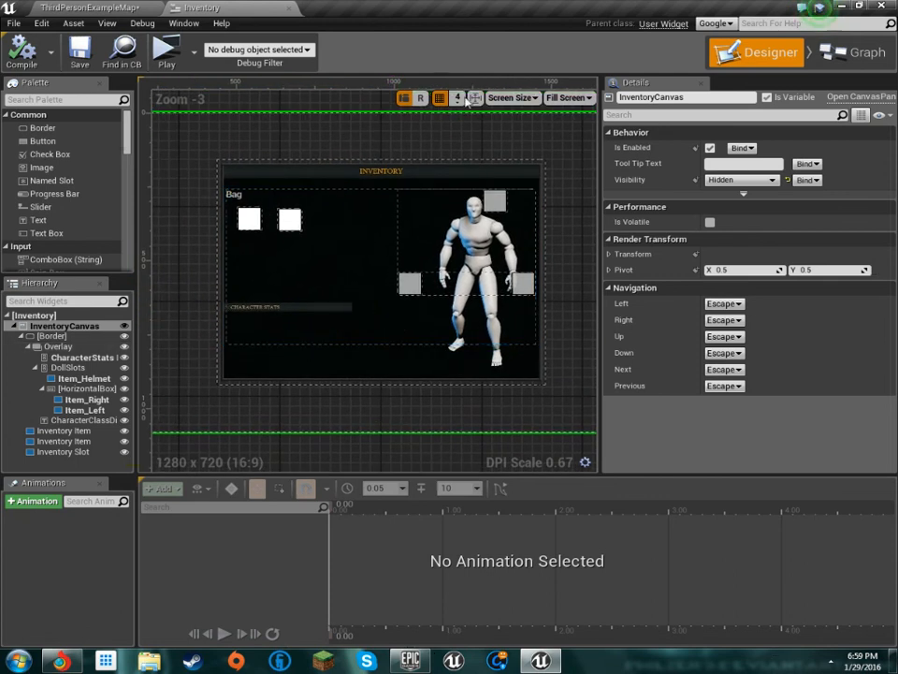
scroll(486, 206, up, 2)
scroll(562, 182, up, 1)
Switch the Inventory widget to its graph view and look over the Event Graph's build and slide animation groups
click(831, 52)
scroll(549, 225, down, 5)
scroll(412, 283, up, 3)
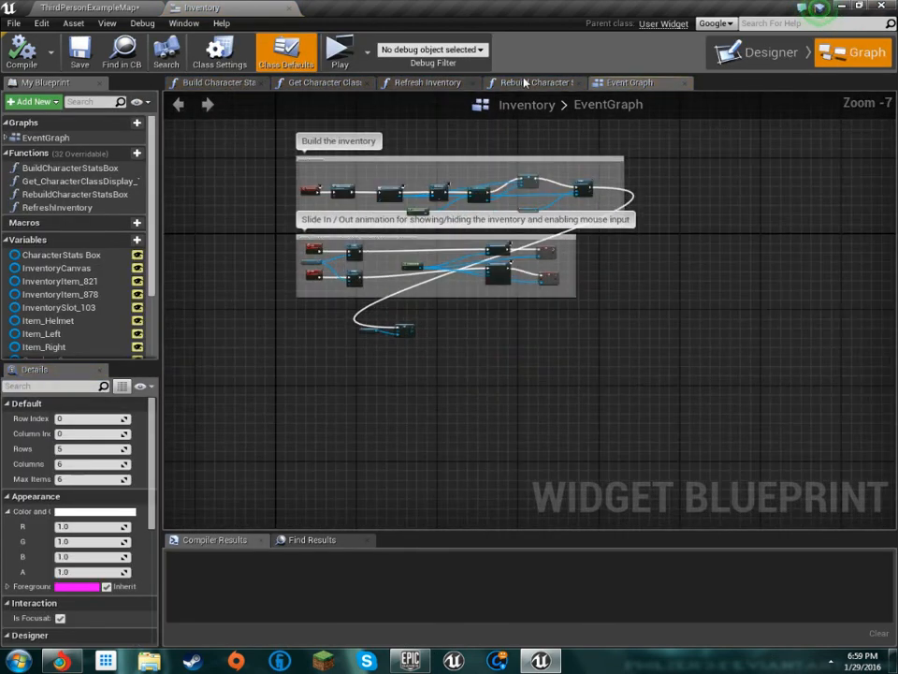
Page through the Inventory widget's open function graphs to BuildCharacterStatsBox and review its nodes and the variable list
click(525, 82)
click(426, 82)
click(328, 82)
click(238, 82)
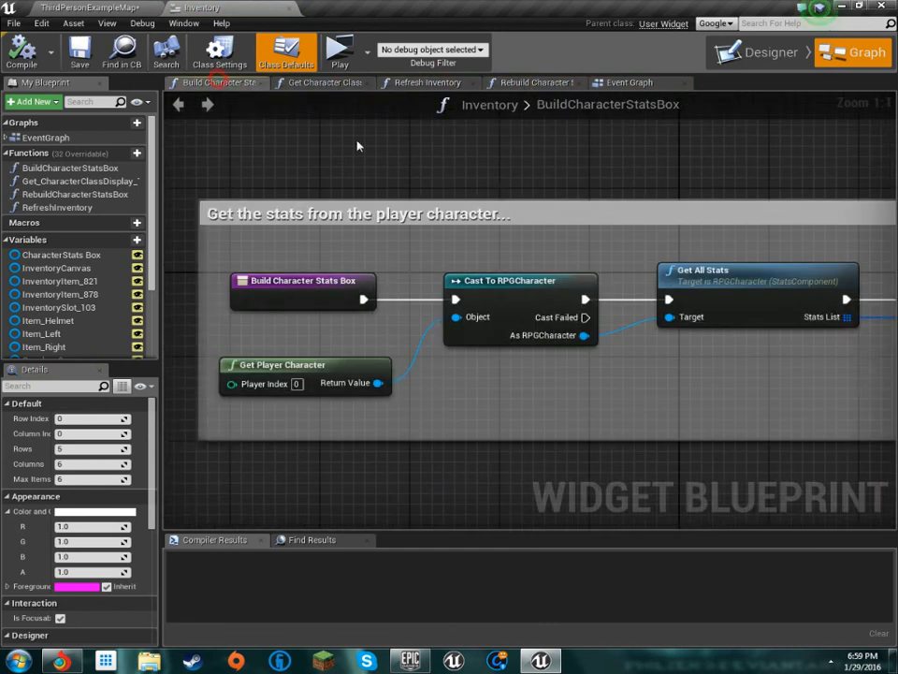
scroll(403, 166, down, 8)
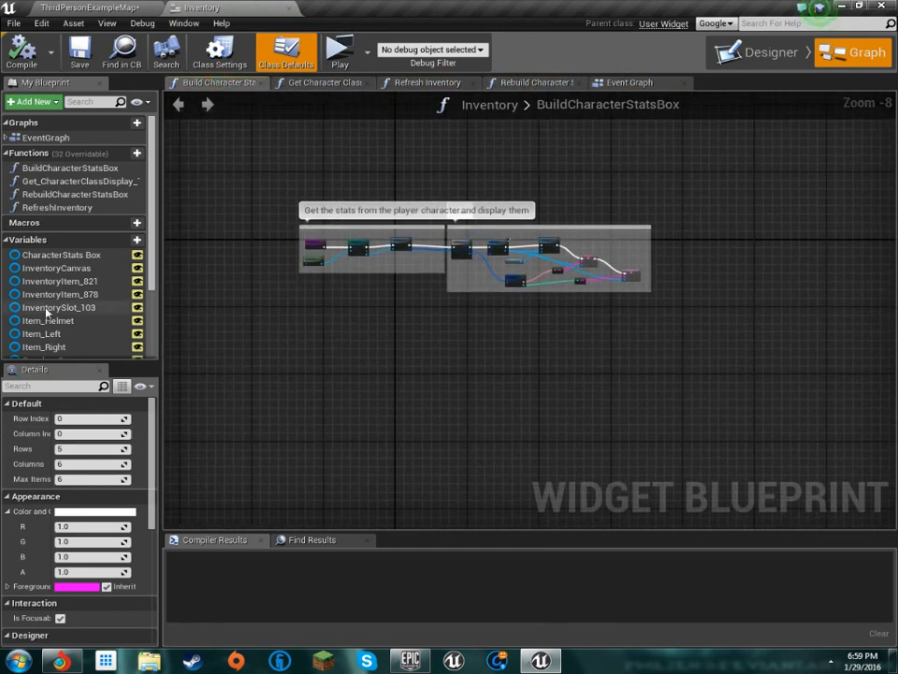
scroll(47, 314, down, 4)
scroll(72, 314, up, 4)
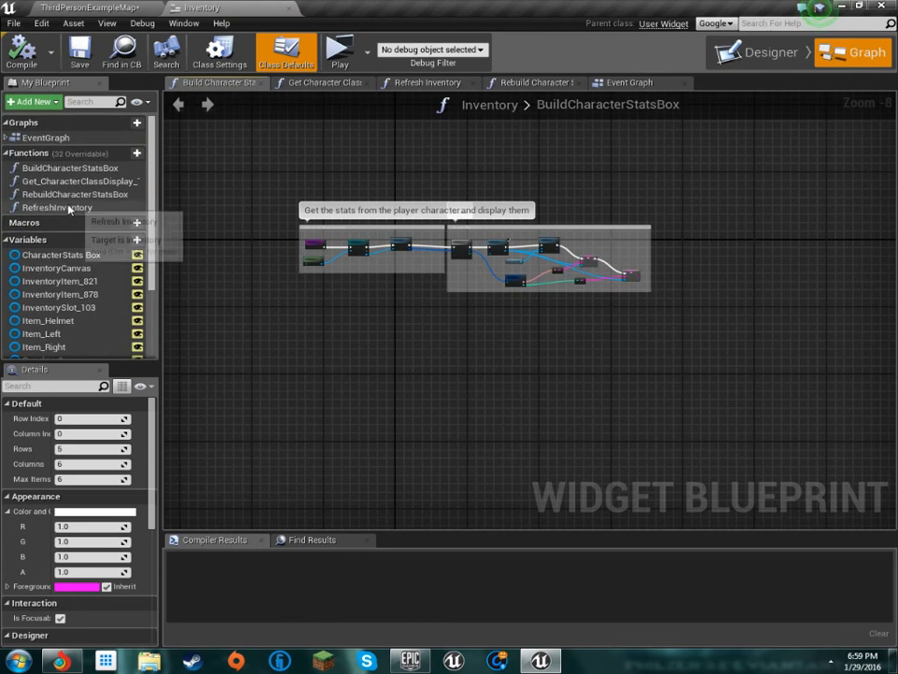
click(70, 168)
Open the Get_CharacterClassDisplay_Text_0 function and examine its Cast To RPGGameState and Get Character Class nodes
double_click(80, 180)
scroll(425, 216, down, 4)
right_drag(452, 235, 364, 265)
scroll(410, 272, up, 3)
right_drag(524, 309, 582, 261)
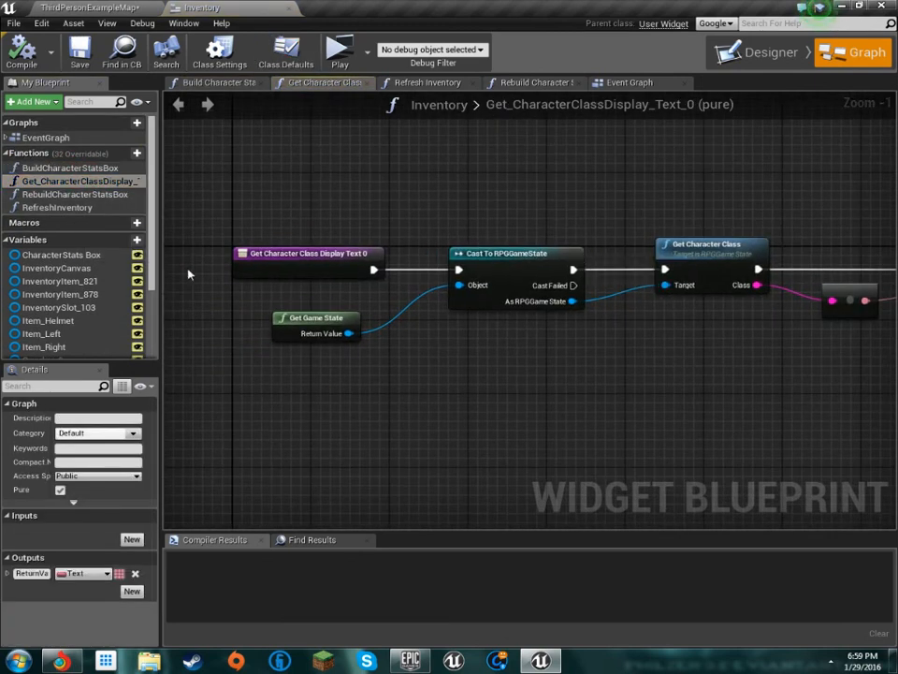
Open the RebuildCharacterStatsBox function to view its nodes, followed by the RefreshInventory function
double_click(75, 193)
scroll(445, 320, up, 2)
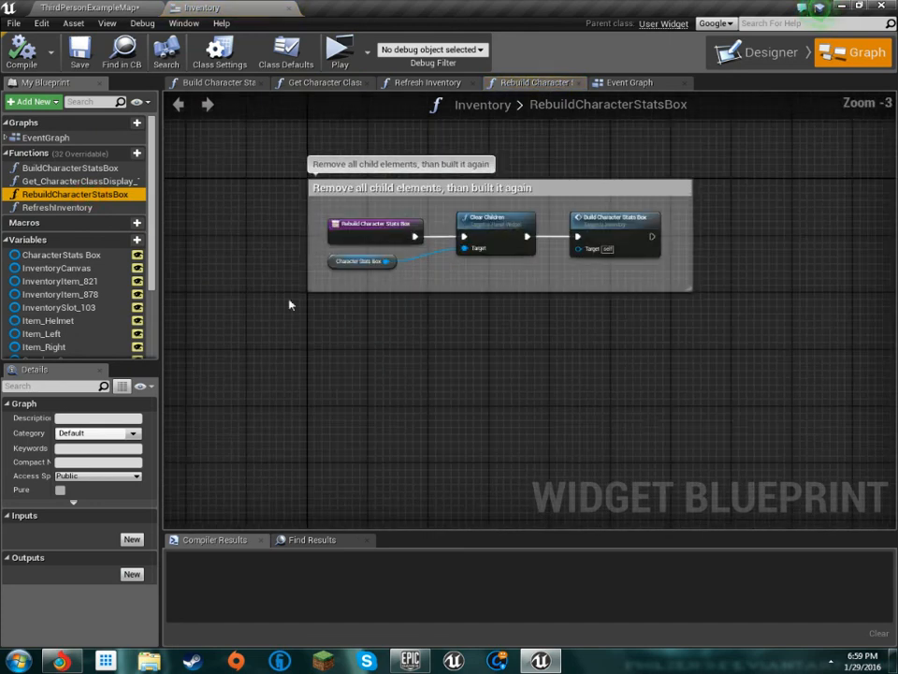
double_click(57, 207)
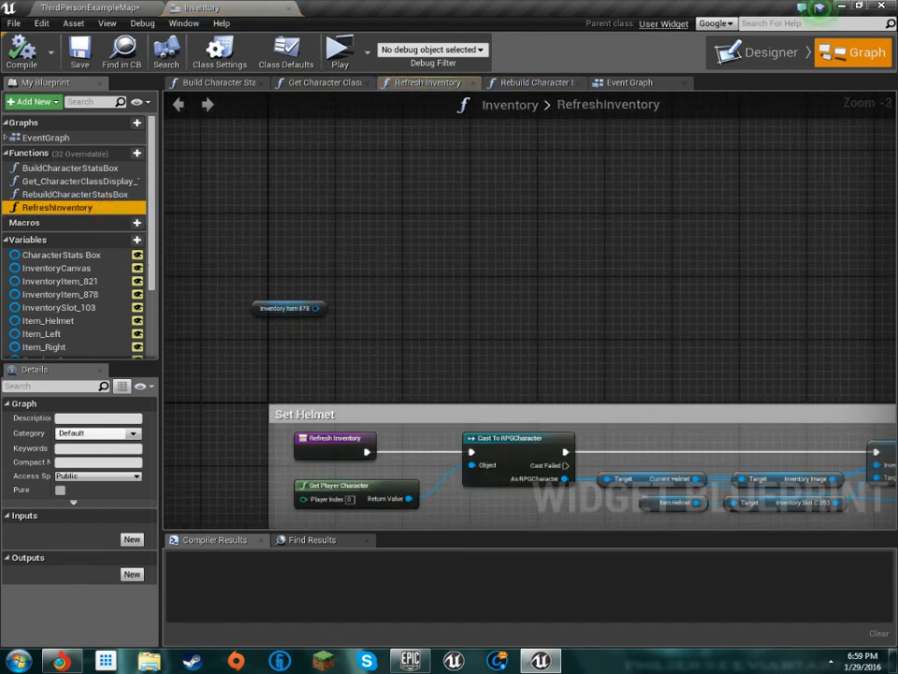
Examine the Set Helmet, Shield and Weapon node groups in the RefreshInventory function and close the Inventory widget
right_drag(536, 309, 422, 136)
scroll(453, 199, down, 1)
right_drag(453, 199, 188, 191)
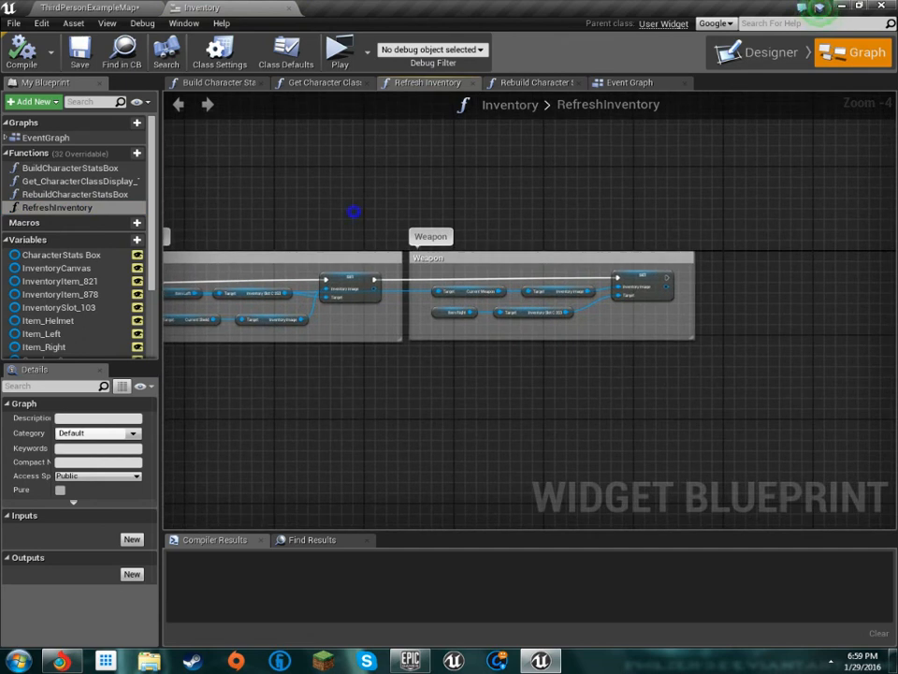
scroll(355, 216, up, 3)
right_drag(445, 215, 603, 165)
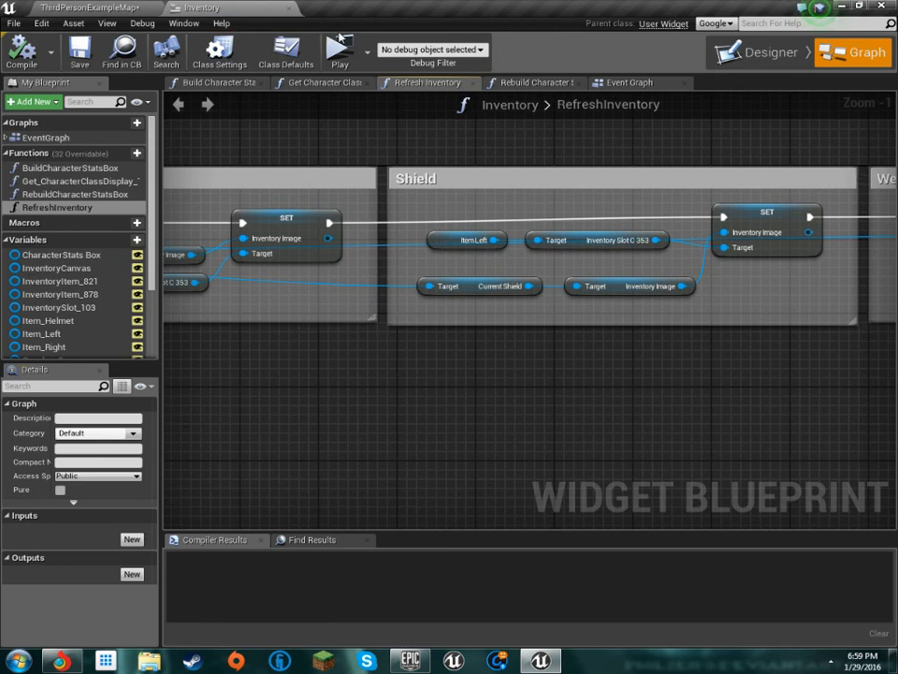
scroll(300, 159, down, 4)
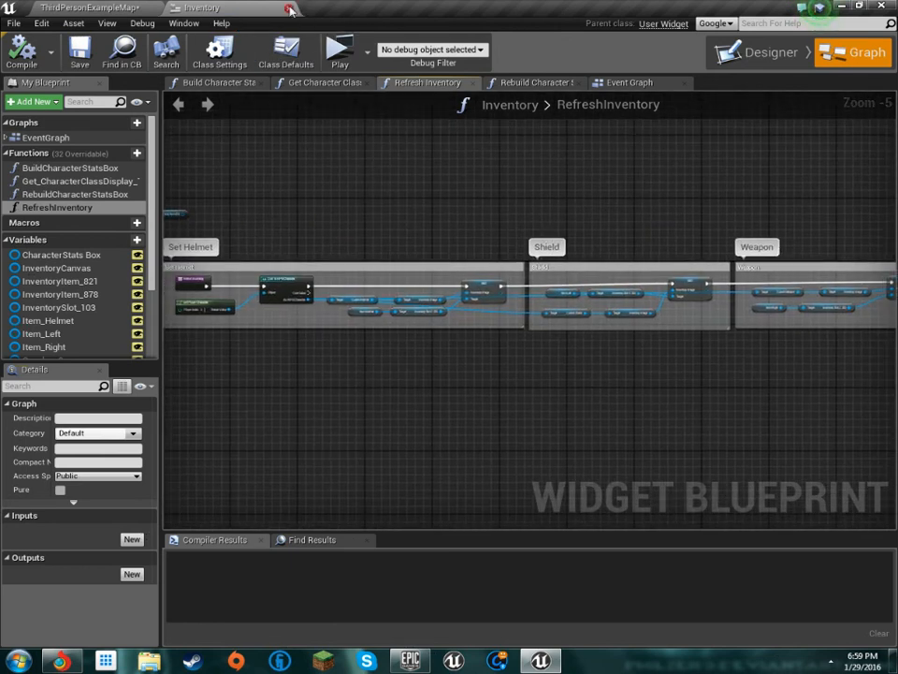
click(289, 8)
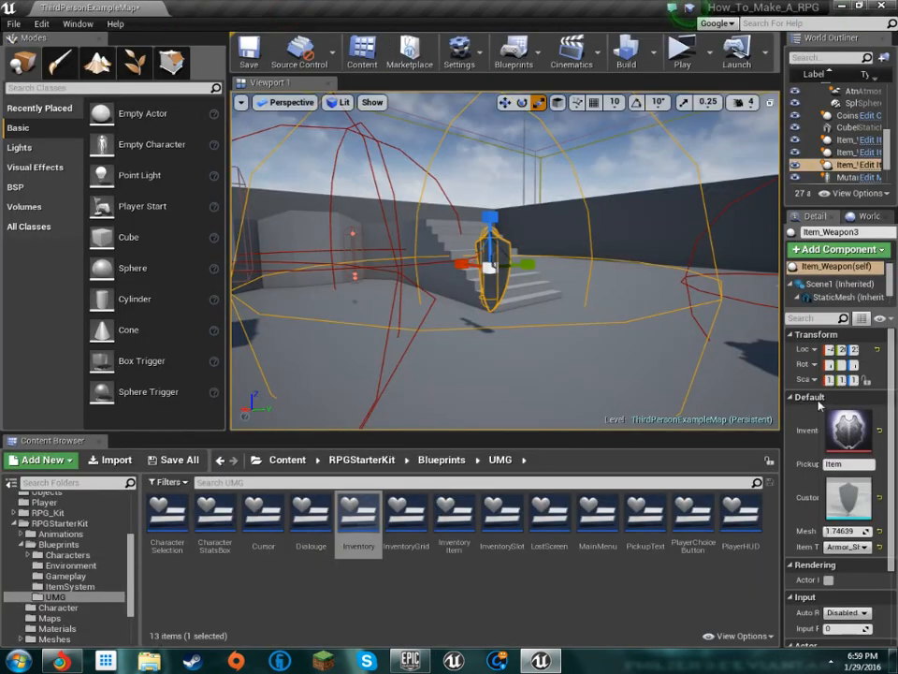
Open the PlayerHUD widget blueprint and inspect its red and blue bars and overall canvas layout
double_click(750, 514)
scroll(224, 239, up, 5)
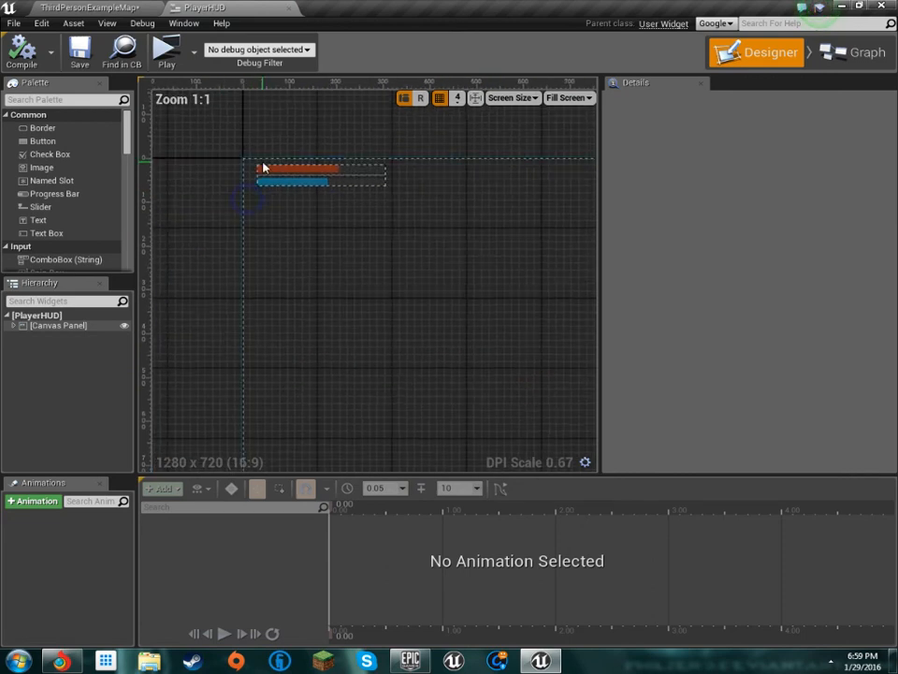
scroll(333, 278, down, 2)
scroll(265, 193, down, 1)
scroll(375, 220, down, 4)
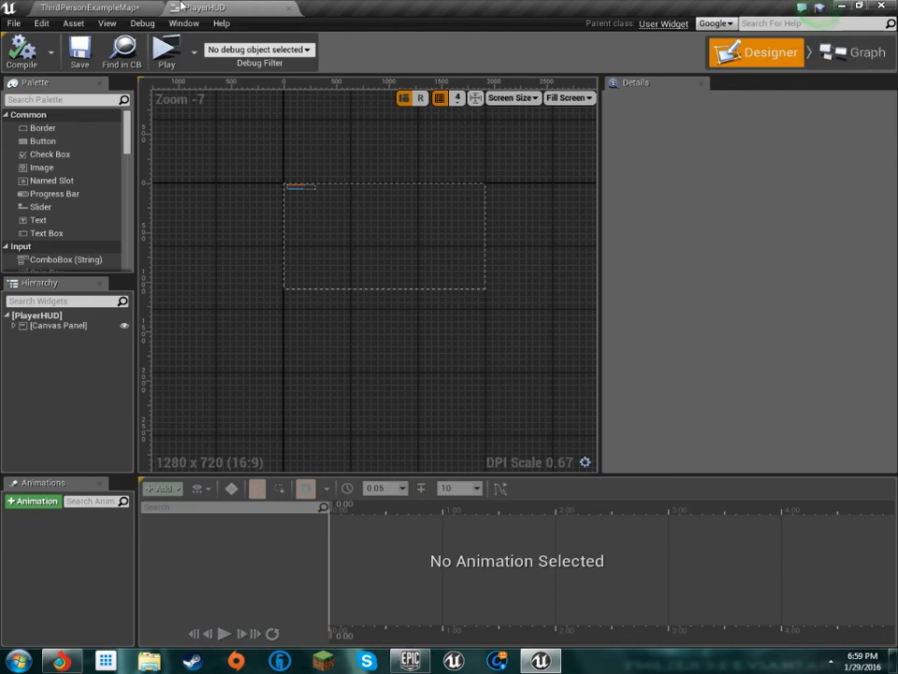
Reopen the Inventory widget from the UMG folder and view its bag, character stats and equipment slot layout
click(129, 7)
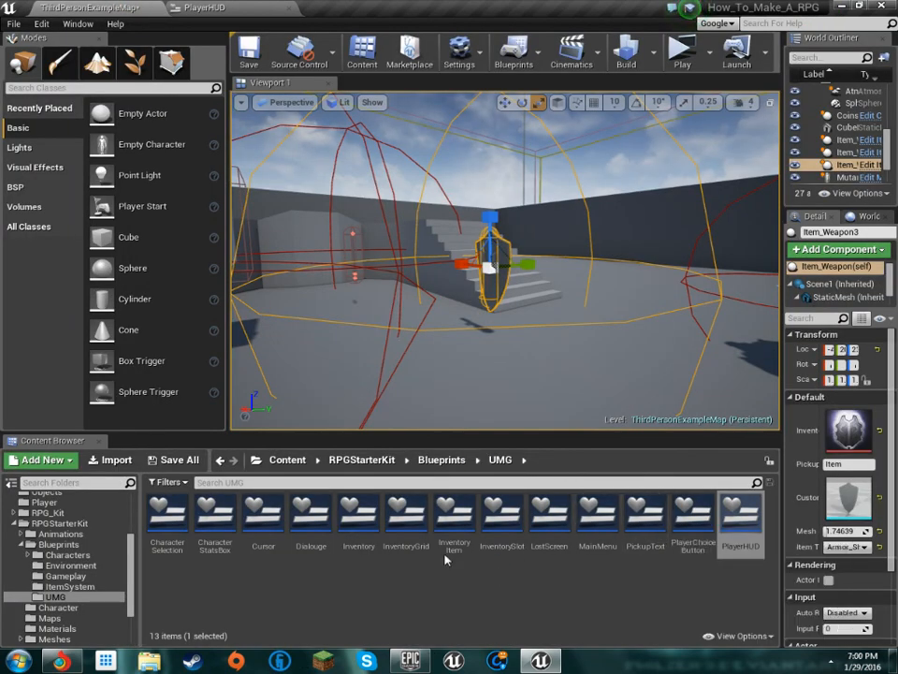
double_click(350, 541)
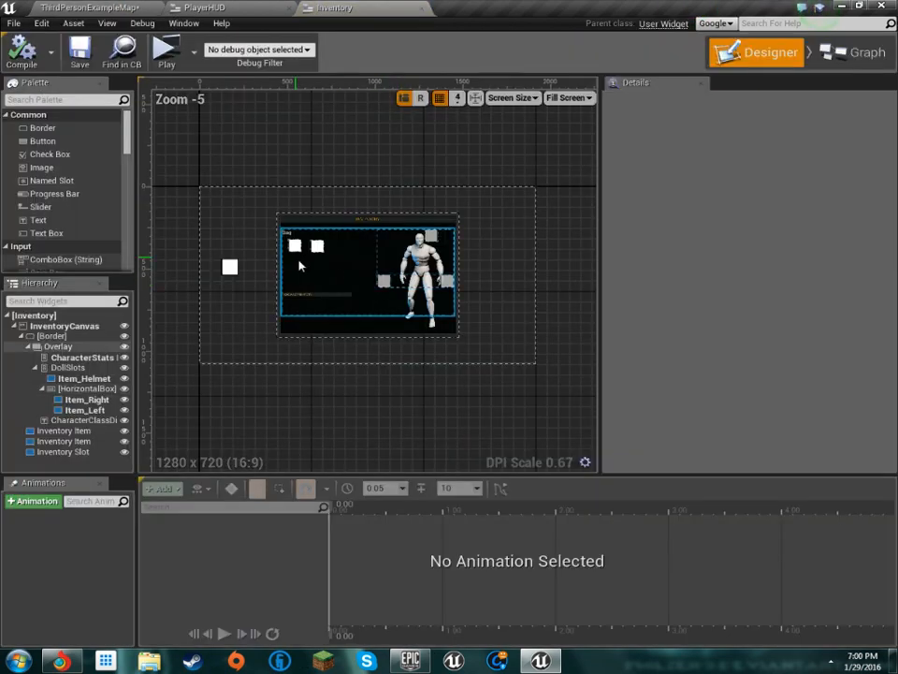
scroll(333, 266, up, 2)
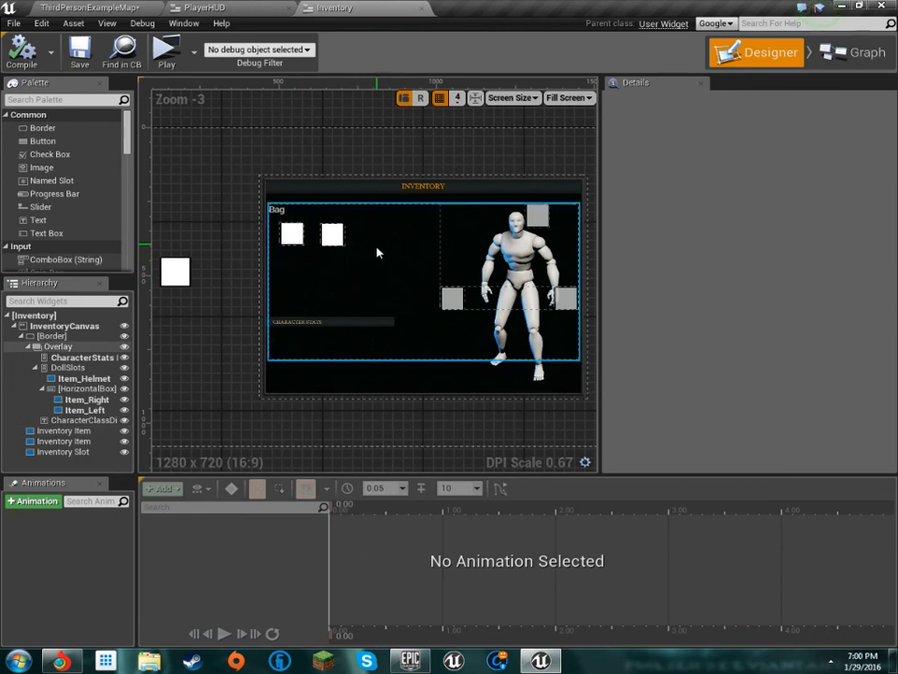
Switch back to the PlayerHUD widget and look over its canvas again
click(204, 7)
scroll(313, 203, up, 3)
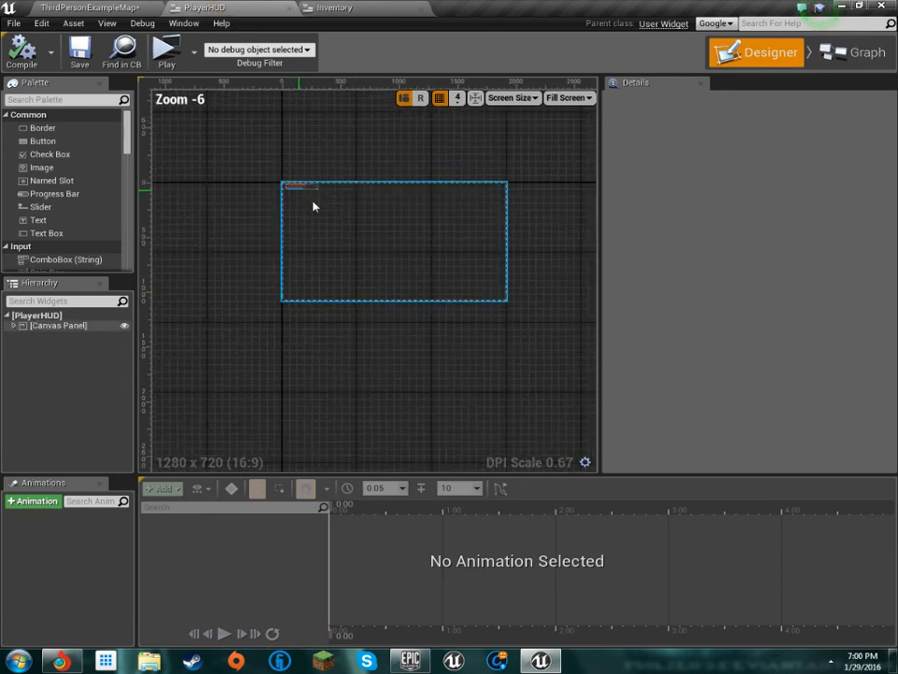
scroll(415, 361, down, 2)
scroll(308, 317, up, 3)
scroll(277, 337, down, 3)
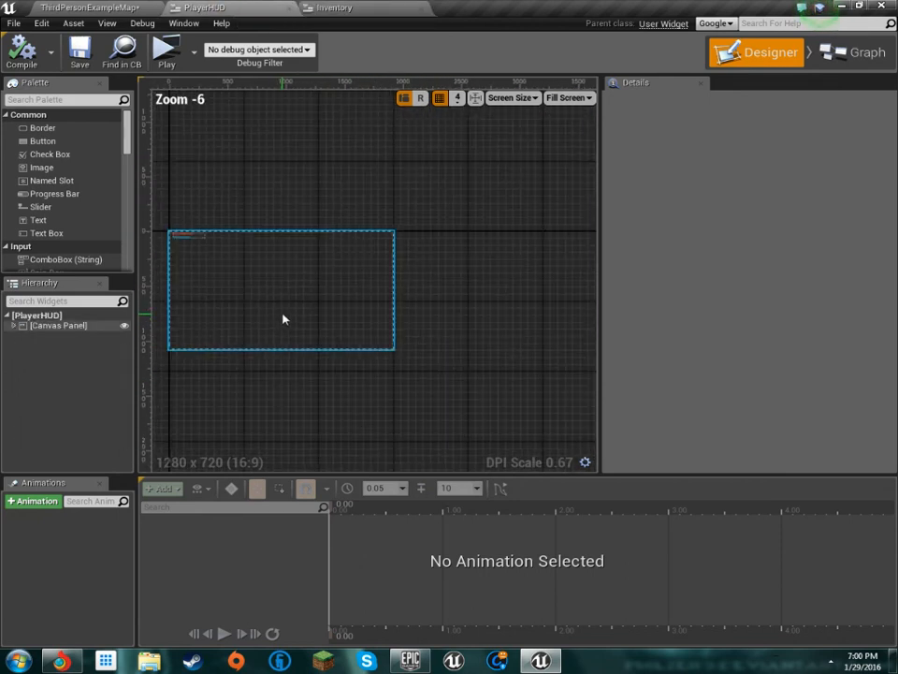
Return to the ThirdPersonExampleMap level and survey the arena and its placed items and characters from several angles, including overhead
click(93, 8)
right_drag(437, 373, 281, 370)
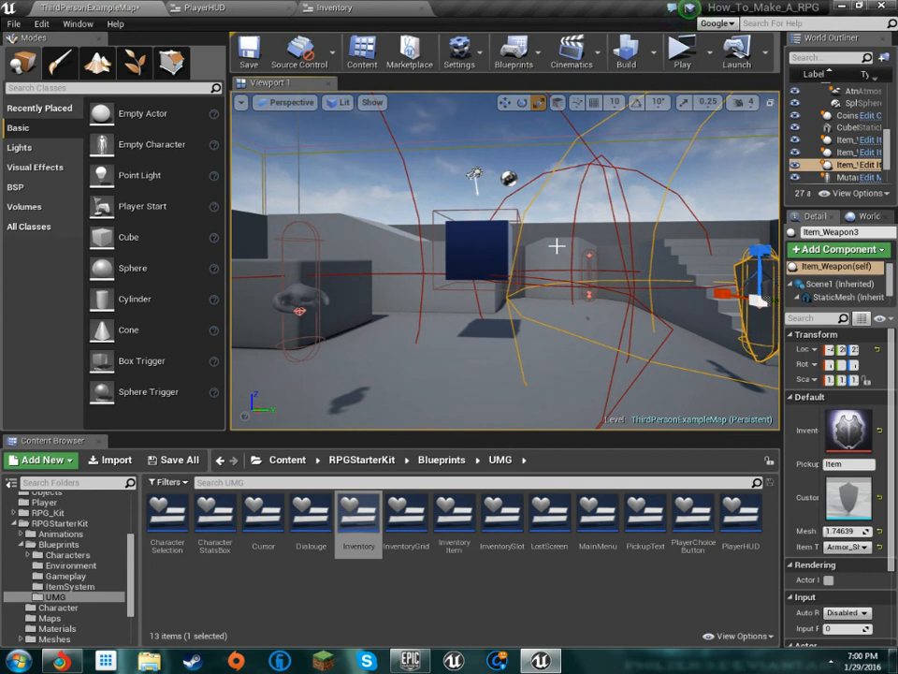
right_drag(557, 246, 773, 219)
right_drag(505, 260, 346, 261)
right_drag(563, 213, 501, 262)
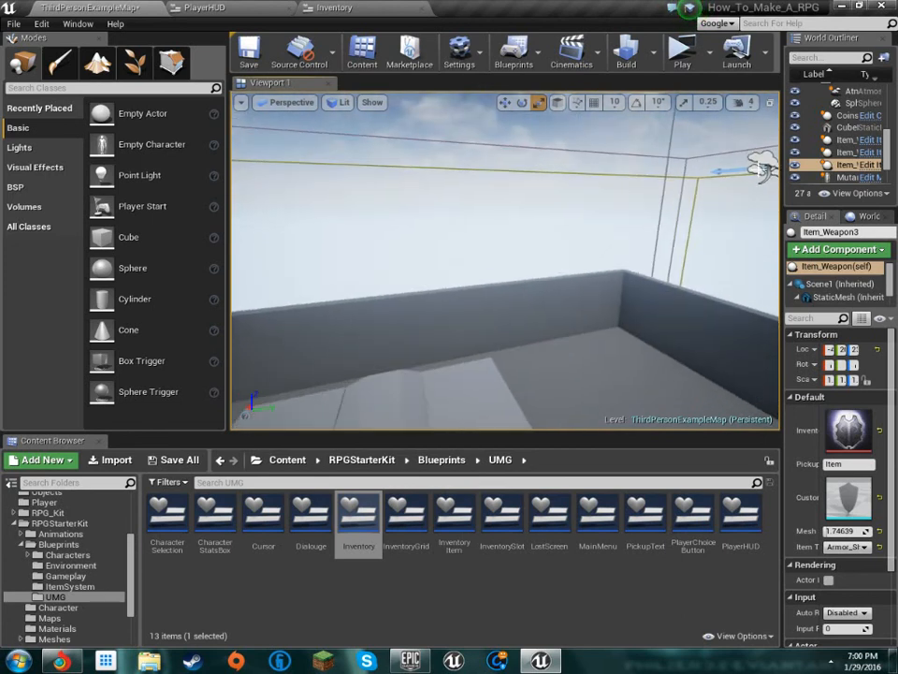
right_drag(557, 364, 478, 347)
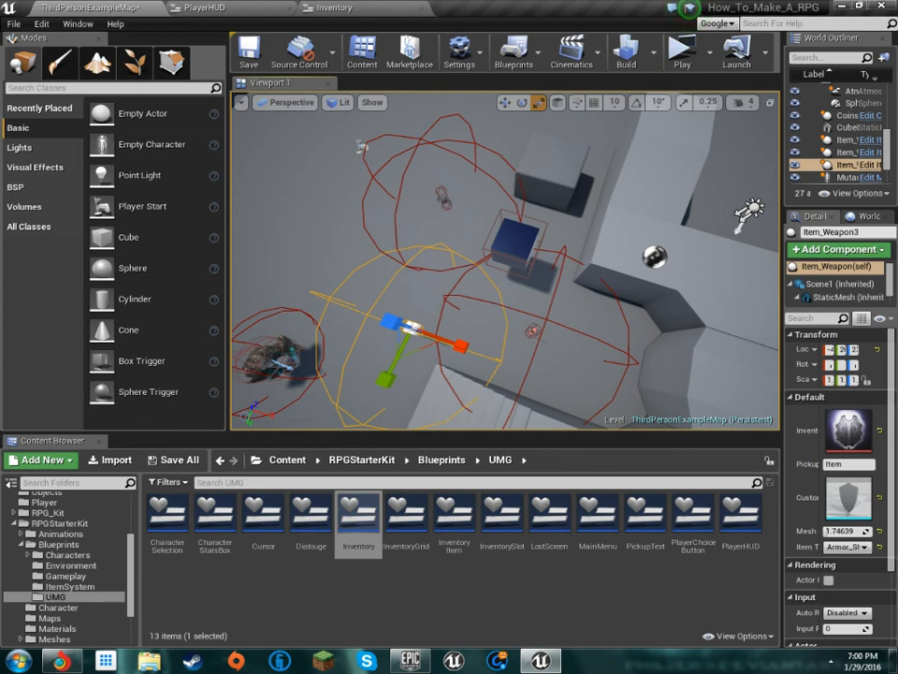
right_drag(584, 250, 560, 269)
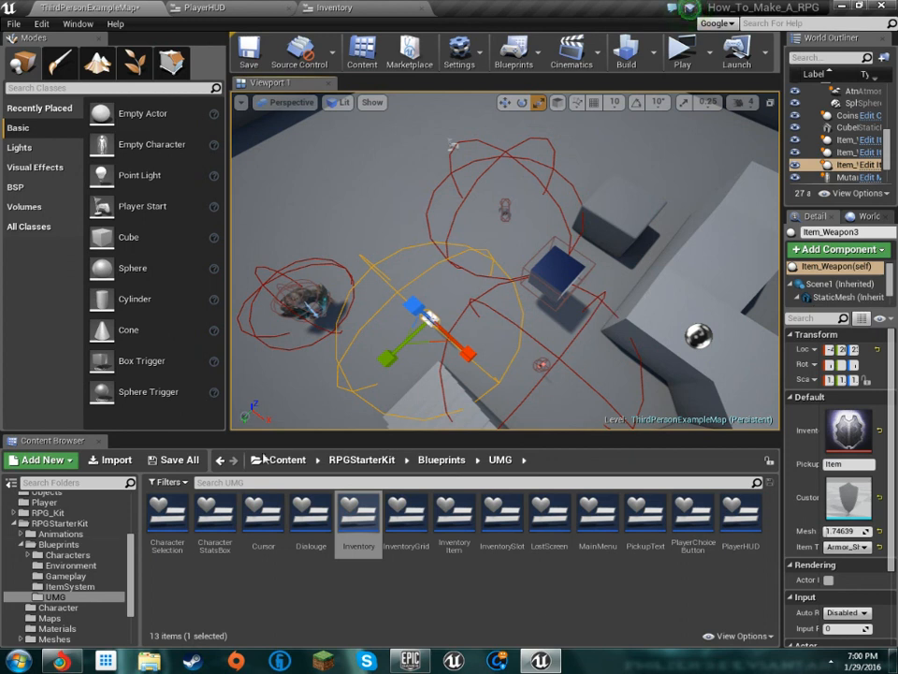
Switch to the Epic Games Launcher and browse the Library past My Projects to the Vault's asset packs
click(410, 661)
scroll(730, 412, down, 4)
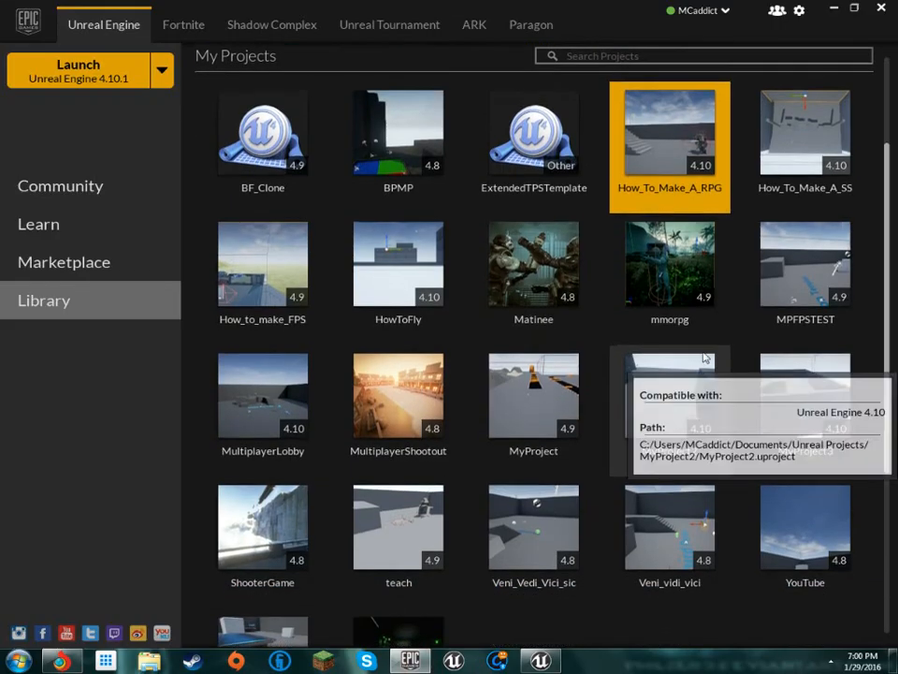
scroll(763, 403, down, 10)
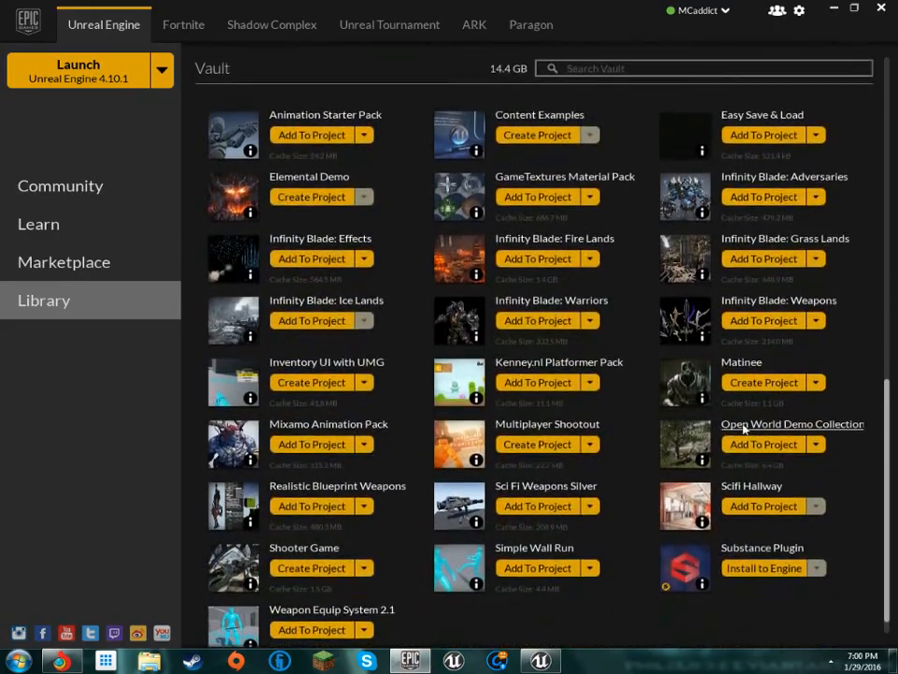
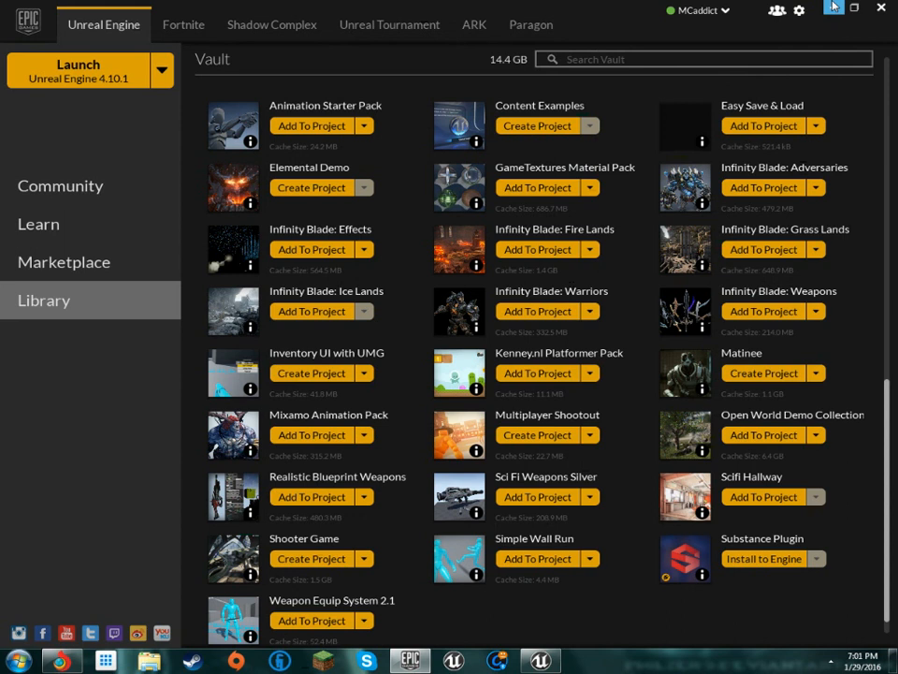
Check the Open World Demo Collection's options in the Vault, close them and return to the level in the Unreal Editor
click(815, 443)
click(816, 443)
click(625, 479)
click(832, 8)
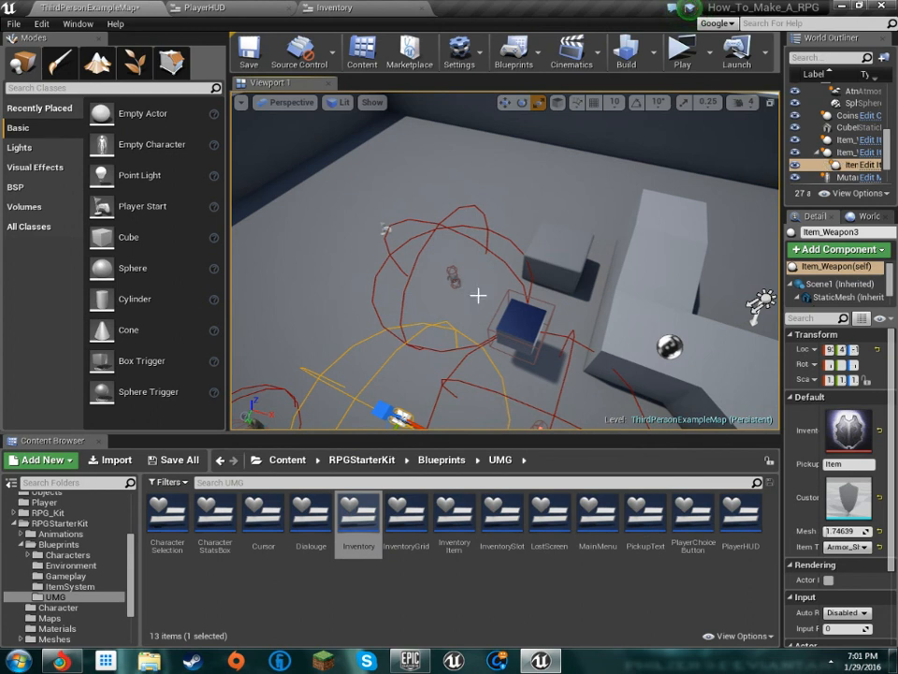
Try to move the Item_Weapon2 pickup across the arena floor beside the blue box, and undo the move
click(454, 280)
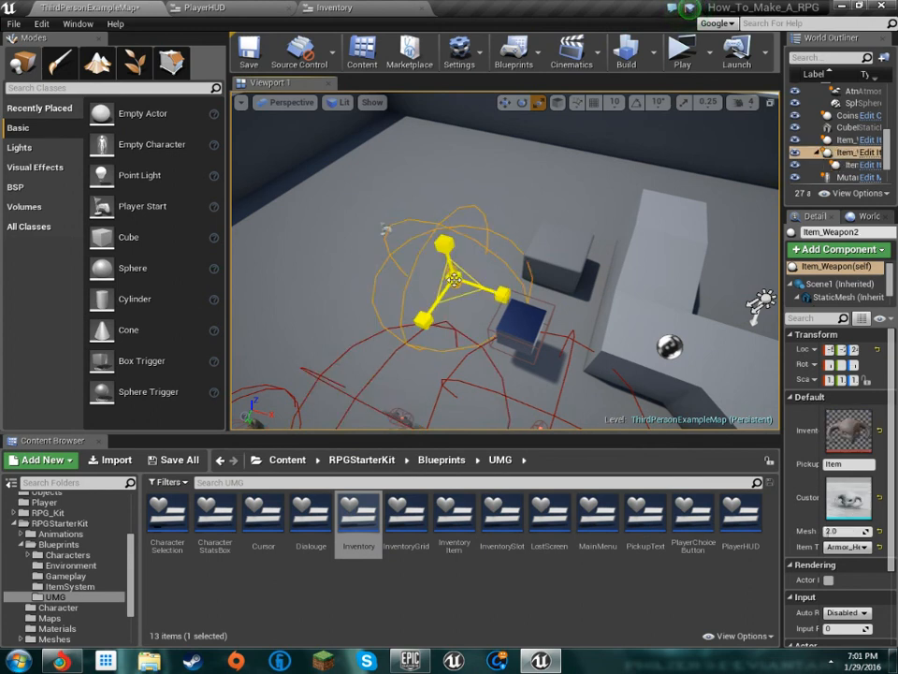
key(w)
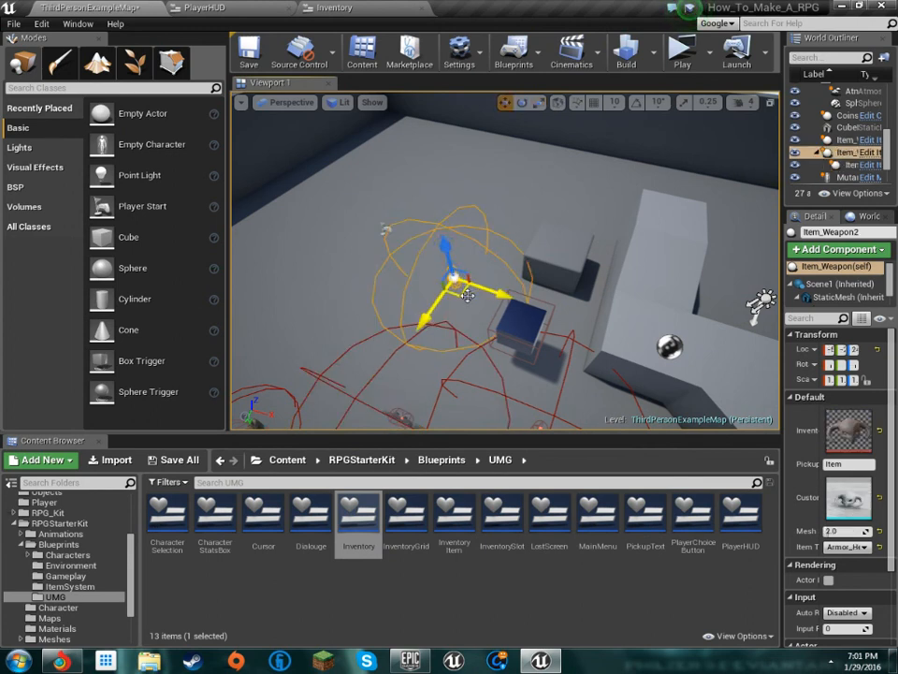
drag(454, 287, 372, 367)
key(ctrl+z)
click(458, 282)
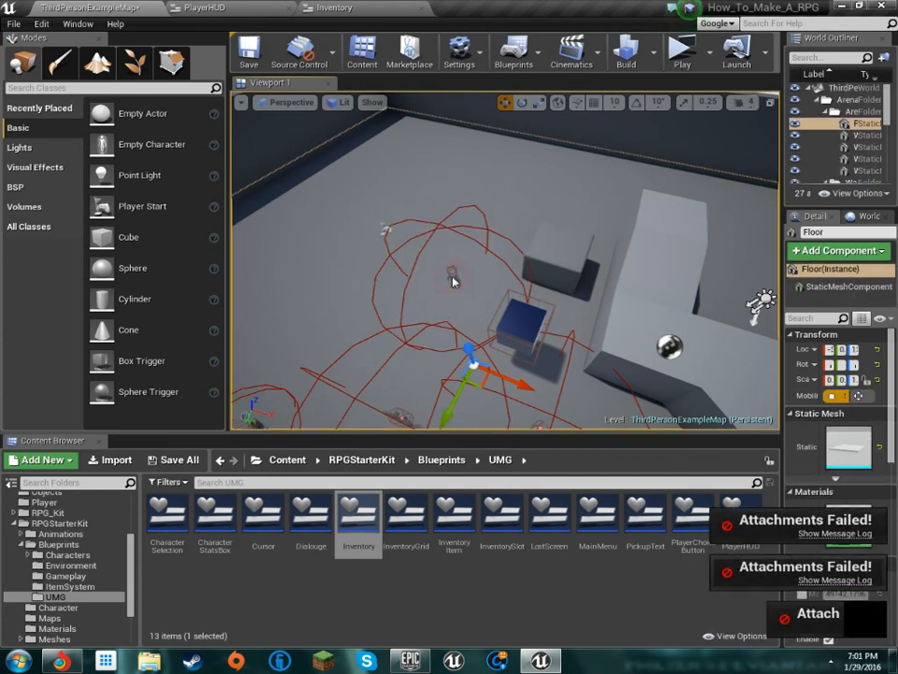
Shift the Item_Weapon2 pickup slightly sideways on the floor behind the blue box and detach Item_Weapon3 from it
right_drag(464, 306, 561, 312)
key(w)
click(392, 293)
key(s)
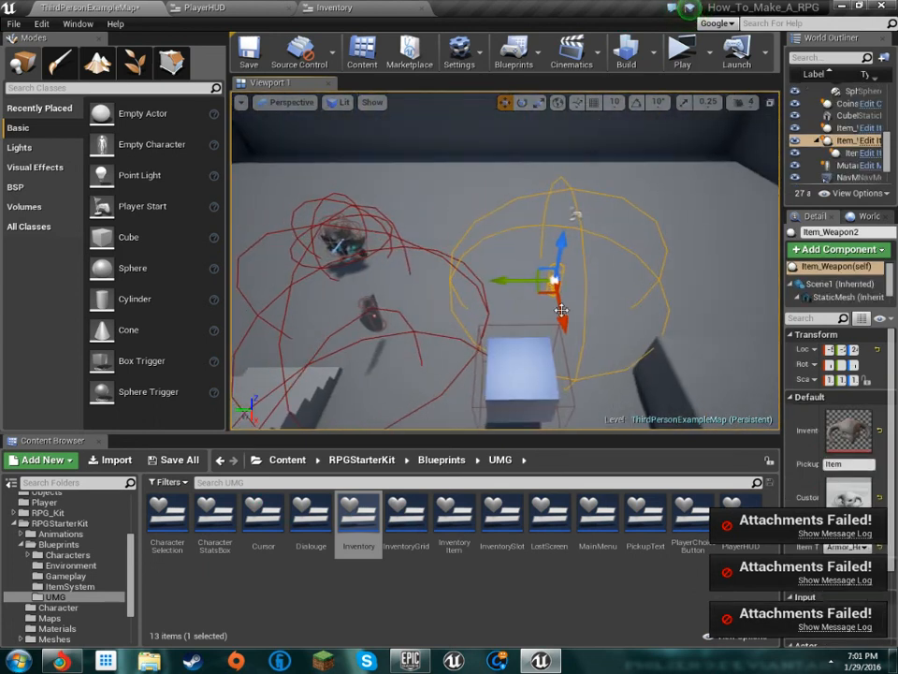
mouse_move(541, 292)
mouse_down()
mouse_move(532, 296)
mouse_move(543, 267)
mouse_move(570, 262)
mouse_move(529, 295)
mouse_up()
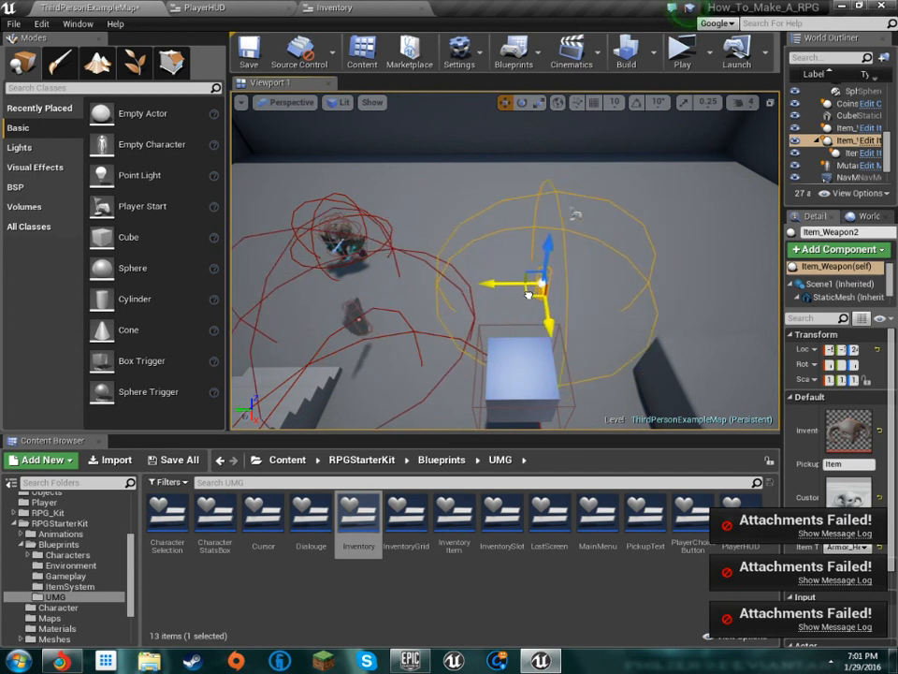
click(846, 152)
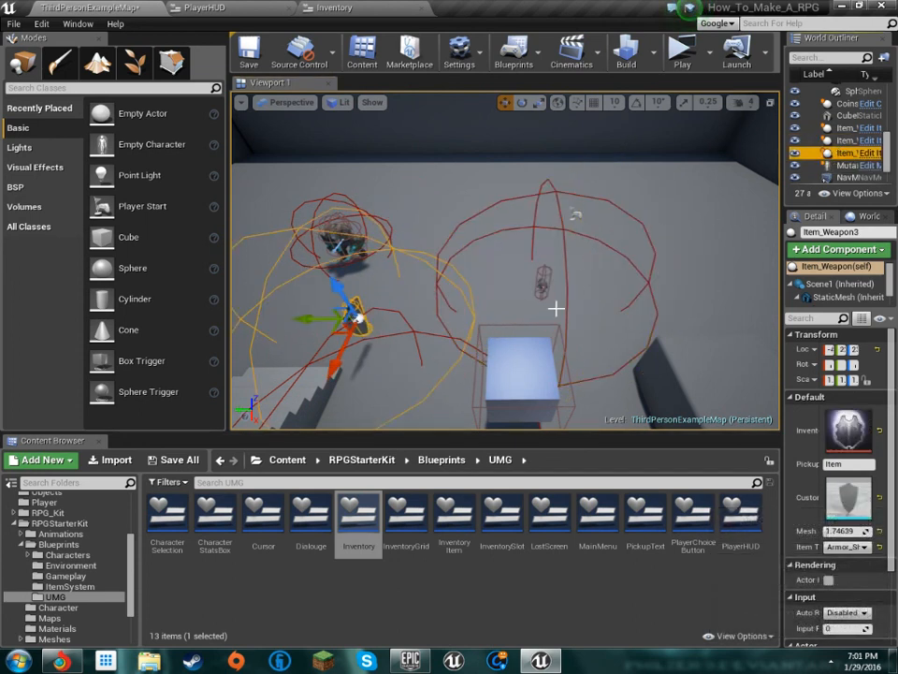
Survey the arena from ground level, moving in to examine the blue box and the pickups placed around it
click(445, 306)
right_drag(445, 307, 454, 232)
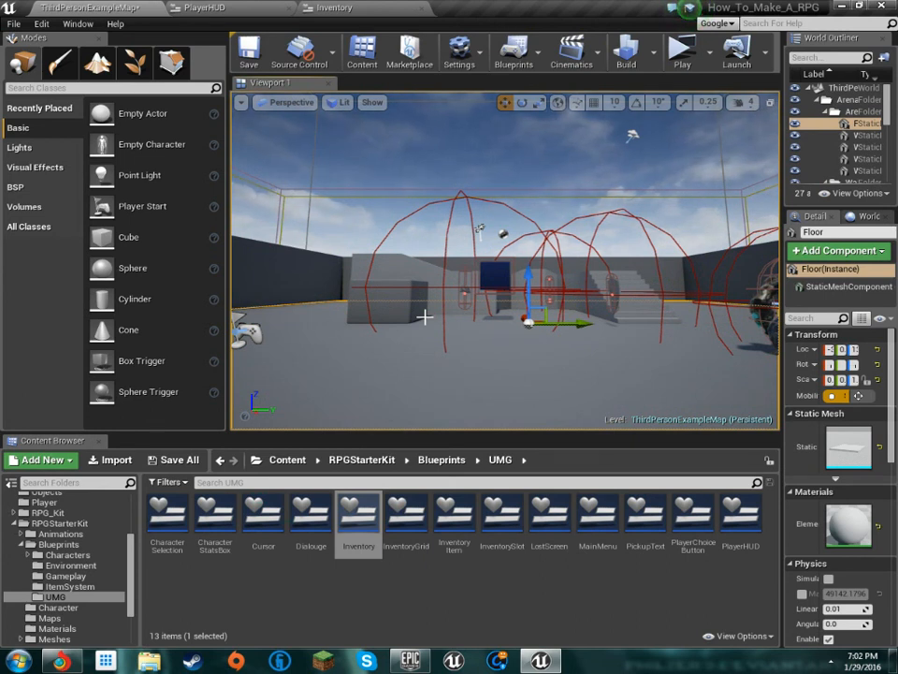
key(w)
right_drag(425, 316, 94, 309)
key(w)
key(w)
key(s)
key(w)
key(w)
key(s)
key(w)
right_drag(506, 262, 646, 276)
key(w)
key(s)
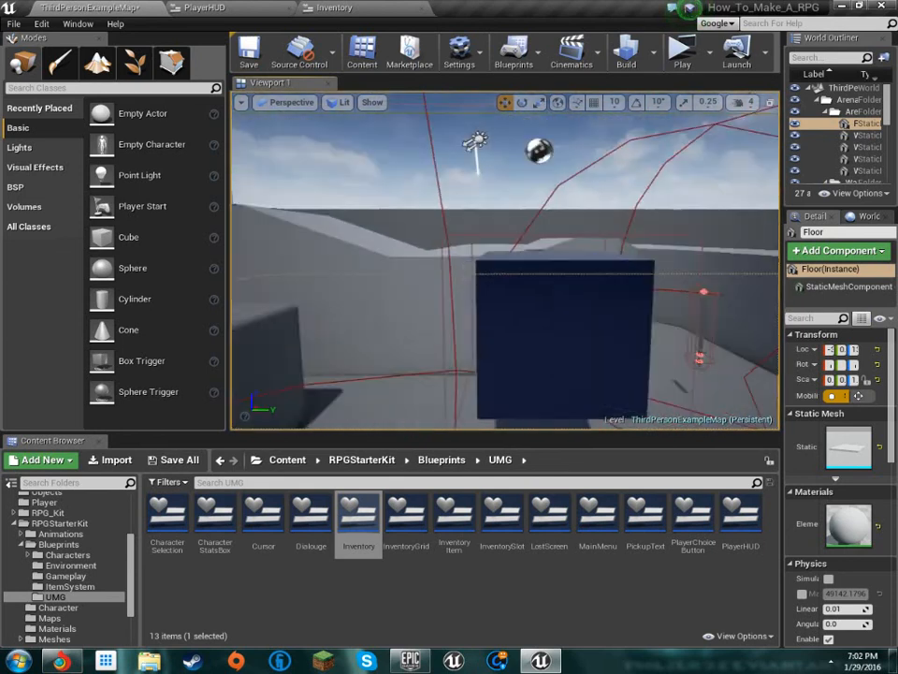